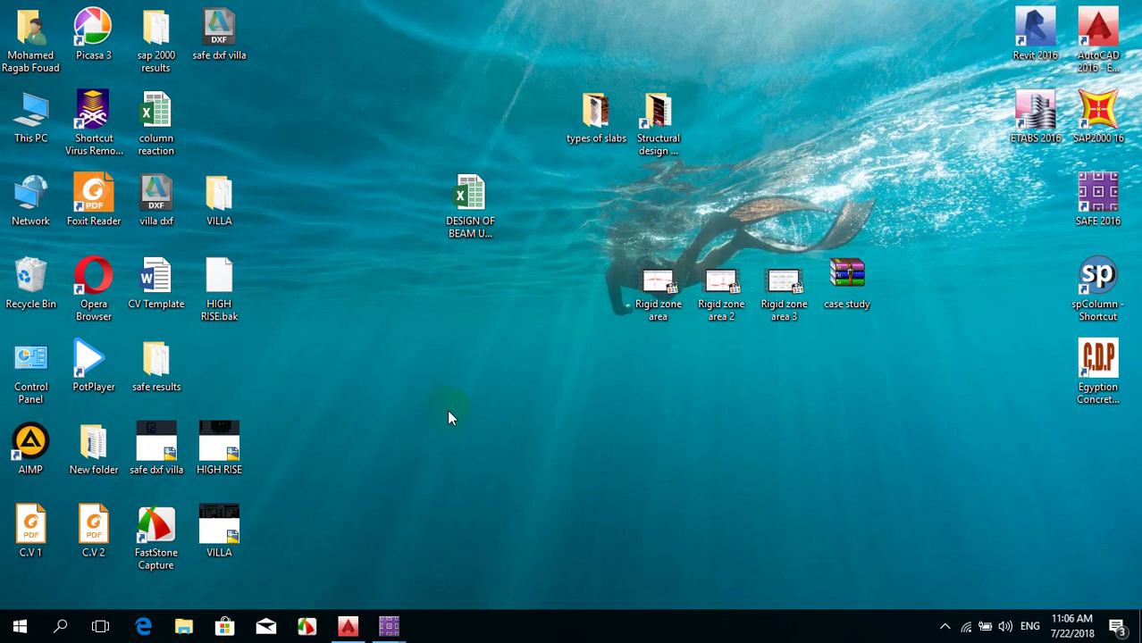
Switch to AutoCAD and examine how the beam lines meet the columns in both slab plans
{"action": "left_click", "coordinate": [348, 626]}
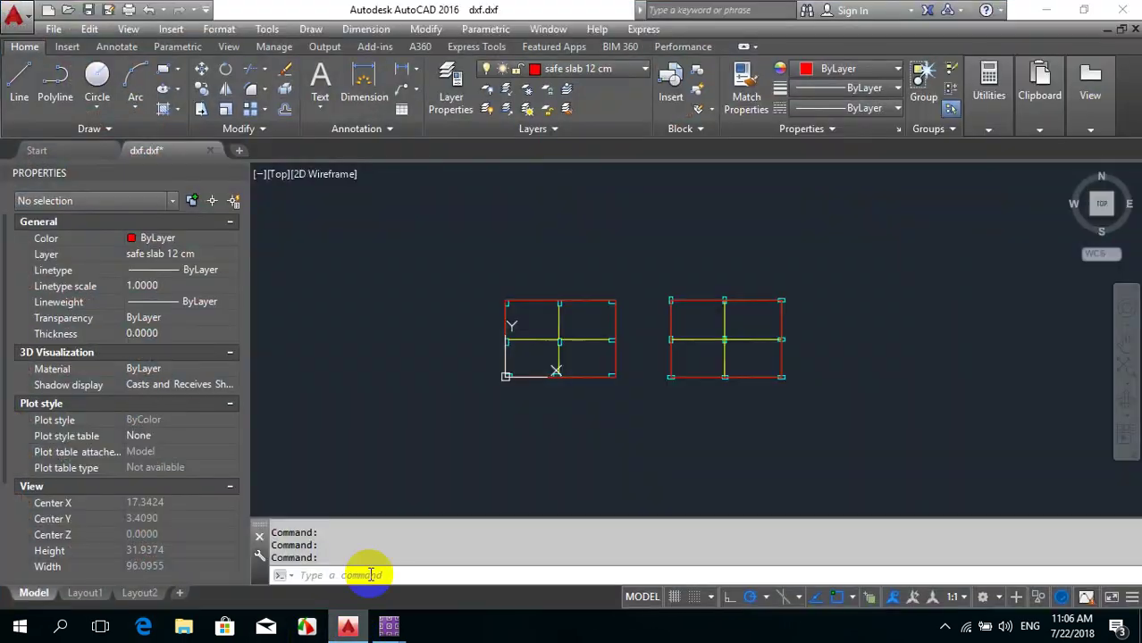
{"action": "scroll", "coordinate": [644, 394], "scroll_direction": "up", "scroll_amount": 5}
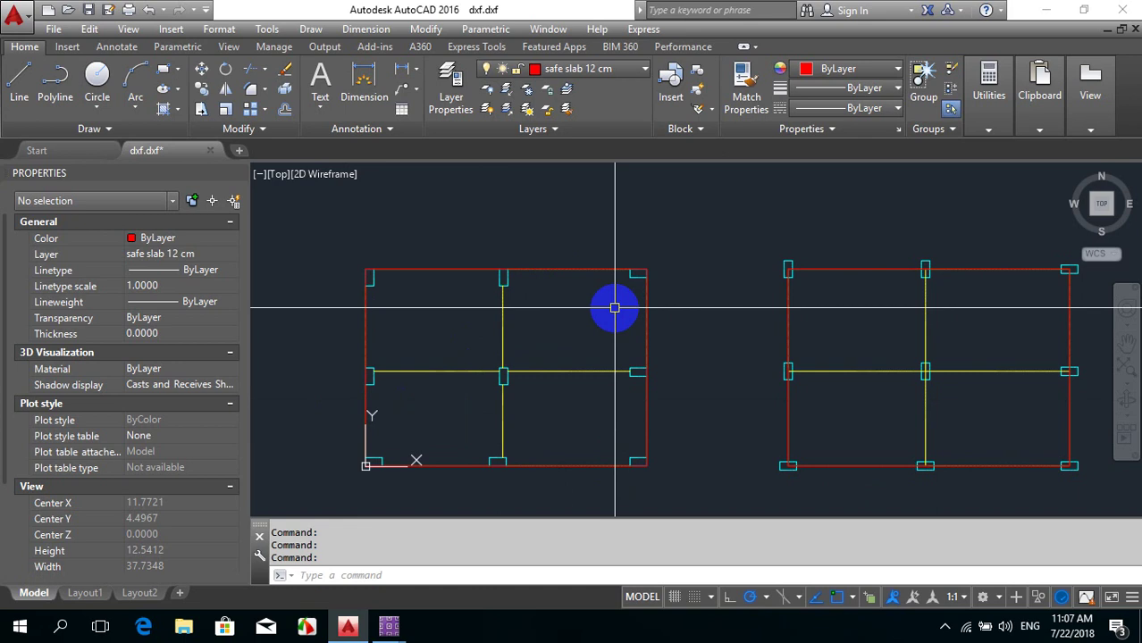
{"action": "middle_click_drag", "start_coordinate": [649, 350], "coordinate": [613, 319]}
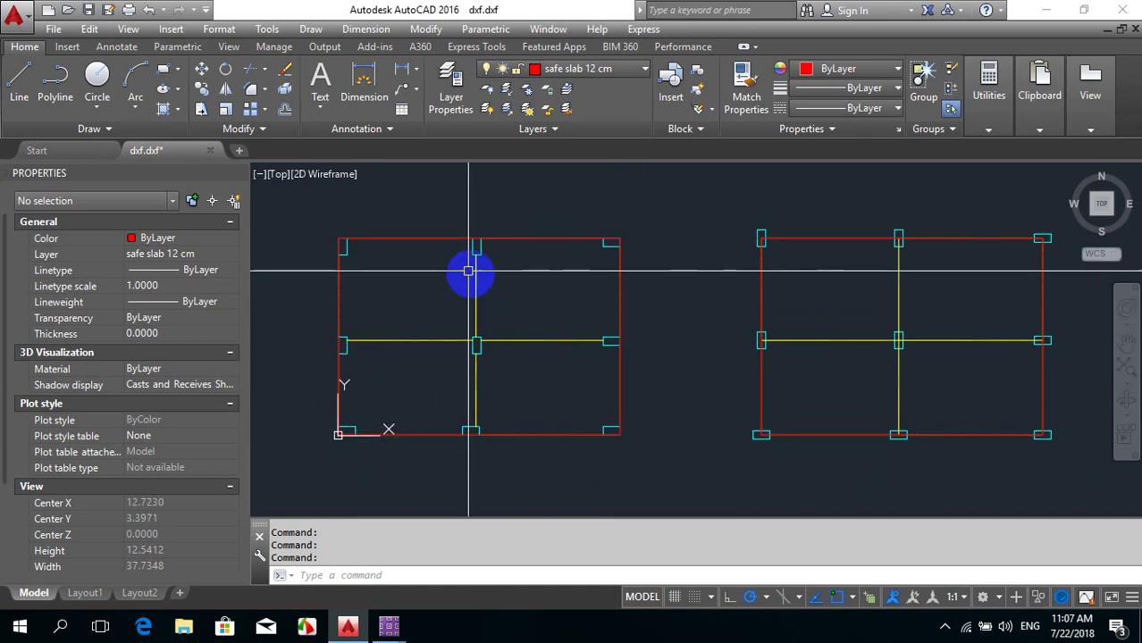
{"action": "scroll", "coordinate": [437, 252], "scroll_direction": "up", "scroll_amount": 2}
{"action": "left_click", "coordinate": [535, 278]}
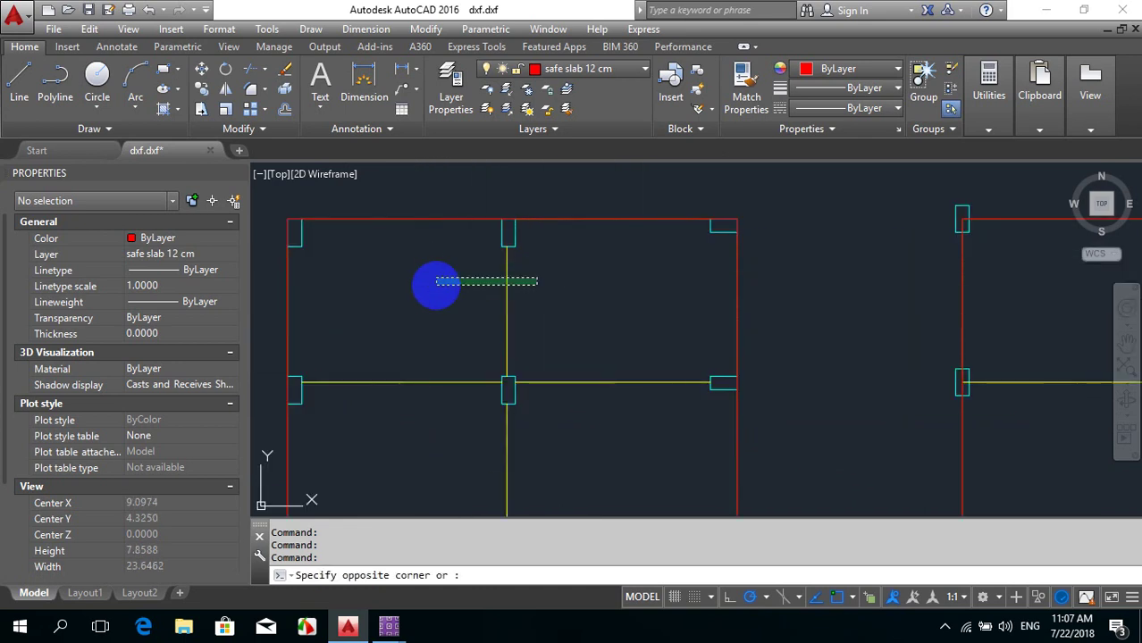
{"action": "left_click", "coordinate": [436, 285]}
{"action": "scroll", "coordinate": [502, 245], "scroll_direction": "up", "scroll_amount": 5}
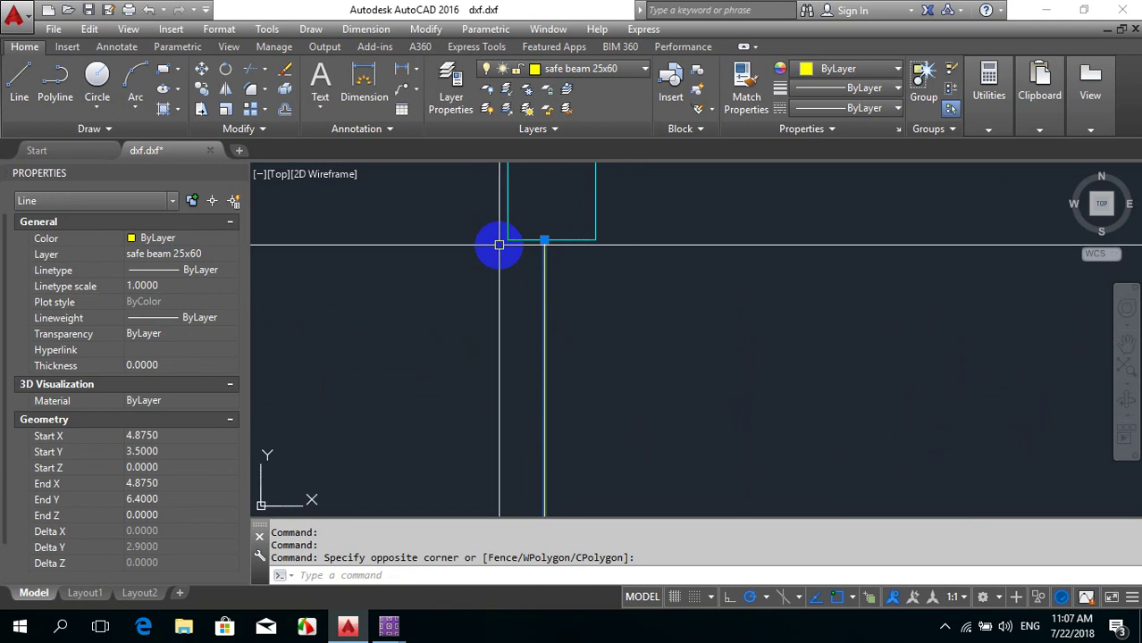
{"action": "key", "text": "Escape"}
{"action": "key", "text": "Escape"}
{"action": "key", "text": "Escape"}
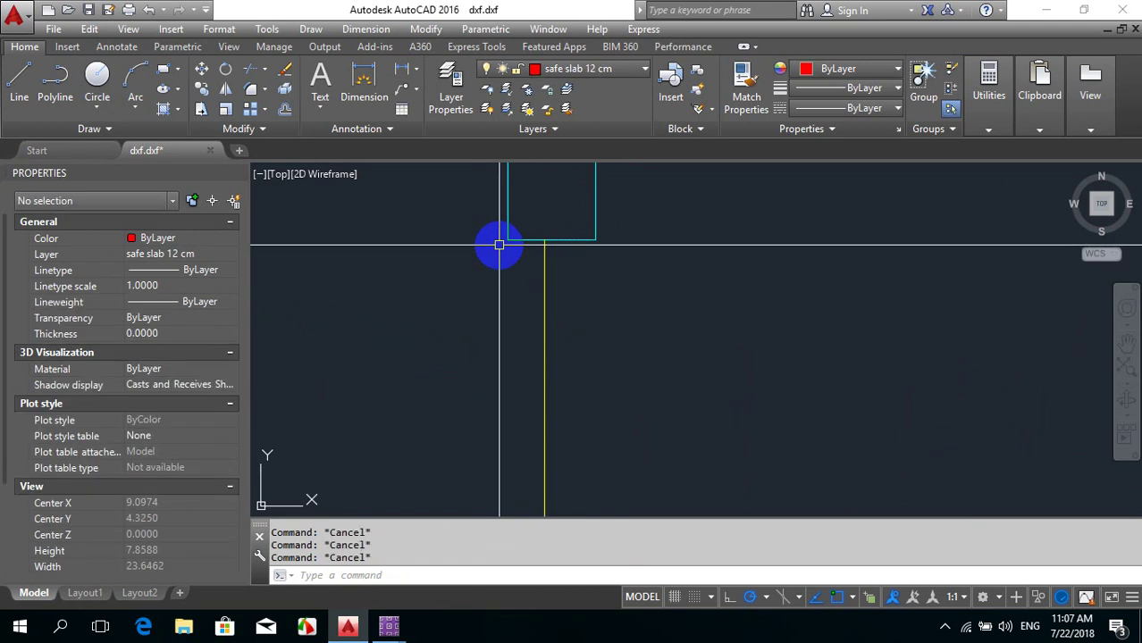
{"action": "scroll", "coordinate": [498, 245], "scroll_direction": "down", "scroll_amount": 5}
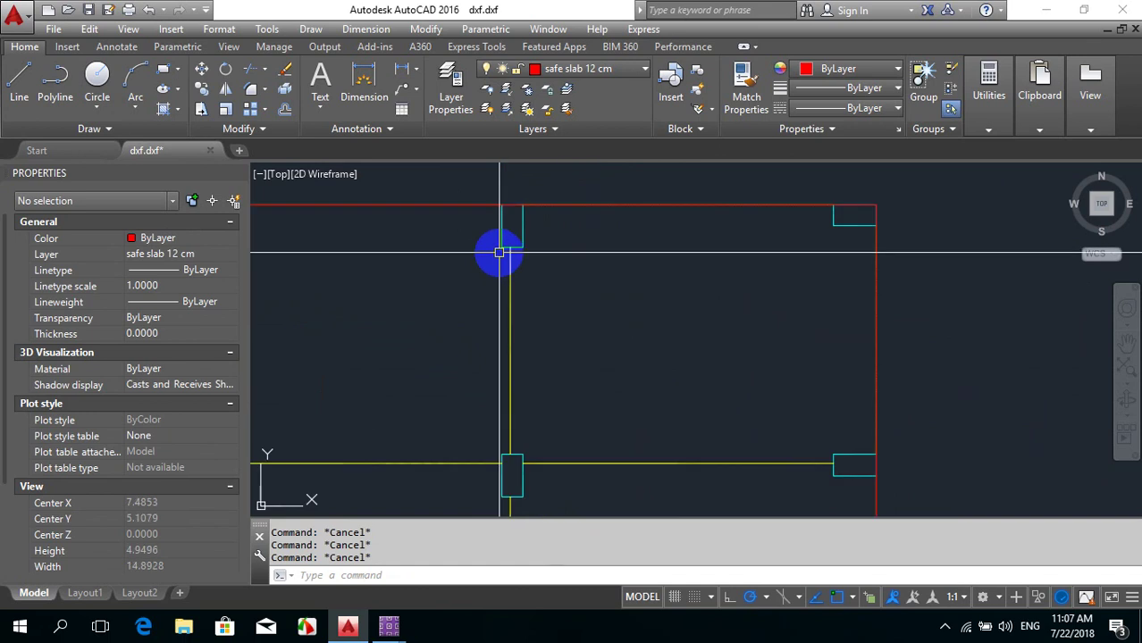
{"action": "scroll", "coordinate": [699, 279], "scroll_direction": "up", "scroll_amount": 8}
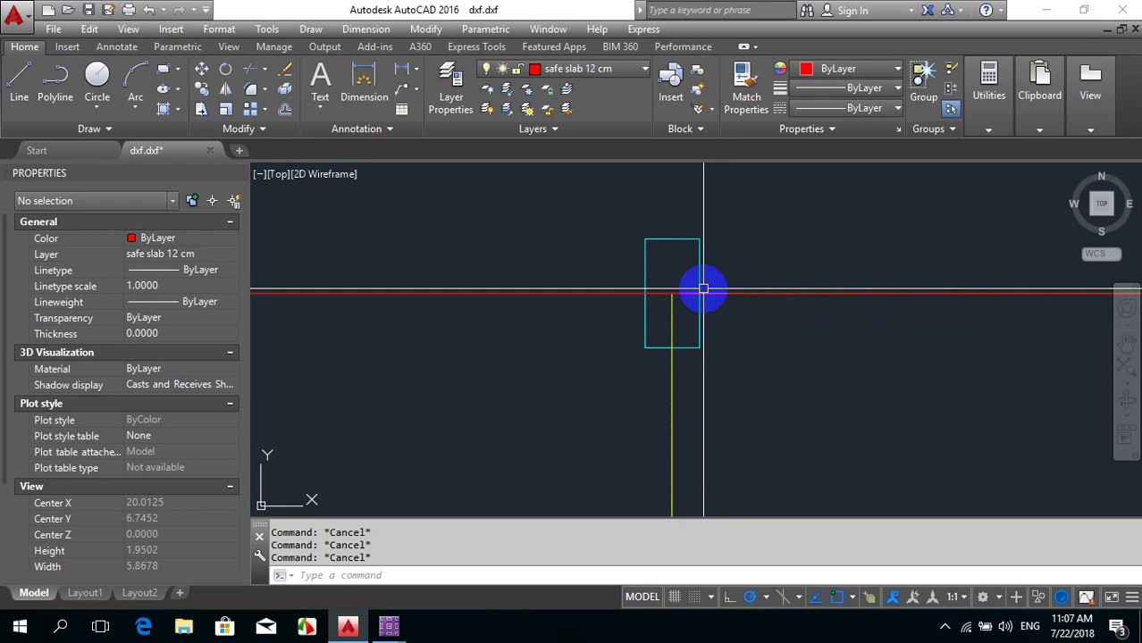
{"action": "scroll", "coordinate": [703, 289], "scroll_direction": "down", "scroll_amount": 8}
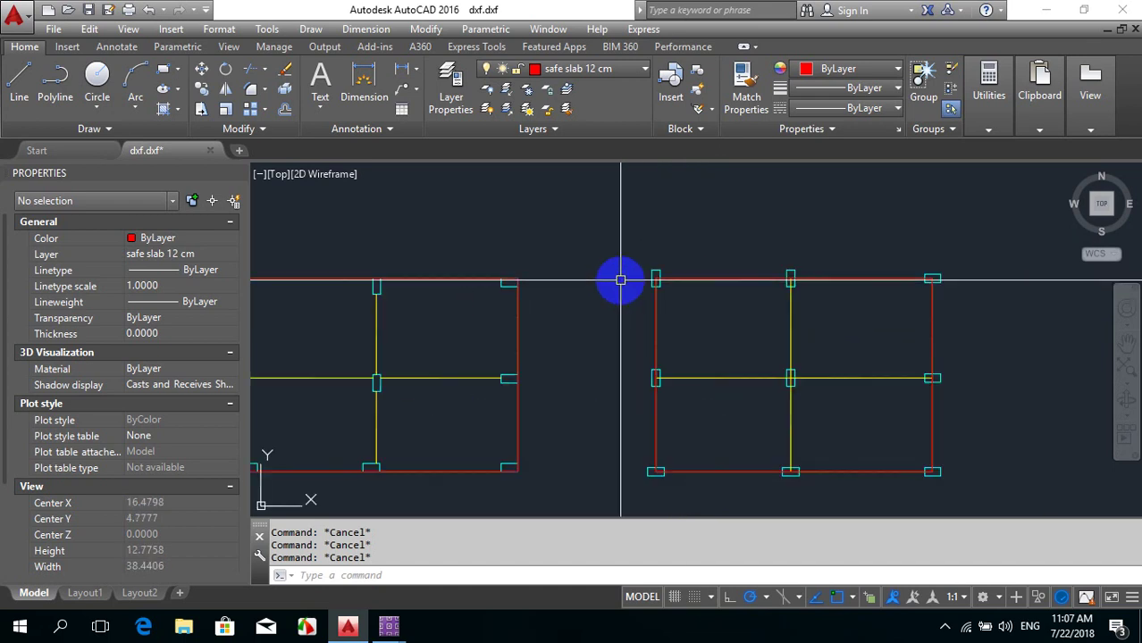
Copy the slab outline of the plan with centred columns onto the other plan, matching their upper-right corners
{"action": "left_click", "coordinate": [823, 280]}
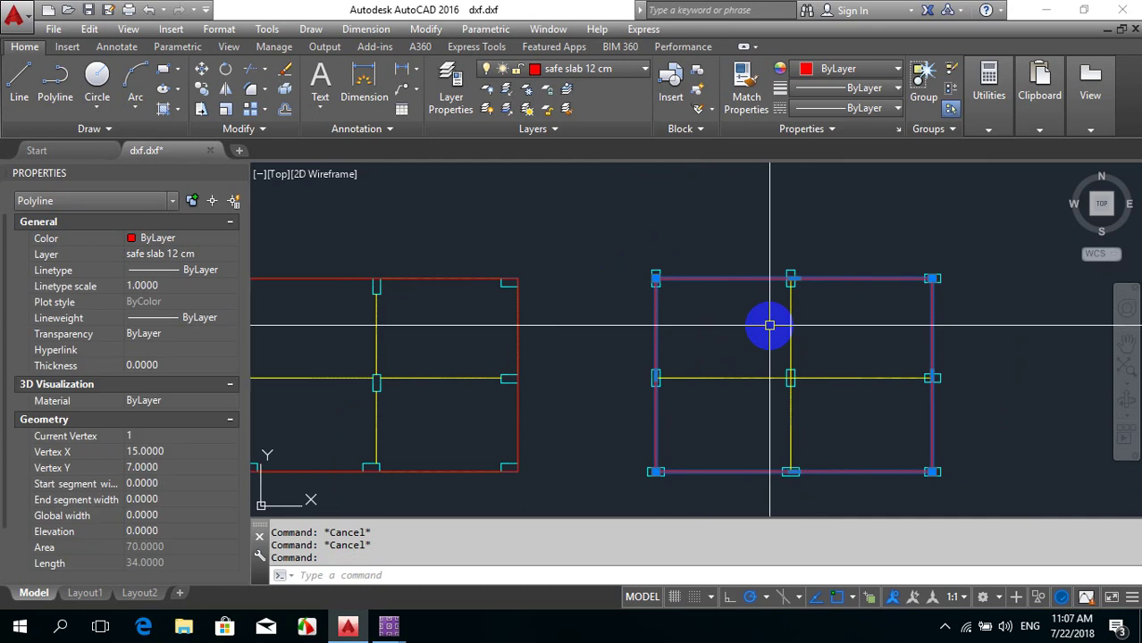
{"action": "type", "text": "CO"}
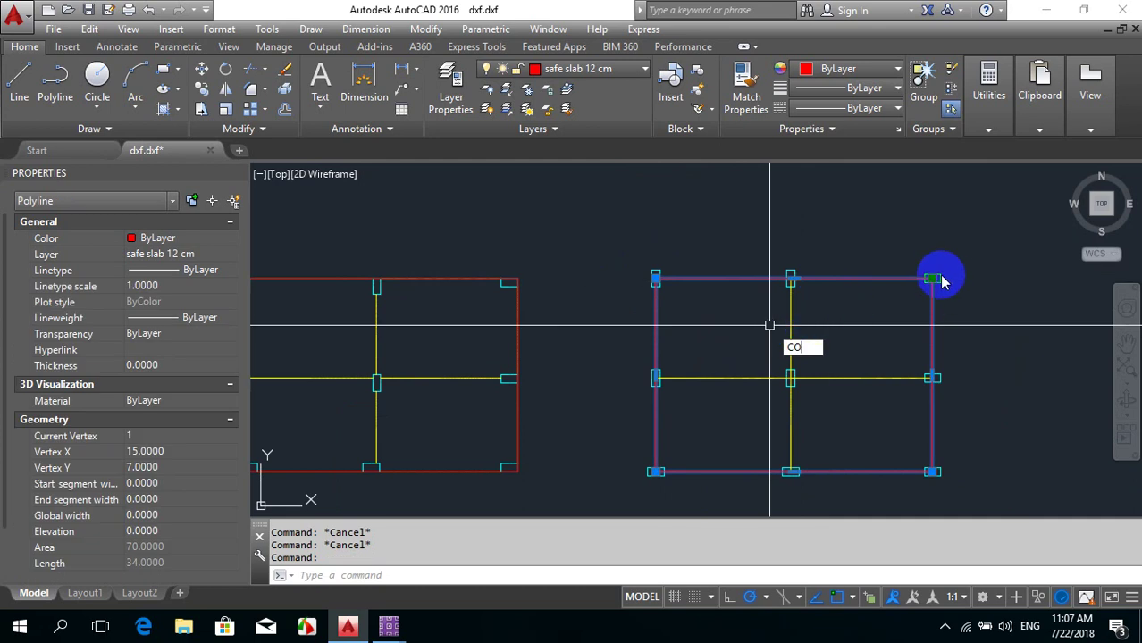
{"action": "key", "text": "Return"}
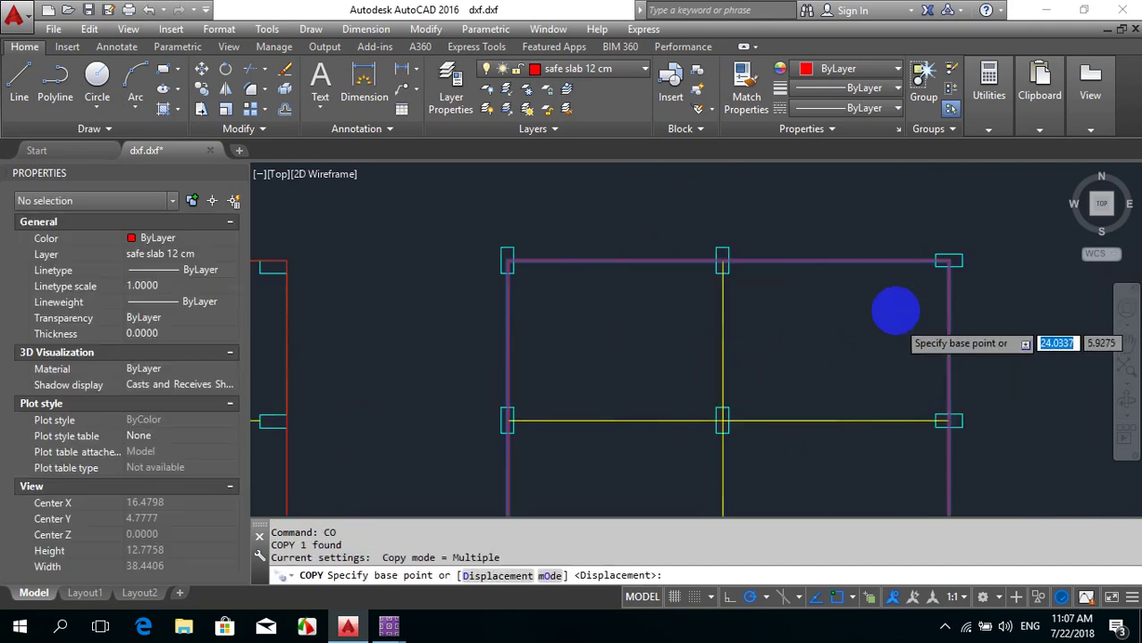
{"action": "scroll", "coordinate": [912, 308], "scroll_direction": "down", "scroll_amount": 2}
{"action": "scroll", "coordinate": [918, 305], "scroll_direction": "up", "scroll_amount": 5}
{"action": "scroll", "coordinate": [918, 305], "scroll_direction": "down", "scroll_amount": 2}
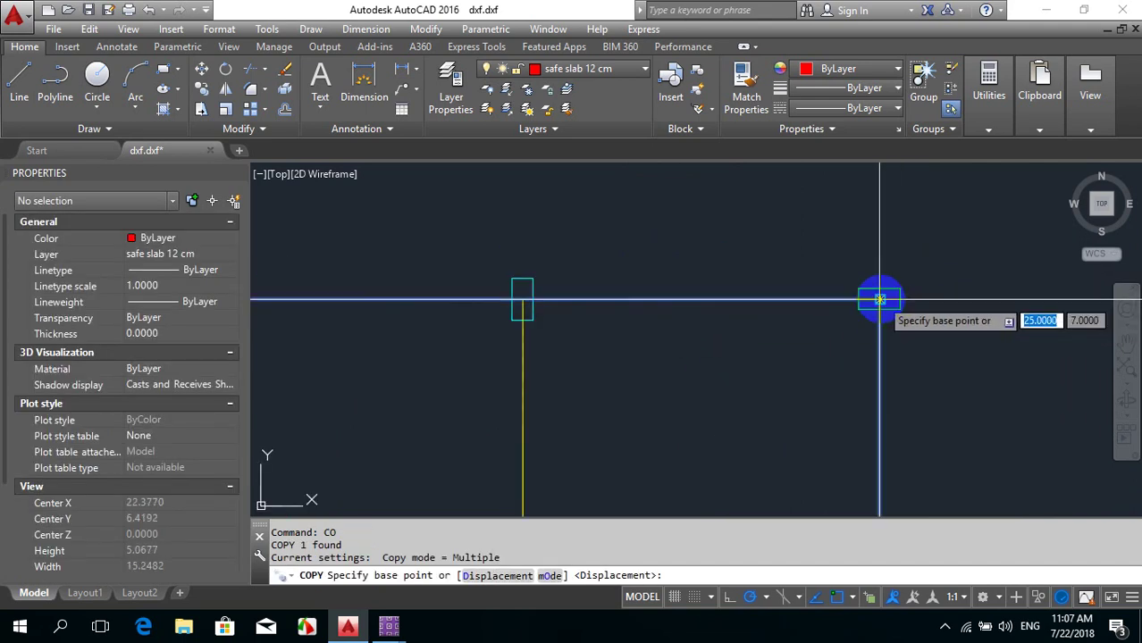
{"action": "left_click", "coordinate": [888, 300]}
{"action": "scroll", "coordinate": [885, 299], "scroll_direction": "down", "scroll_amount": 3}
{"action": "scroll", "coordinate": [653, 299], "scroll_direction": "up", "scroll_amount": 4}
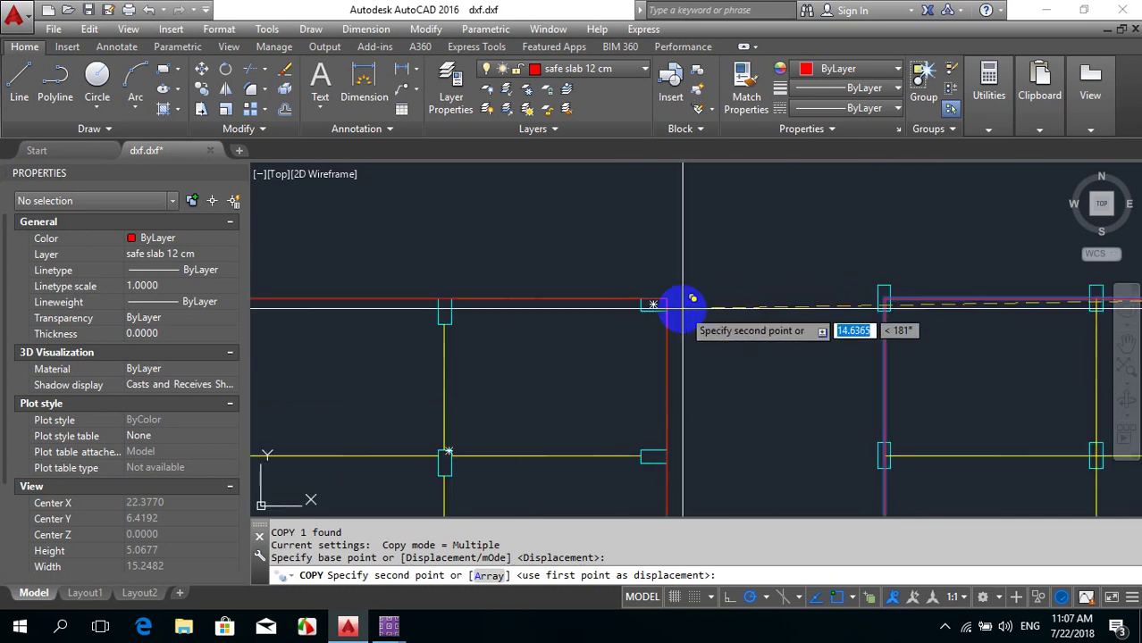
{"action": "left_click", "coordinate": [667, 300]}
{"action": "scroll", "coordinate": [689, 223], "scroll_direction": "down", "scroll_amount": 4}
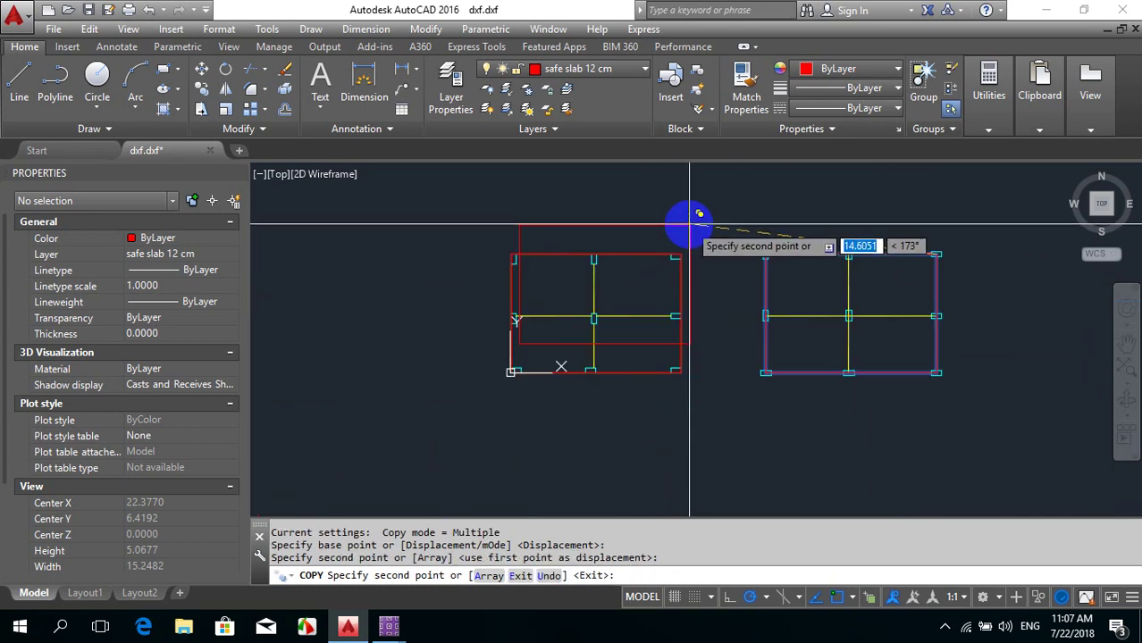
{"action": "left_click", "coordinate": [630, 306]}
{"action": "key", "text": "Escape"}
Erase the duplicate slab outline from the plan at the origin
{"action": "left_click", "coordinate": [629, 369]}
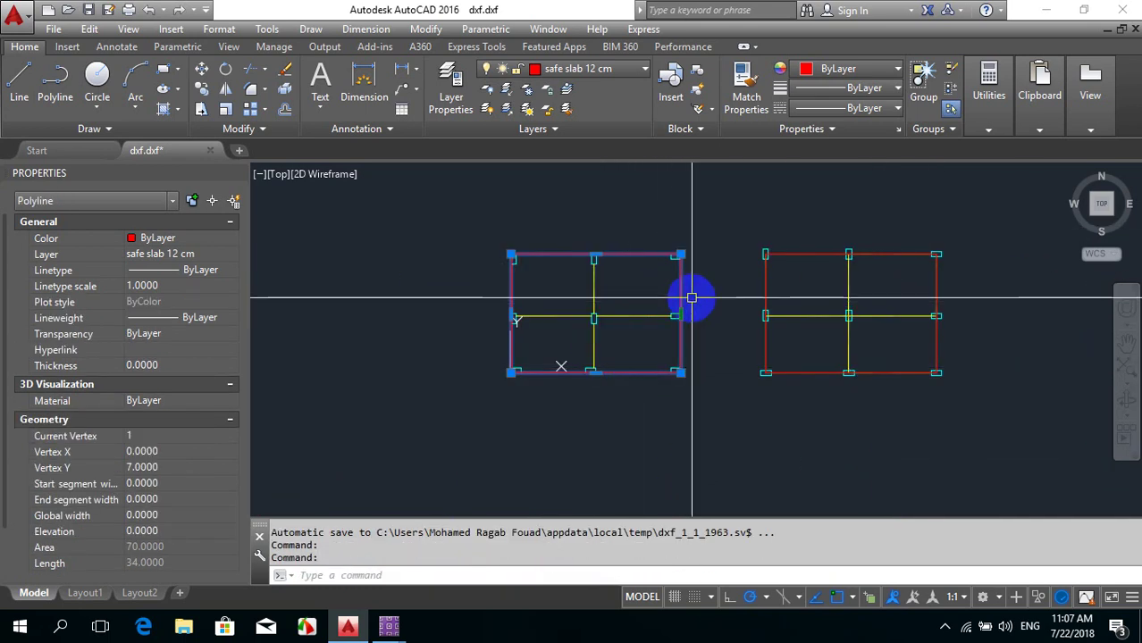
{"action": "type", "text": "E"}
{"action": "key", "text": "Return"}
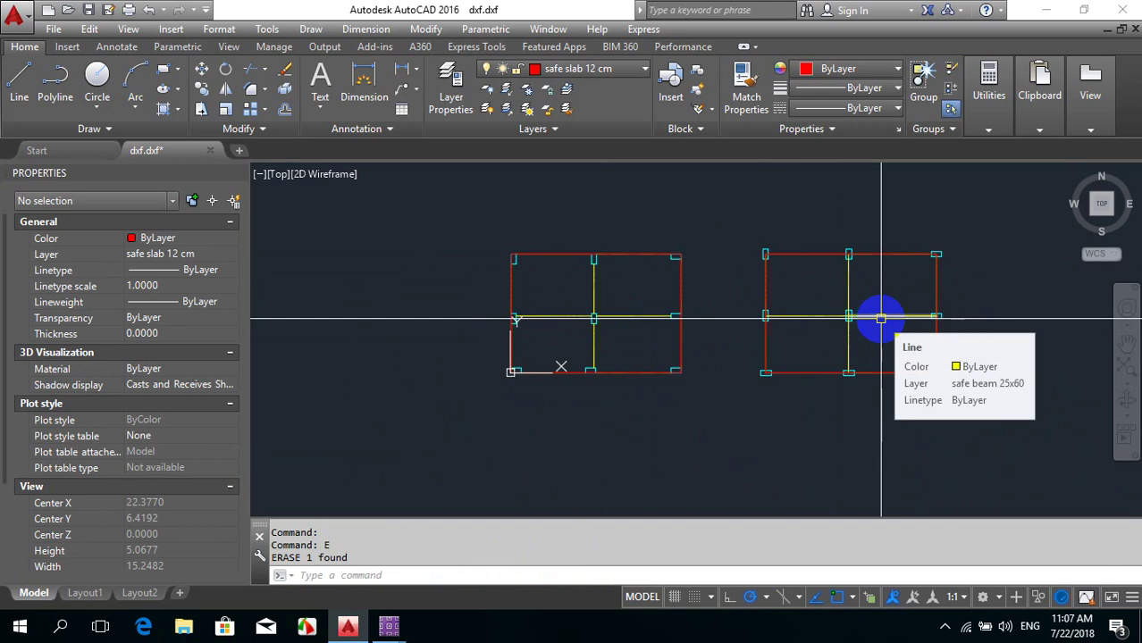
Switch to the SAFE 2016 model "Case 1 With rigid zone"
{"action": "scroll", "coordinate": [612, 288], "scroll_direction": "up", "scroll_amount": 2}
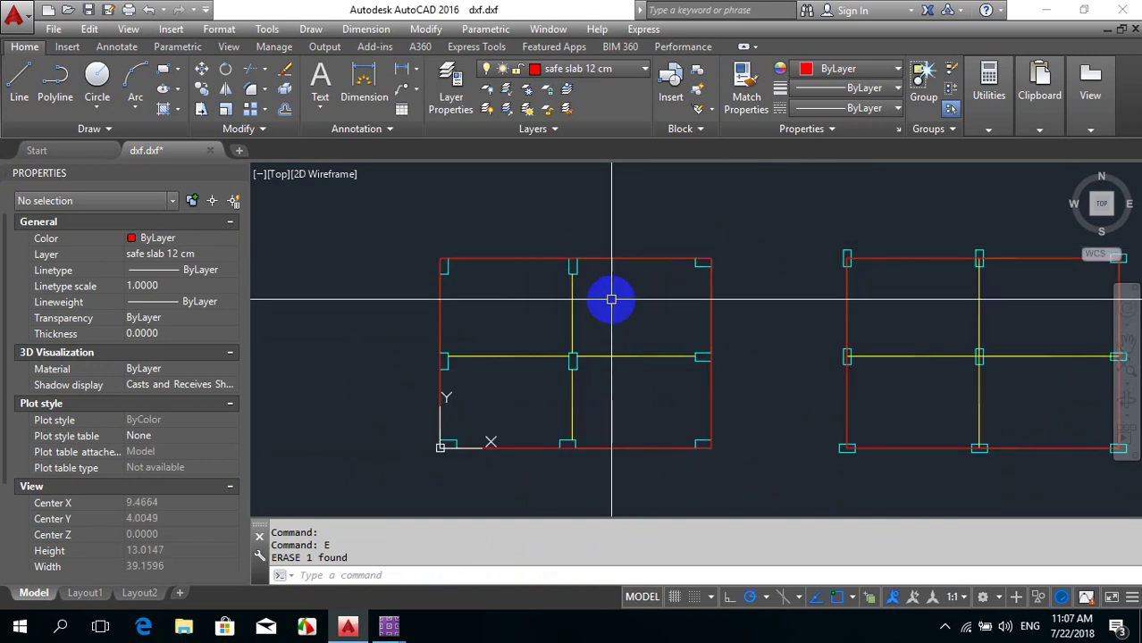
{"action": "scroll", "coordinate": [601, 331], "scroll_direction": "down", "scroll_amount": 1}
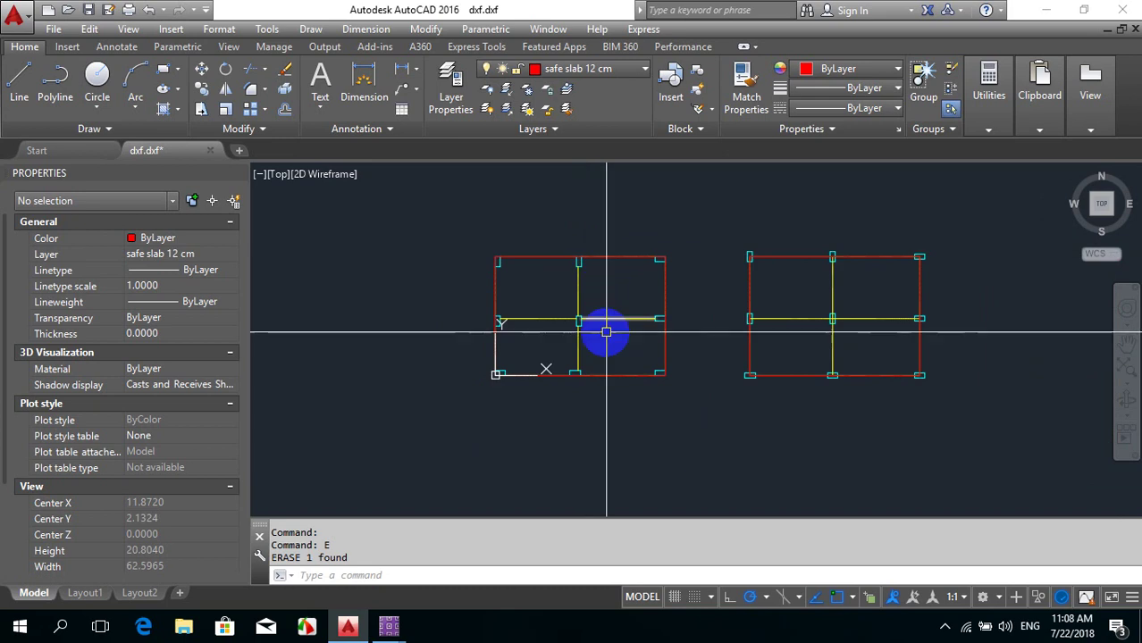
{"action": "scroll", "coordinate": [475, 408], "scroll_direction": "down", "scroll_amount": 1}
{"action": "left_click", "coordinate": [389, 626]}
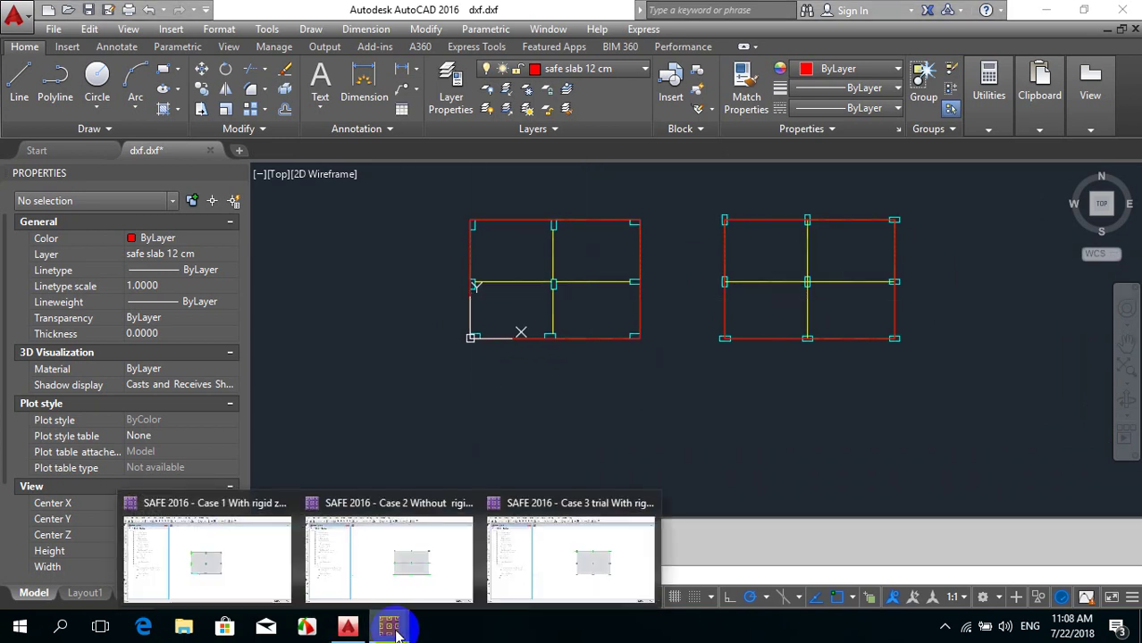
{"action": "left_click", "coordinate": [244, 546]}
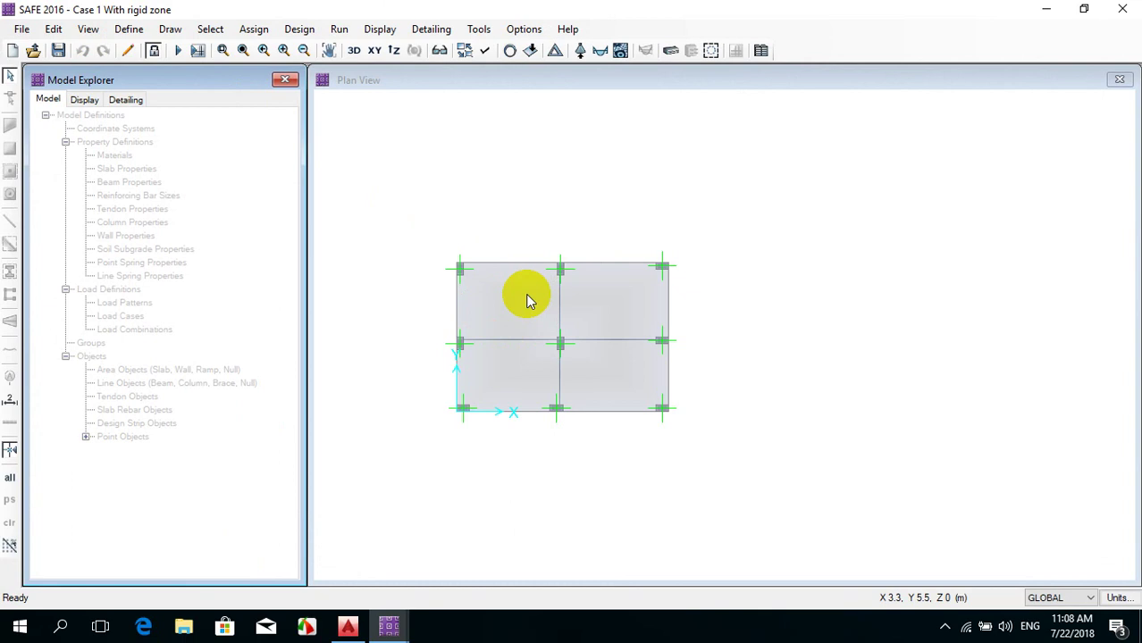
Review the property data of the C 30 mpa concrete material and close it without changes
{"action": "left_click", "coordinate": [128, 30]}
{"action": "left_click", "coordinate": [158, 49]}
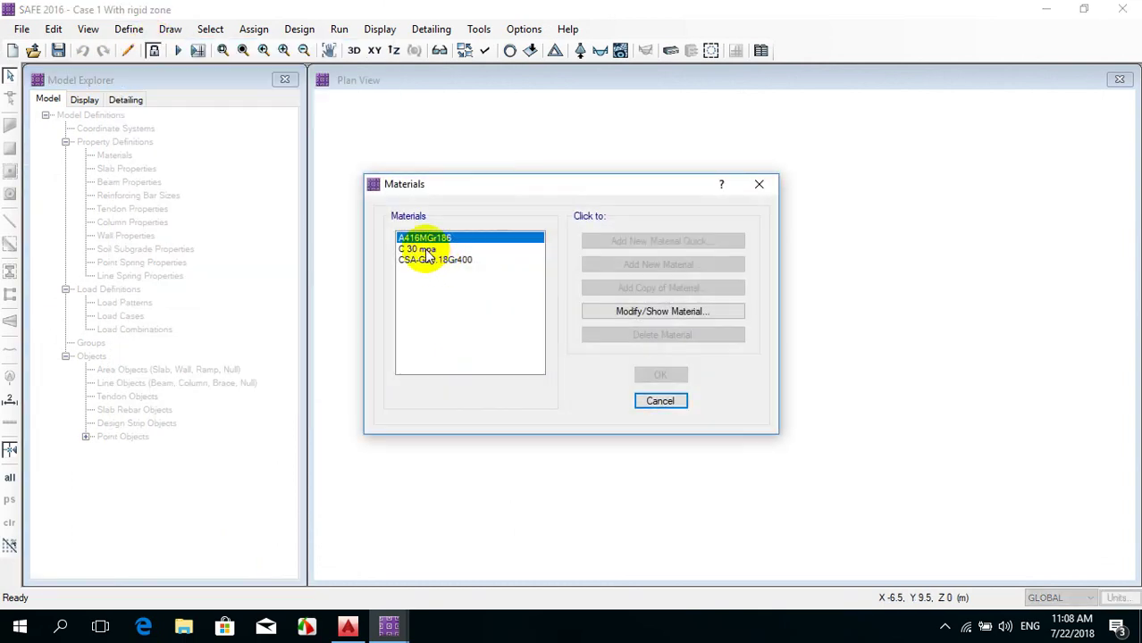
{"action": "left_click", "coordinate": [418, 249]}
{"action": "left_click", "coordinate": [679, 315]}
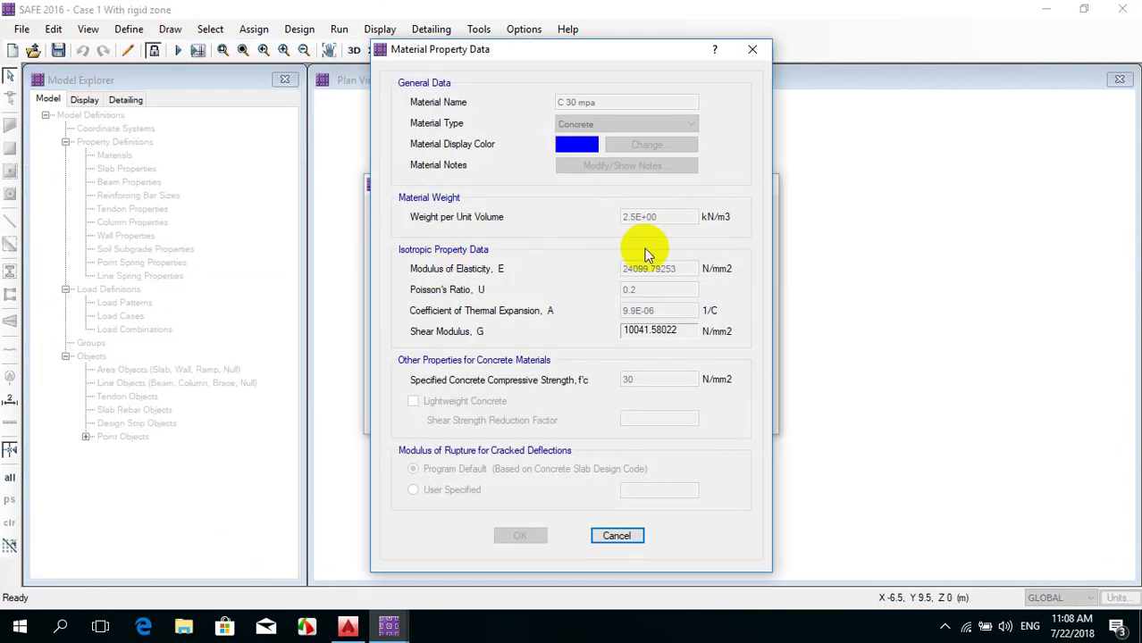
{"action": "left_click", "coordinate": [612, 538]}
{"action": "left_click", "coordinate": [666, 399]}
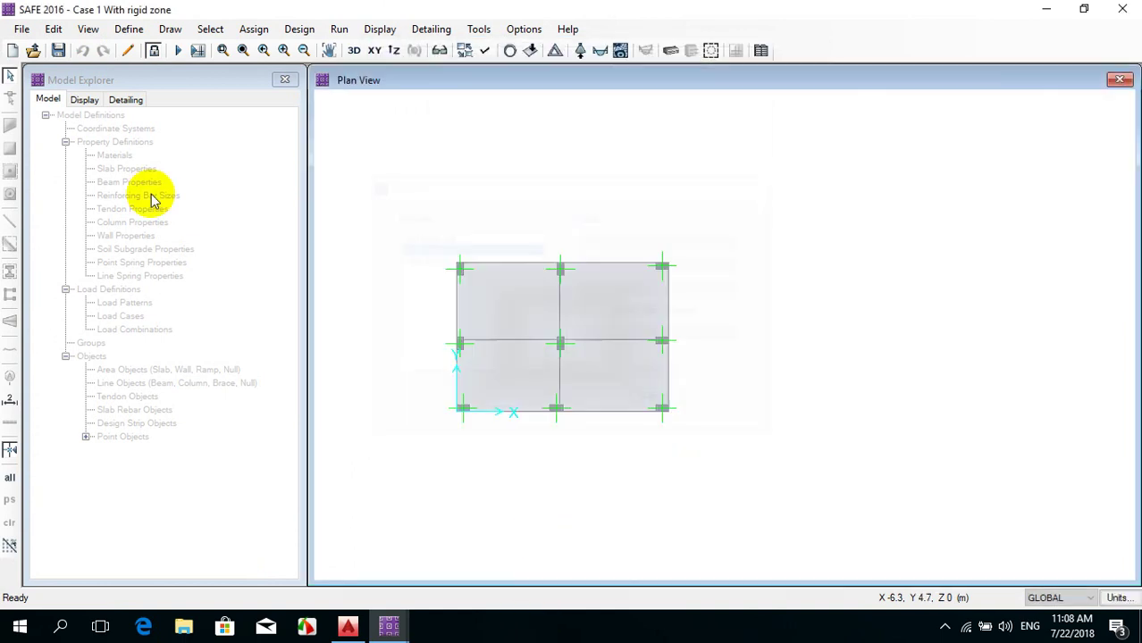
Review the definition of the S 12 cm slab property and close it without changes
{"action": "left_click", "coordinate": [129, 28]}
{"action": "left_click", "coordinate": [158, 71]}
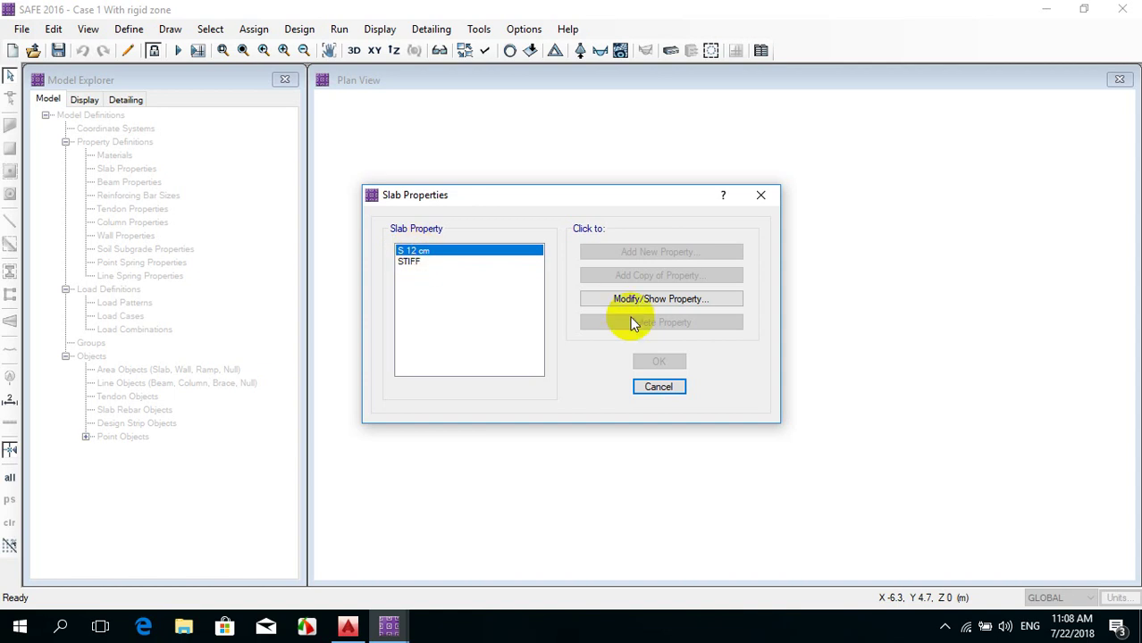
{"action": "left_click", "coordinate": [653, 298]}
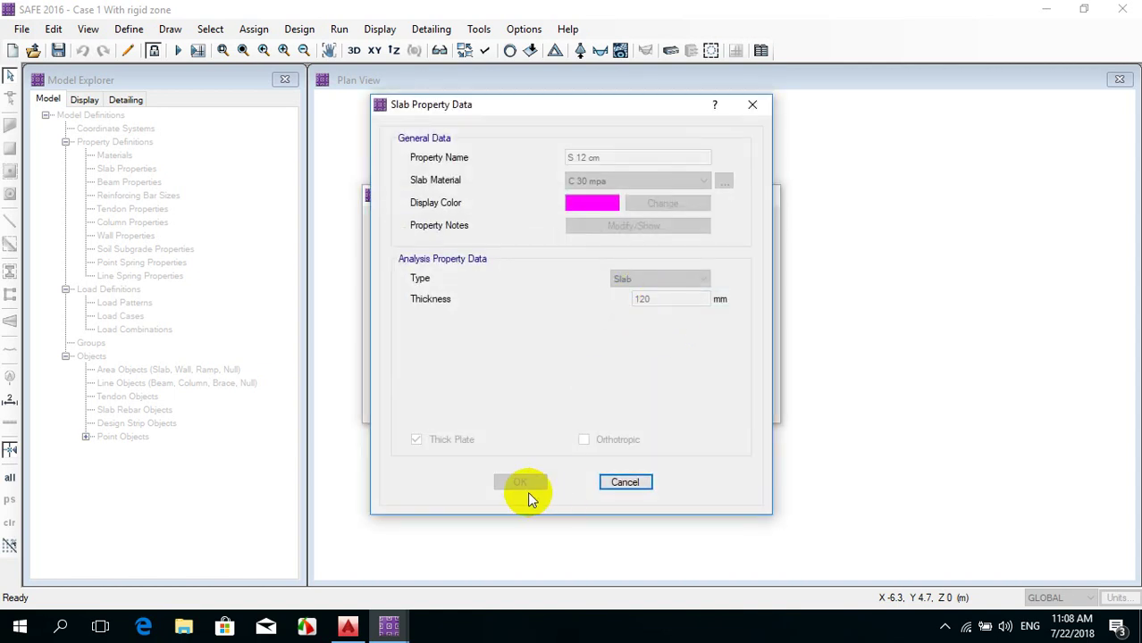
{"action": "left_click", "coordinate": [625, 482]}
{"action": "left_click", "coordinate": [658, 387]}
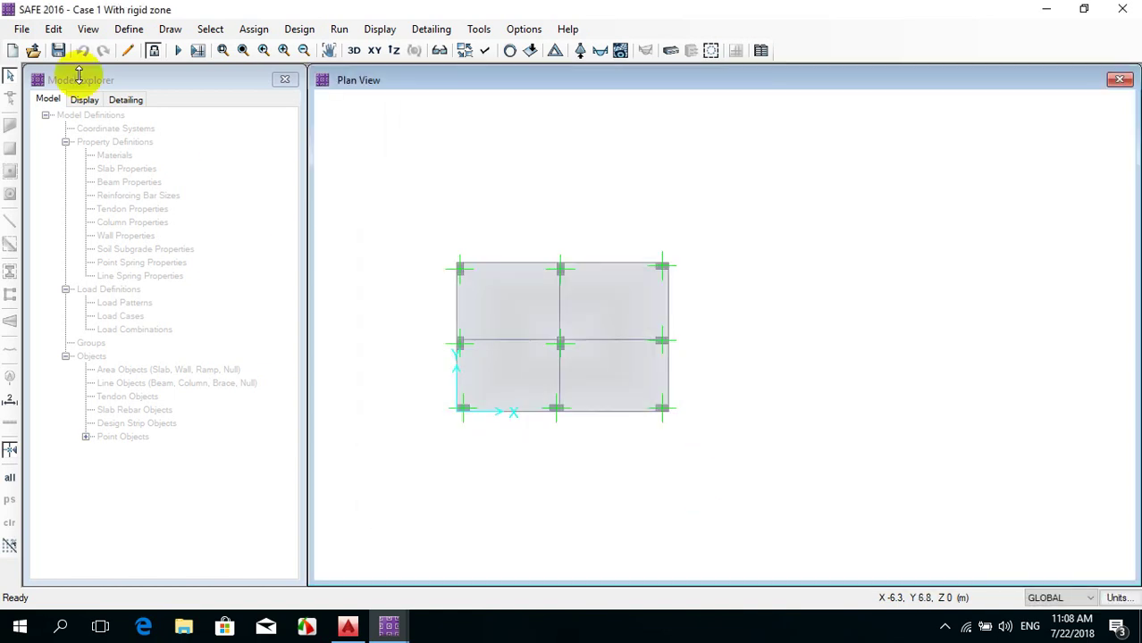
Review the definition of the B 25x60 beam property and close it without changes
{"action": "left_click", "coordinate": [127, 31]}
{"action": "left_click", "coordinate": [183, 92]}
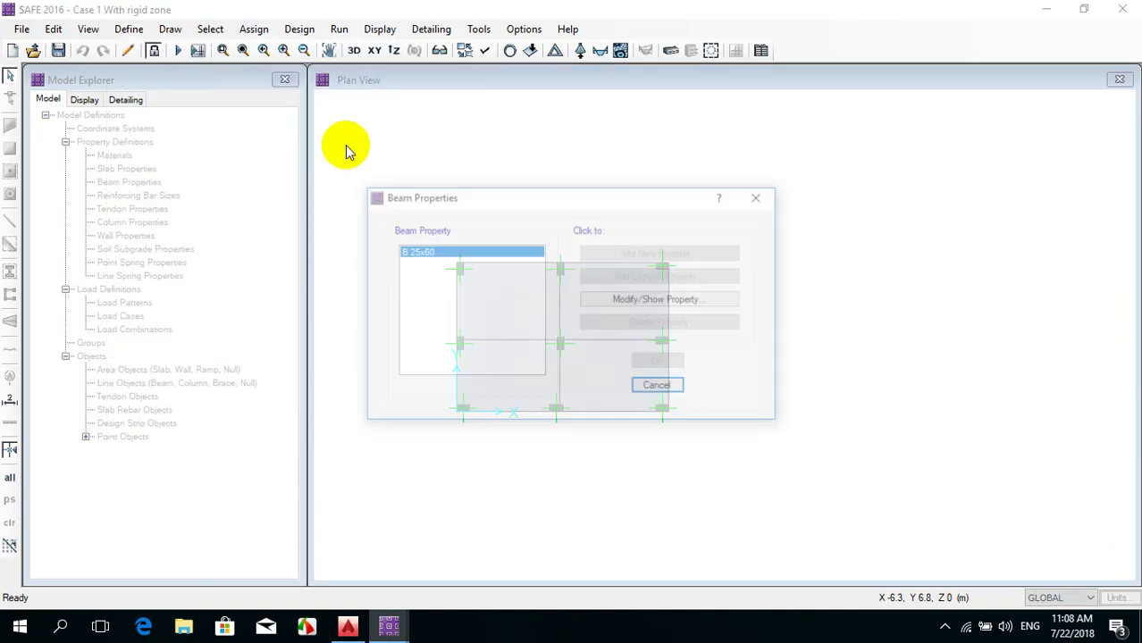
{"action": "left_click", "coordinate": [652, 308]}
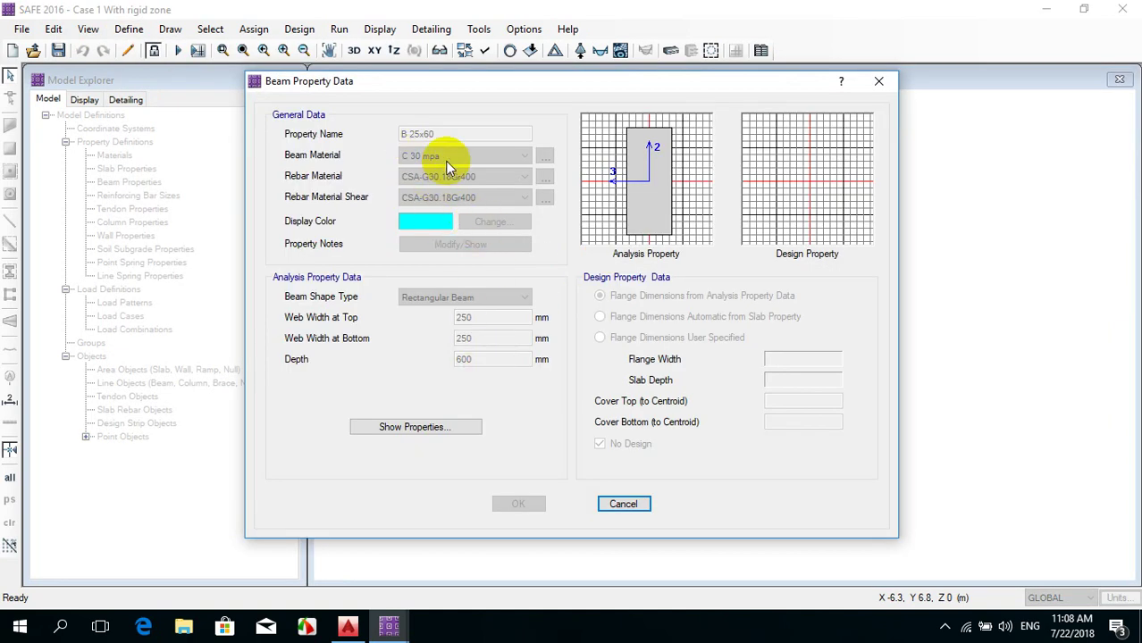
{"action": "left_click", "coordinate": [624, 504]}
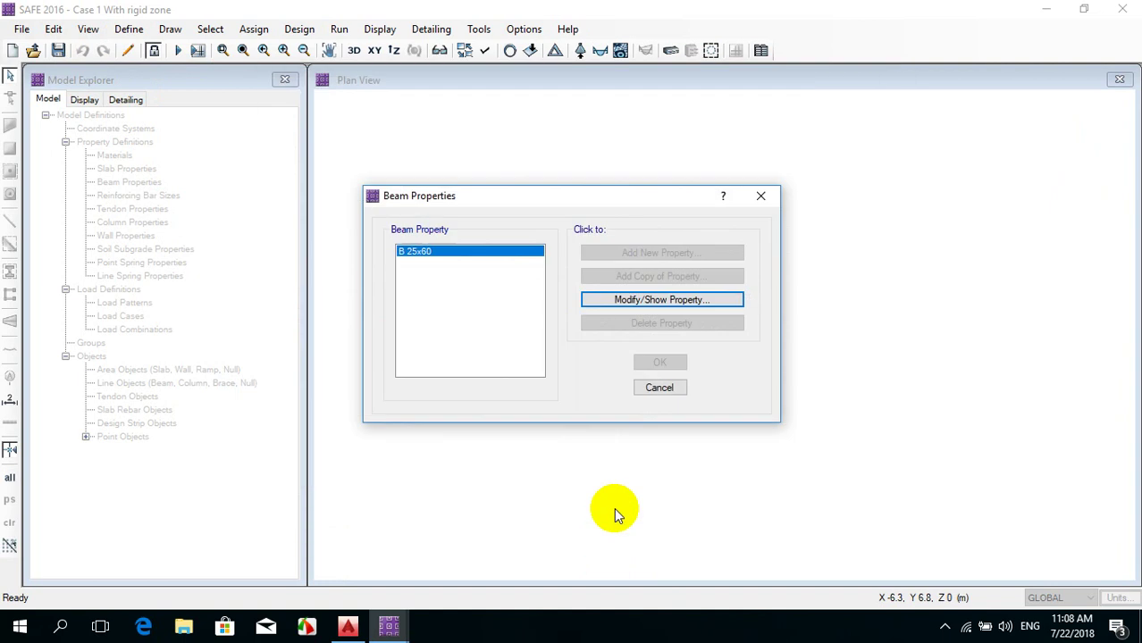
{"action": "left_click", "coordinate": [661, 388]}
Review the section dimensions and rigid zone setting of the COL1 column property
{"action": "left_click", "coordinate": [129, 28]}
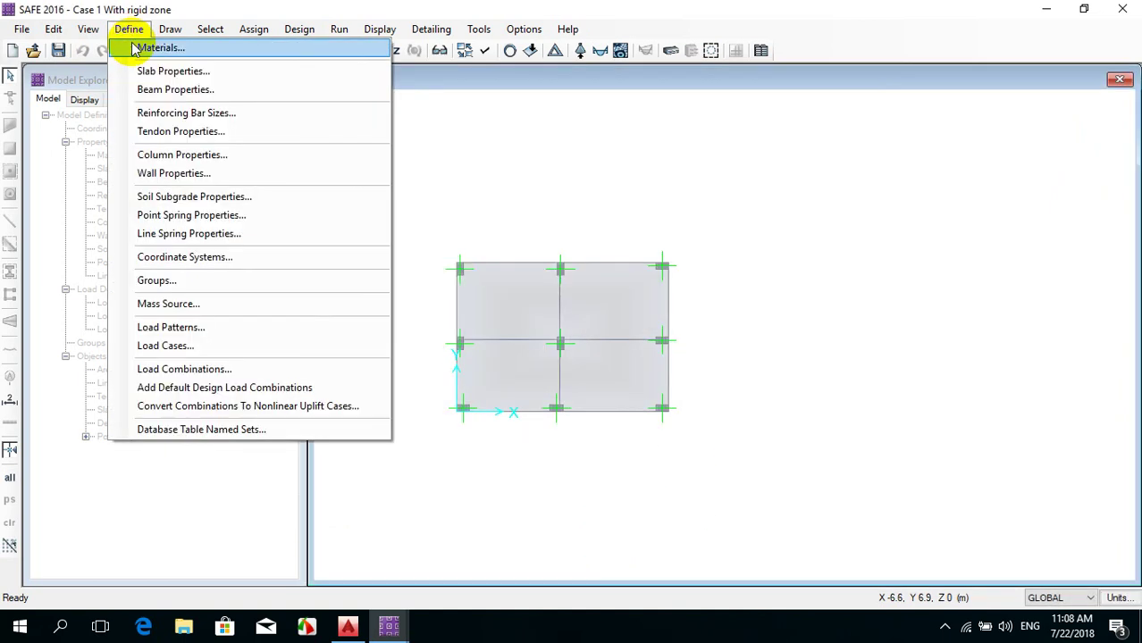
{"action": "left_click", "coordinate": [165, 156]}
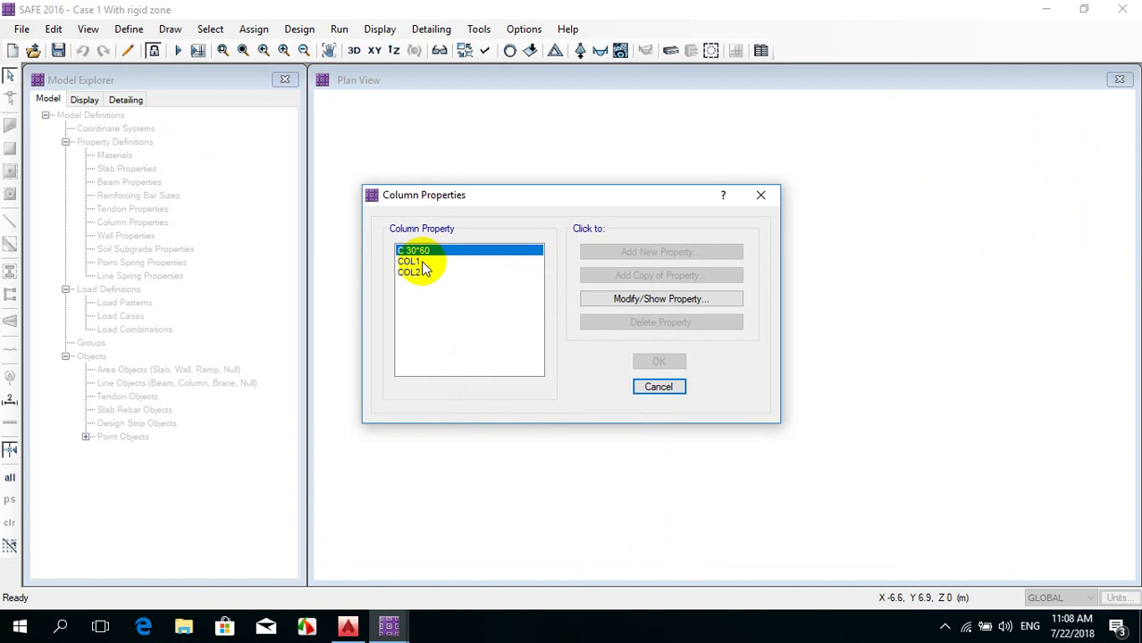
{"action": "left_click", "coordinate": [416, 262]}
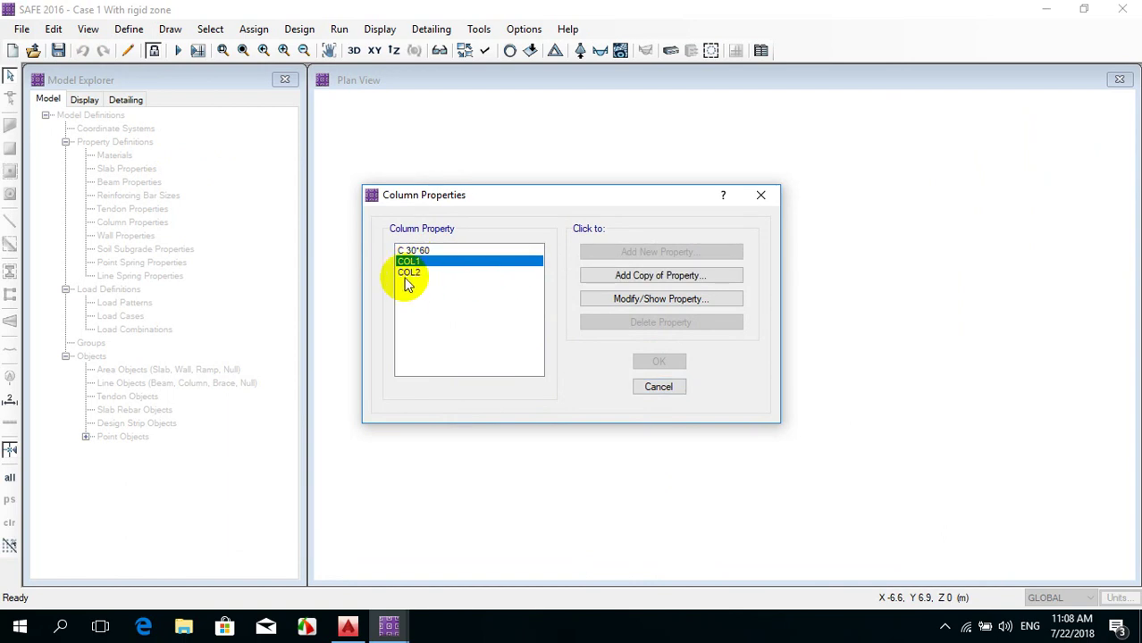
{"action": "left_click", "coordinate": [623, 300]}
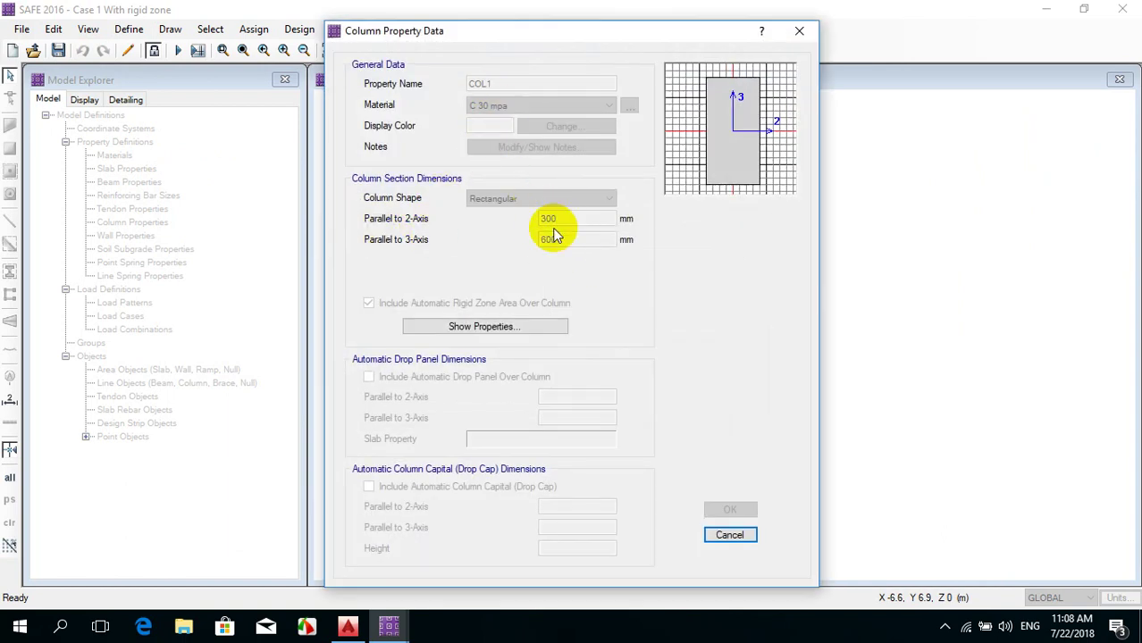
{"action": "left_click", "coordinate": [731, 535]}
Review the section dimensions and rigid zone setting of the COL2 column property, closing the column definitions without changes
{"action": "left_click", "coordinate": [416, 273]}
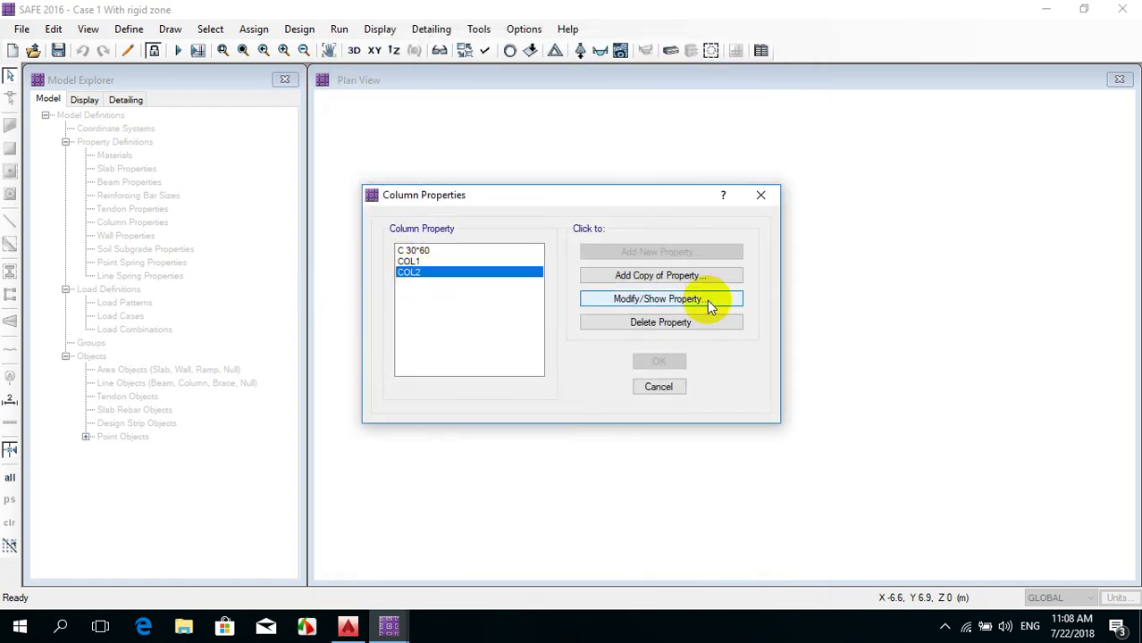
{"action": "left_click", "coordinate": [679, 300]}
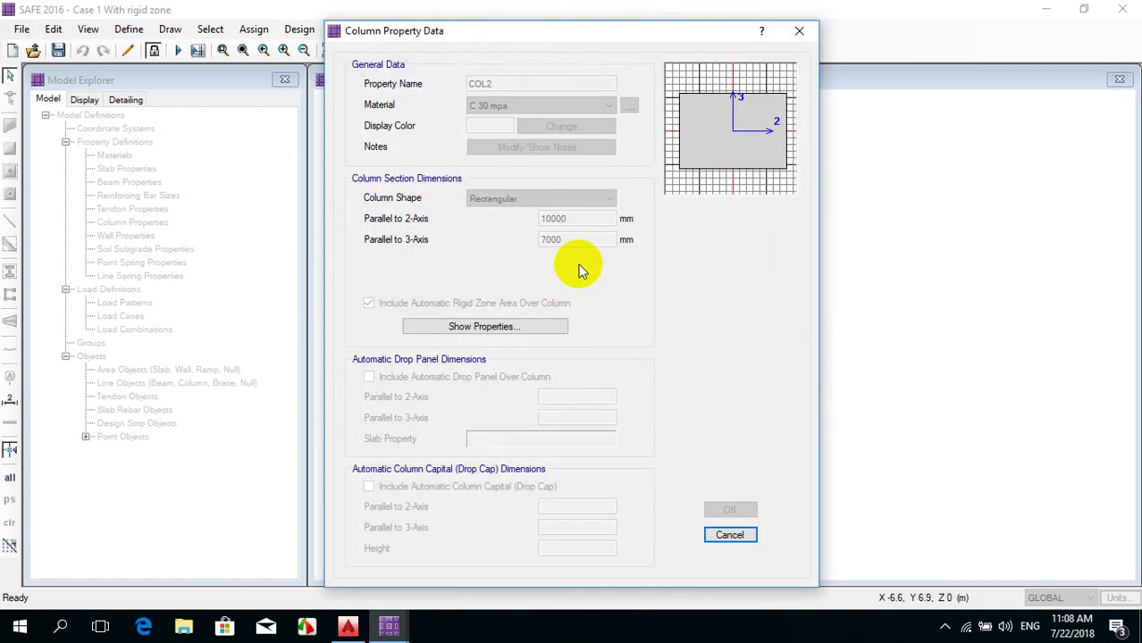
{"action": "left_click", "coordinate": [738, 535]}
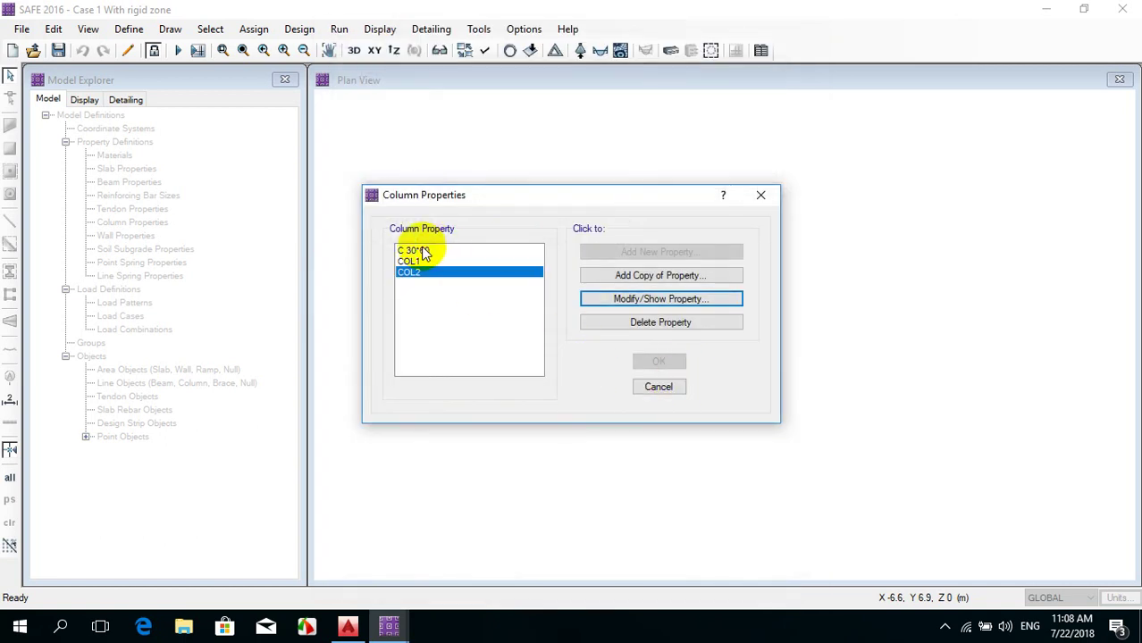
{"action": "left_click", "coordinate": [659, 386]}
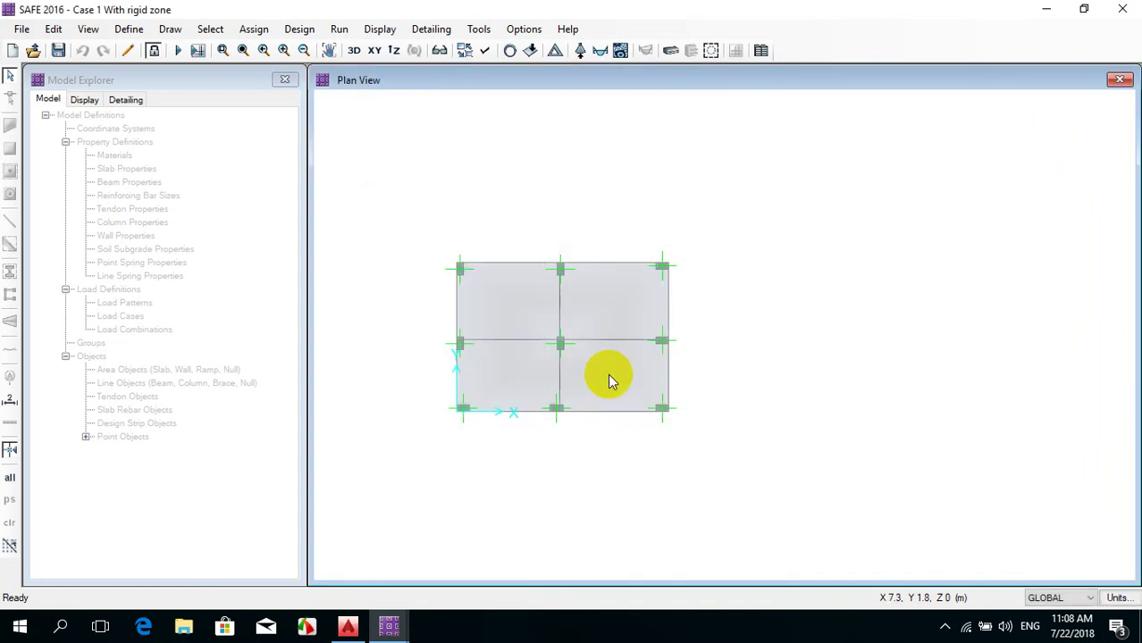
Check which slab property is assigned to the area object over the upper middle column in the plan
{"action": "scroll", "coordinate": [631, 273], "scroll_direction": "up", "scroll_amount": 2}
{"action": "scroll", "coordinate": [632, 276], "scroll_direction": "down", "scroll_amount": 2}
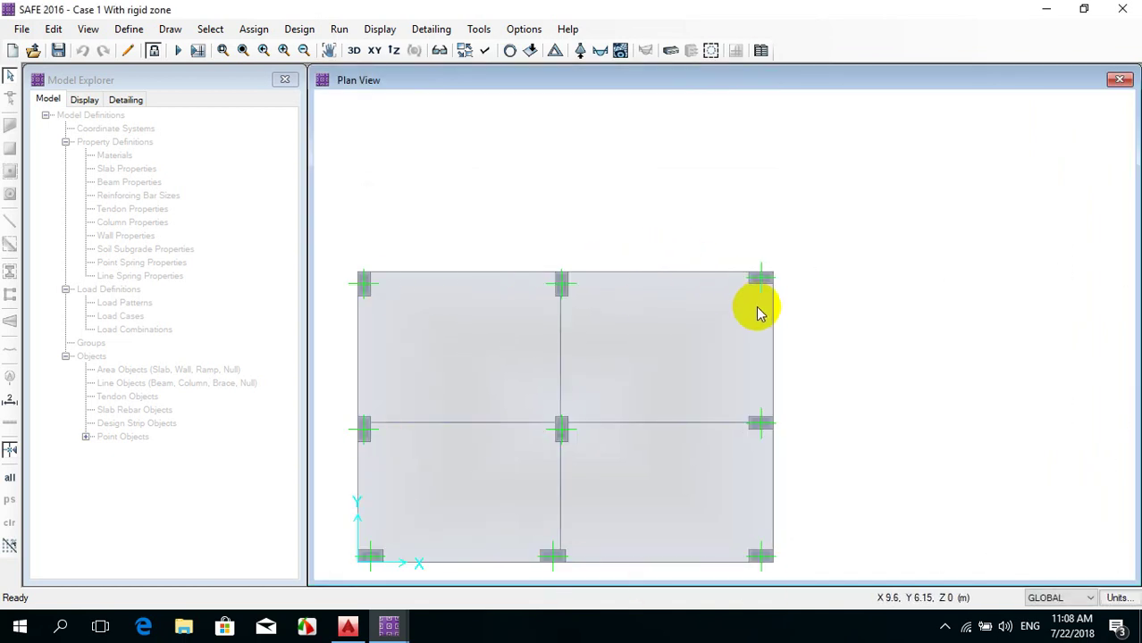
{"action": "scroll", "coordinate": [570, 283], "scroll_direction": "up", "scroll_amount": 2}
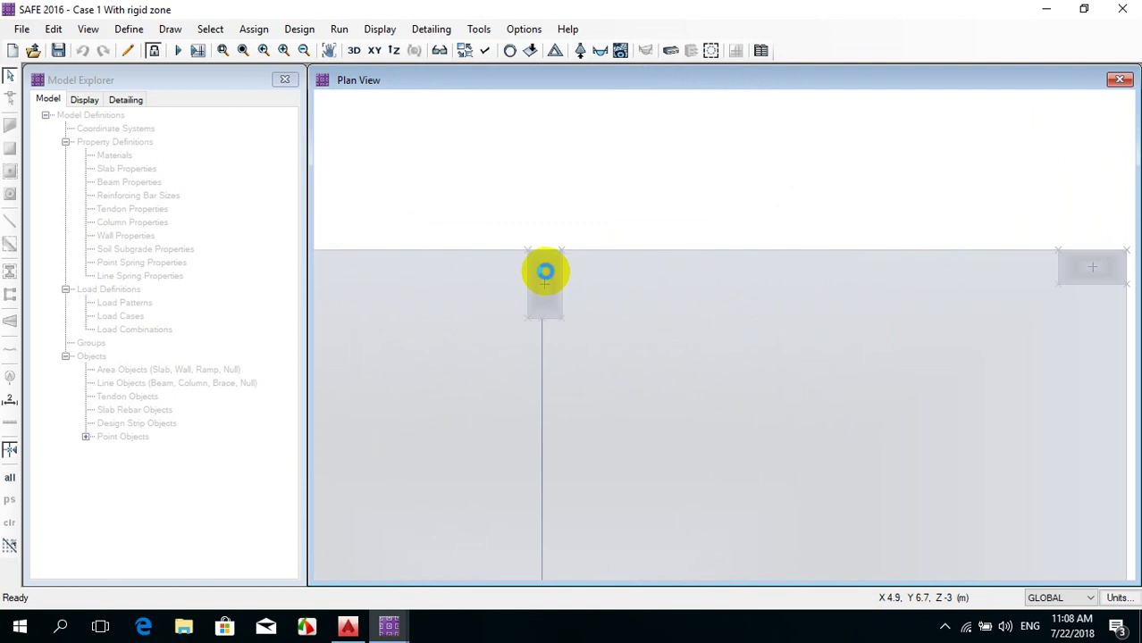
{"action": "left_click", "coordinate": [546, 271]}
{"action": "right_click", "coordinate": [549, 268]}
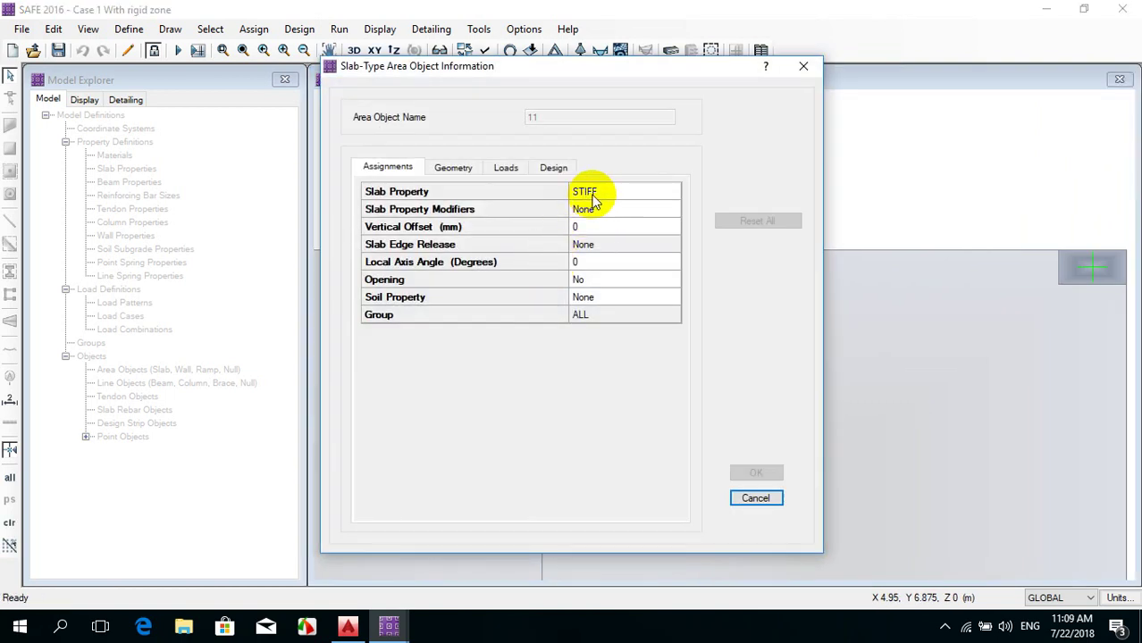
{"action": "key", "text": "Escape"}
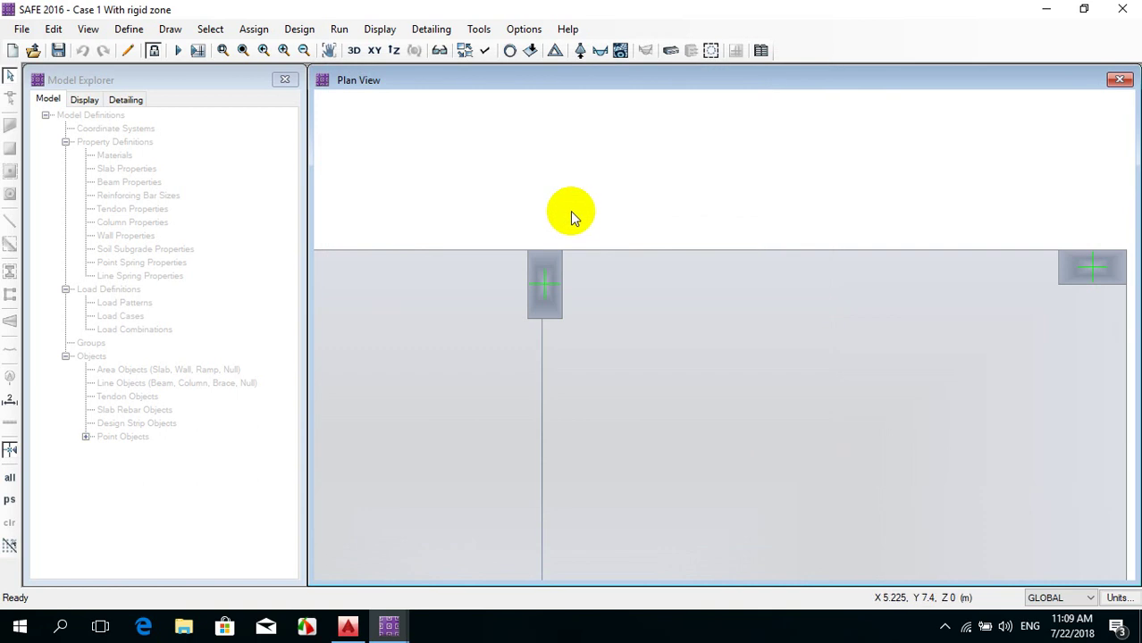
Check where the horizontal beam ends at the central column's face by selecting the beam and deselecting it
{"action": "scroll", "coordinate": [557, 229], "scroll_direction": "down", "scroll_amount": 3}
{"action": "scroll", "coordinate": [588, 384], "scroll_direction": "up", "scroll_amount": 4}
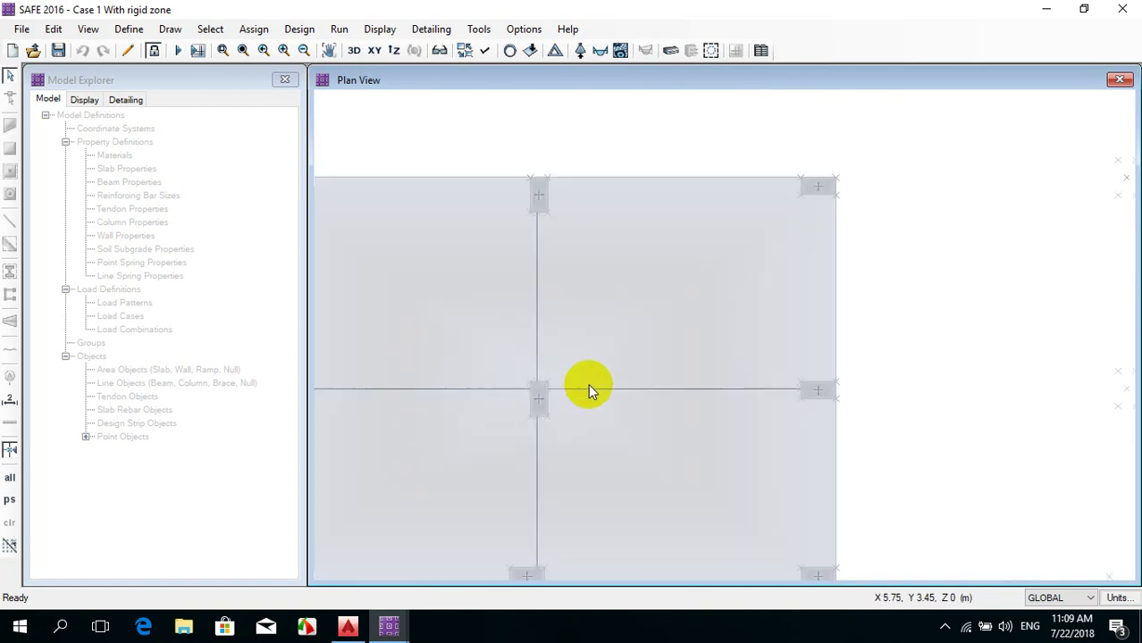
{"action": "scroll", "coordinate": [487, 389], "scroll_direction": "up", "scroll_amount": 3}
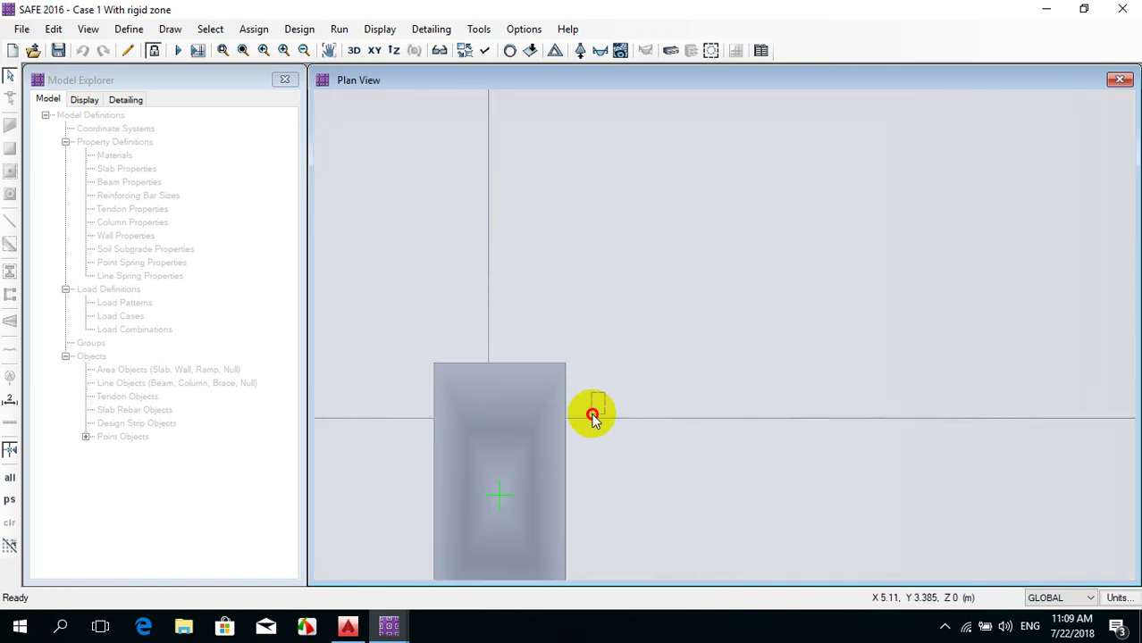
{"action": "left_click", "coordinate": [576, 421]}
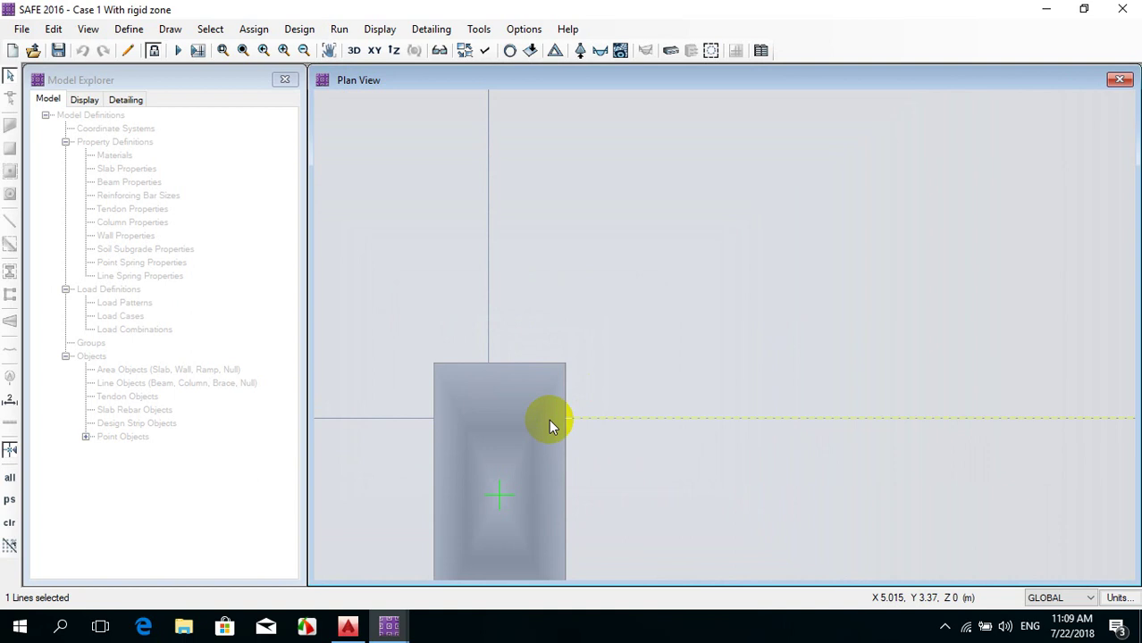
{"action": "left_click", "coordinate": [549, 419]}
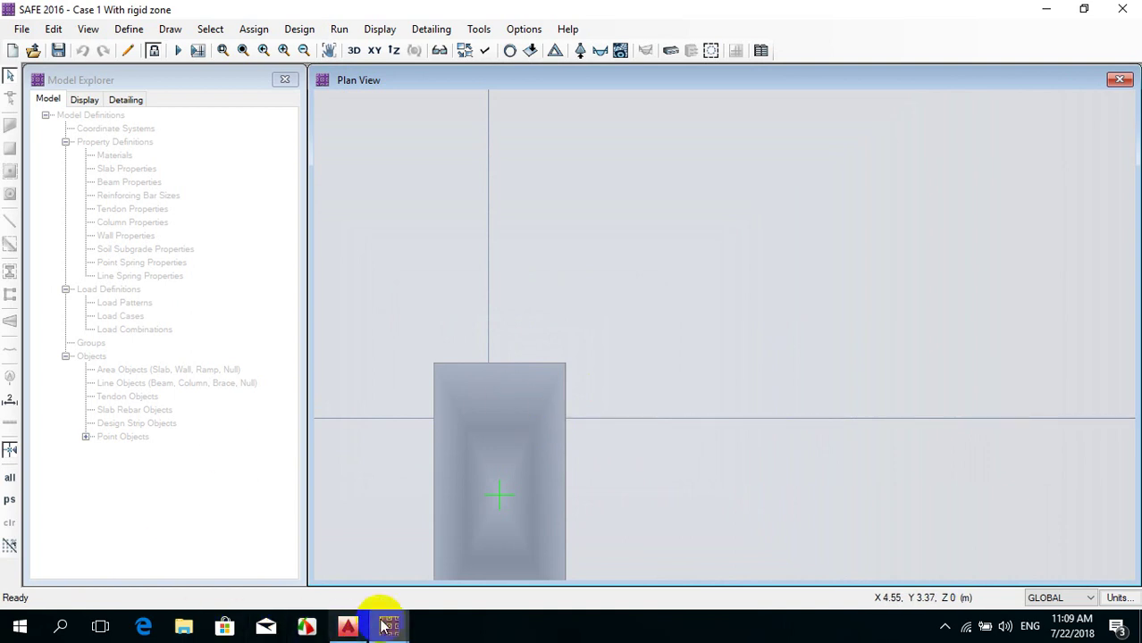
Switch to the Case 2 Without rigid zone model and try to inspect the object at the upper middle column
{"action": "mouse_move", "coordinate": [389, 626]}
{"action": "left_click", "coordinate": [421, 551]}
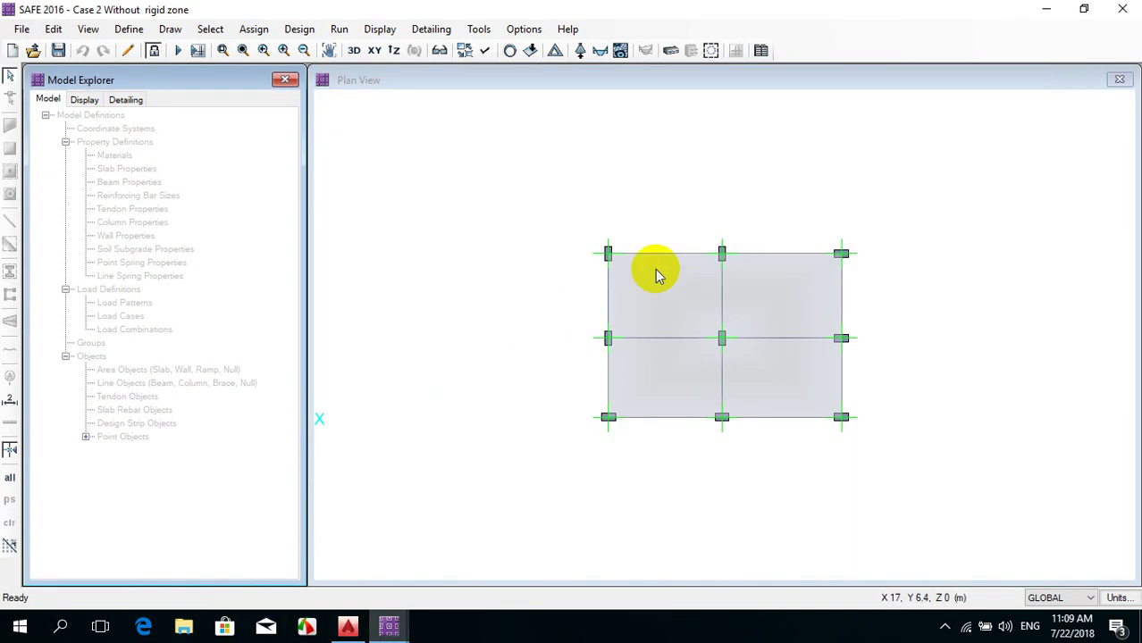
{"action": "scroll", "coordinate": [771, 252], "scroll_direction": "up", "scroll_amount": 2}
{"action": "scroll", "coordinate": [655, 265], "scroll_direction": "up", "scroll_amount": 1}
{"action": "scroll", "coordinate": [642, 254], "scroll_direction": "up", "scroll_amount": 2}
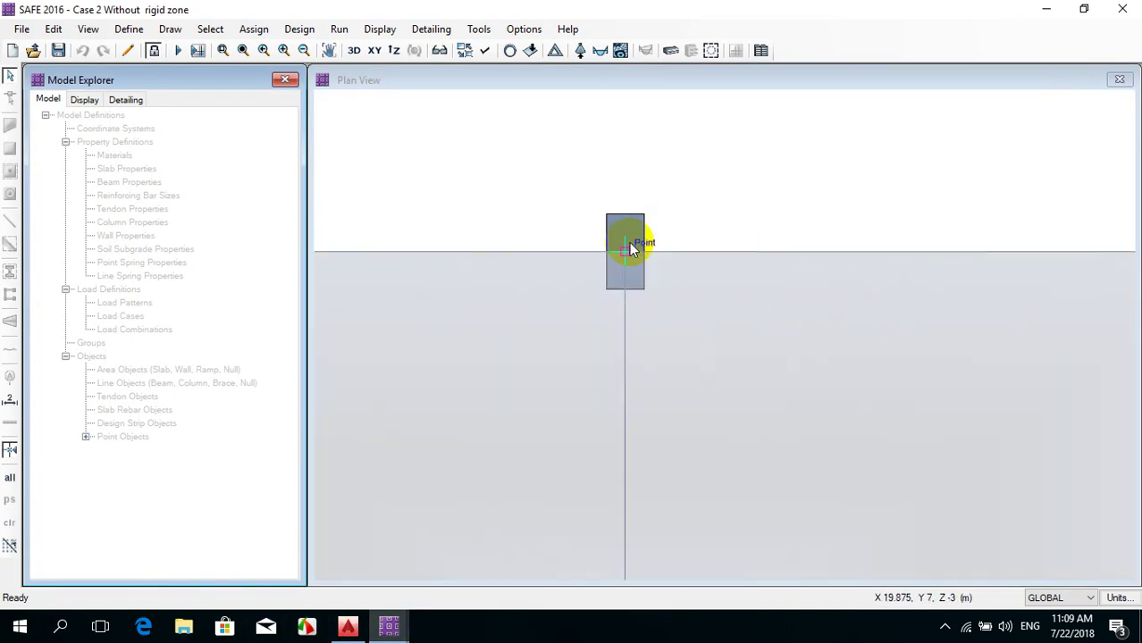
{"action": "left_click", "coordinate": [631, 233]}
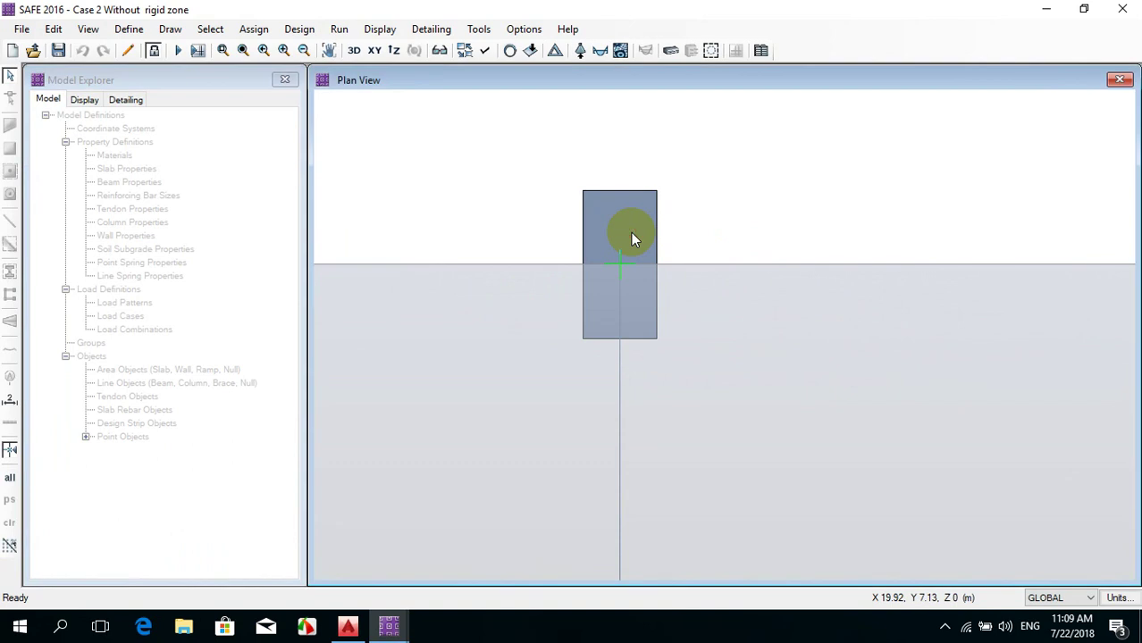
{"action": "right_click", "coordinate": [631, 236]}
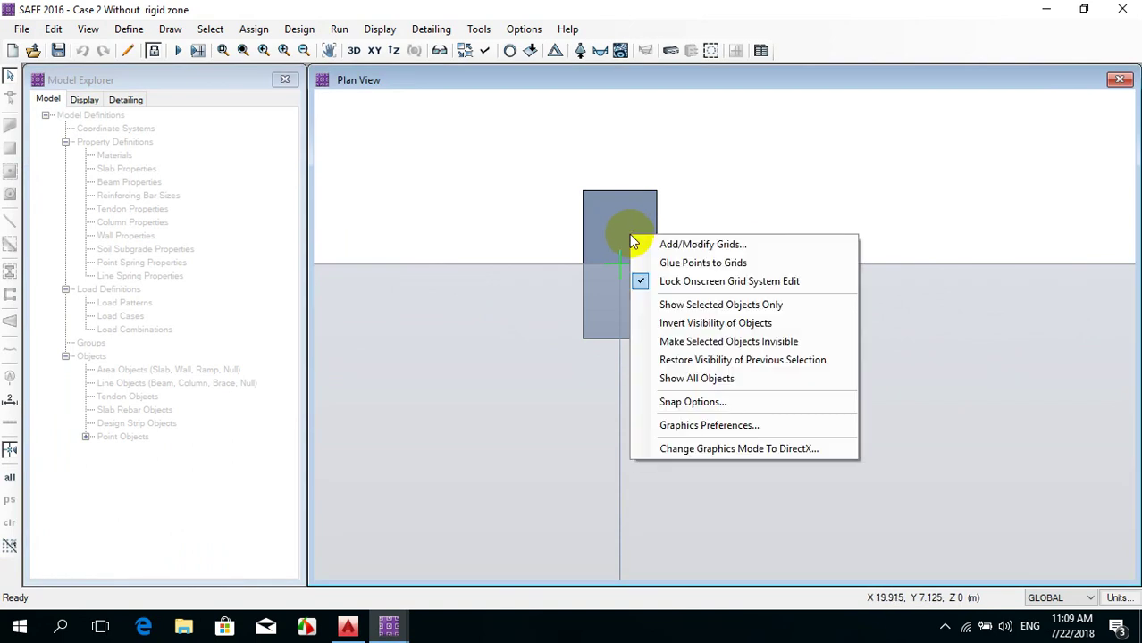
{"action": "left_click", "coordinate": [589, 249]}
{"action": "scroll", "coordinate": [639, 303], "scroll_direction": "down", "scroll_amount": 1}
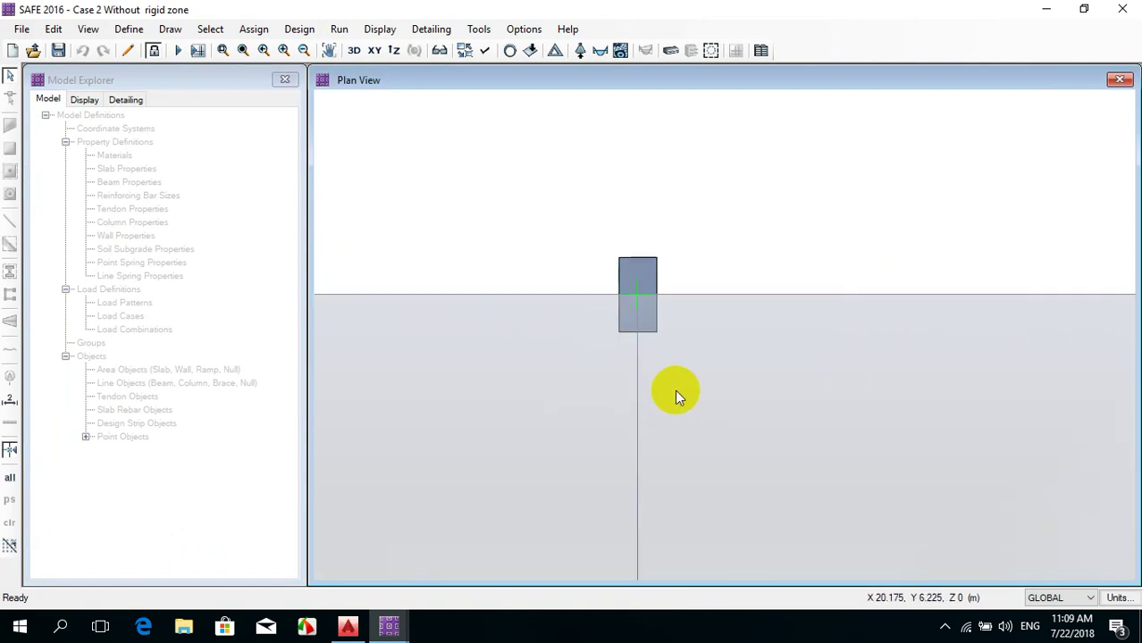
Check the beam lines and slab area between columns in the Case 2 plan by selecting them, and clear the selection
{"action": "left_click", "coordinate": [637, 403]}
{"action": "middle_click_drag", "start_coordinate": [602, 427], "coordinate": [671, 360]}
{"action": "scroll", "coordinate": [671, 360], "scroll_direction": "down", "scroll_amount": 1}
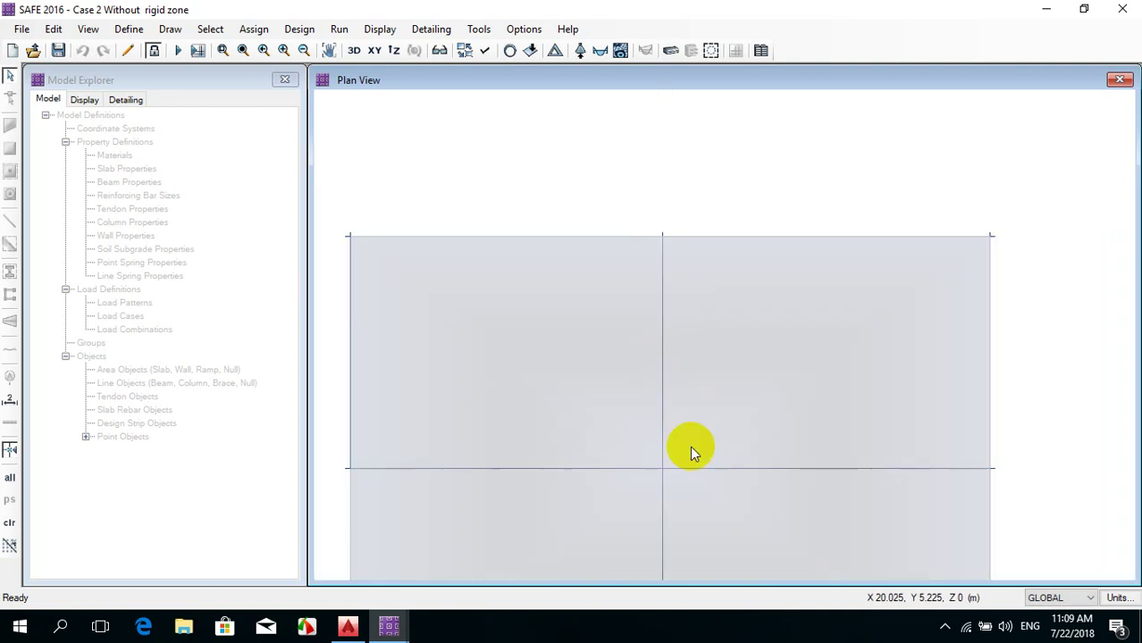
{"action": "left_click", "coordinate": [787, 469]}
{"action": "left_click", "coordinate": [591, 469]}
{"action": "left_click", "coordinate": [536, 468]}
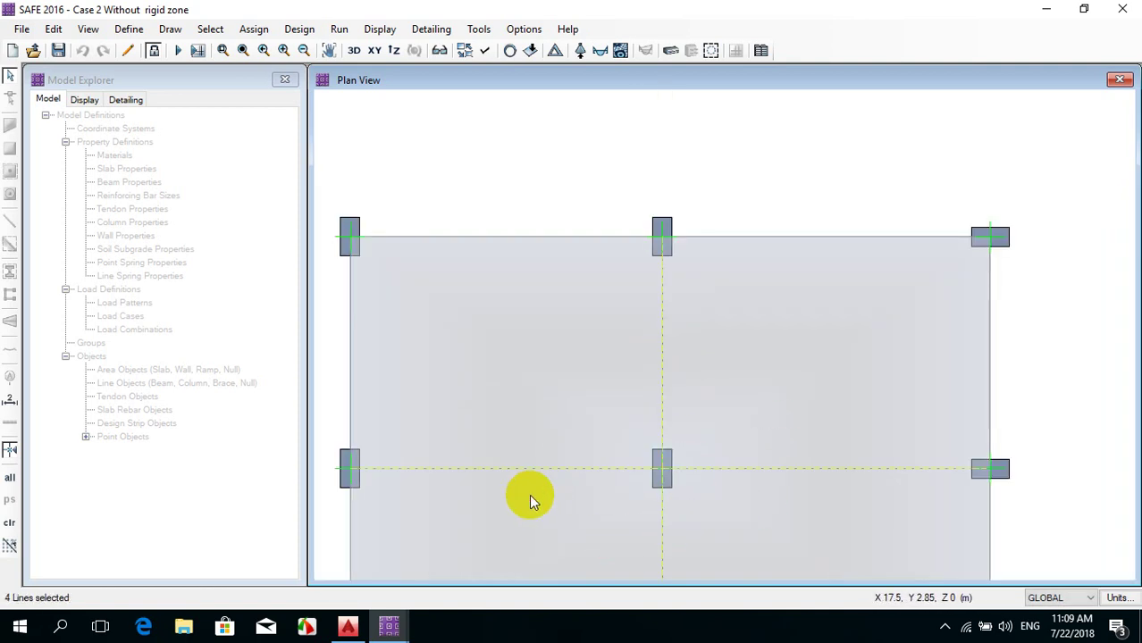
{"action": "left_click", "coordinate": [379, 339]}
{"action": "left_click", "coordinate": [433, 262]}
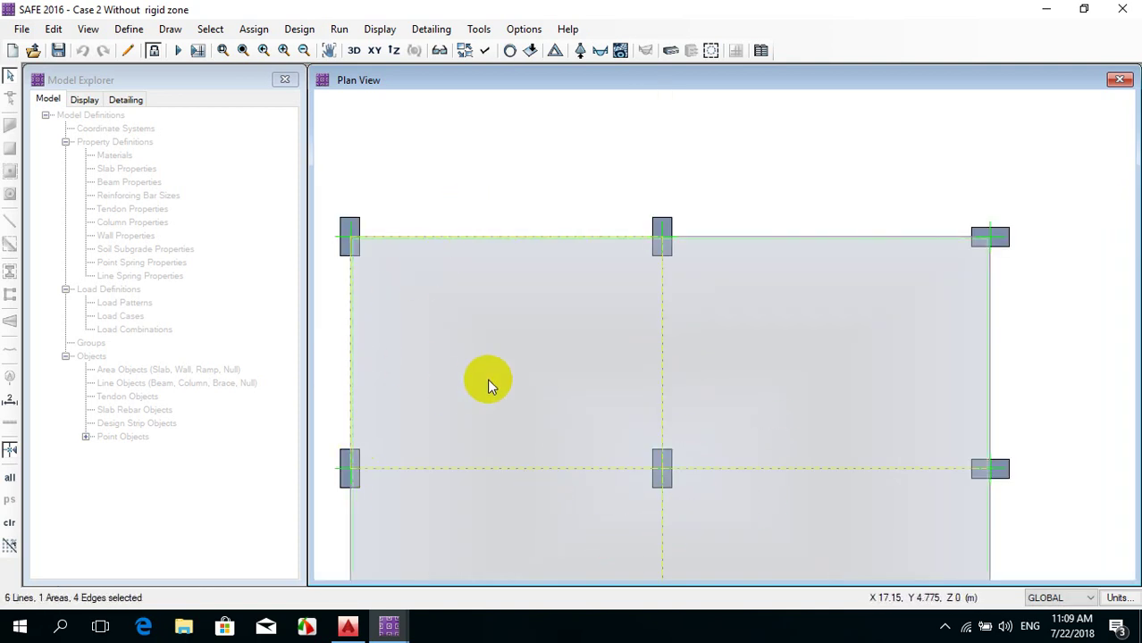
{"action": "key", "text": "ctrl+q"}
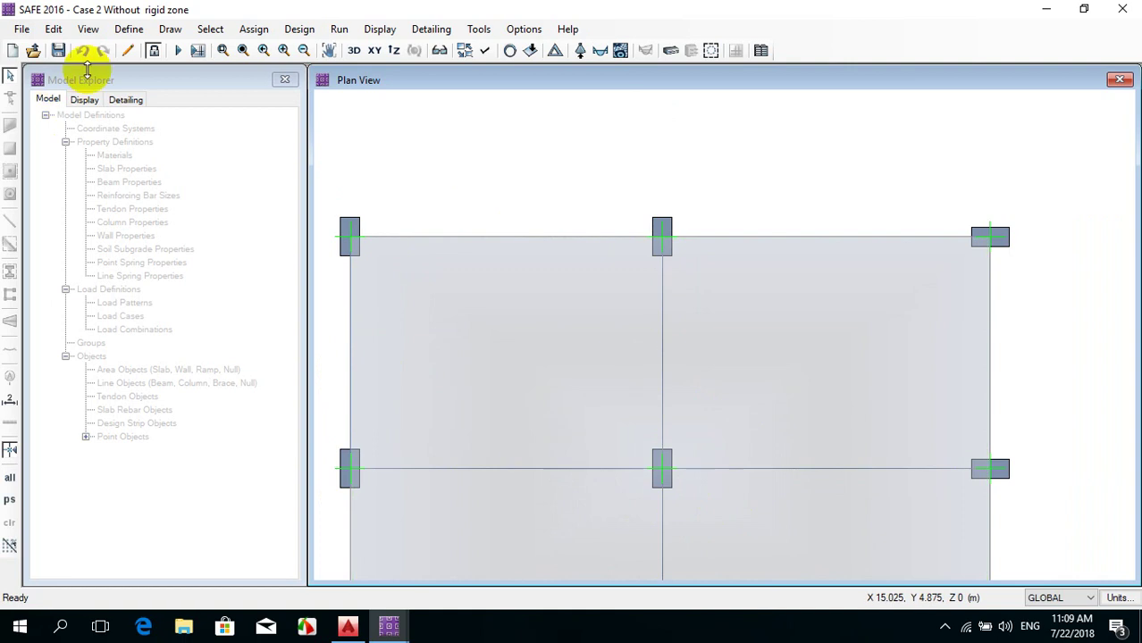
Review the property data of the C 30 mpa material in the Case 2 model and close it without changes
{"action": "left_click", "coordinate": [129, 29]}
{"action": "left_click", "coordinate": [143, 49]}
{"action": "left_click", "coordinate": [447, 249]}
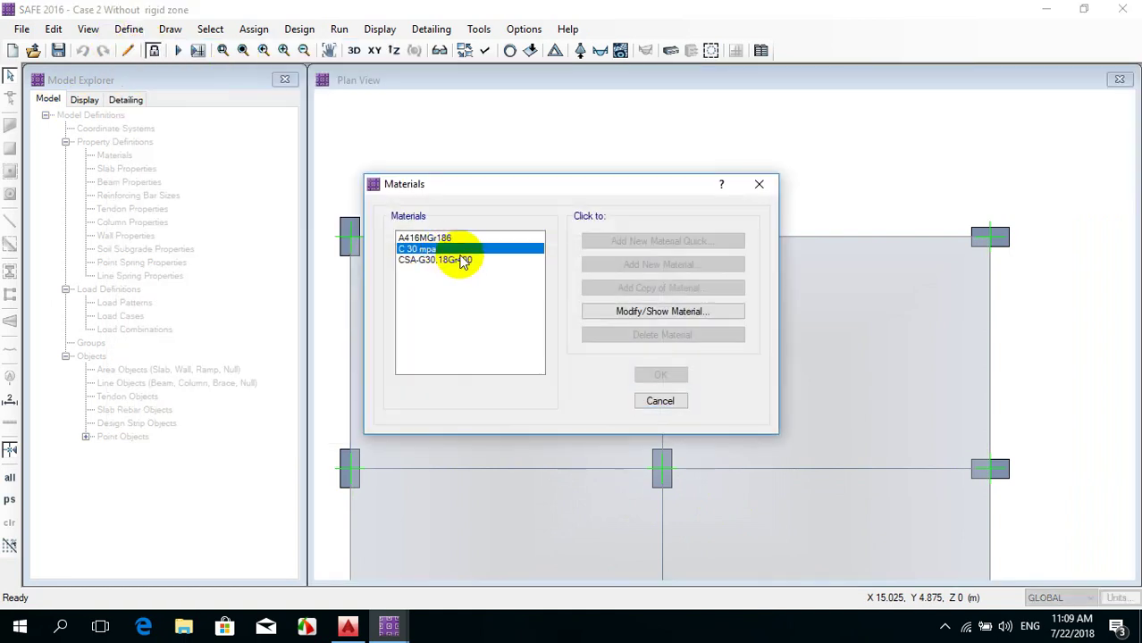
{"action": "left_click", "coordinate": [637, 311]}
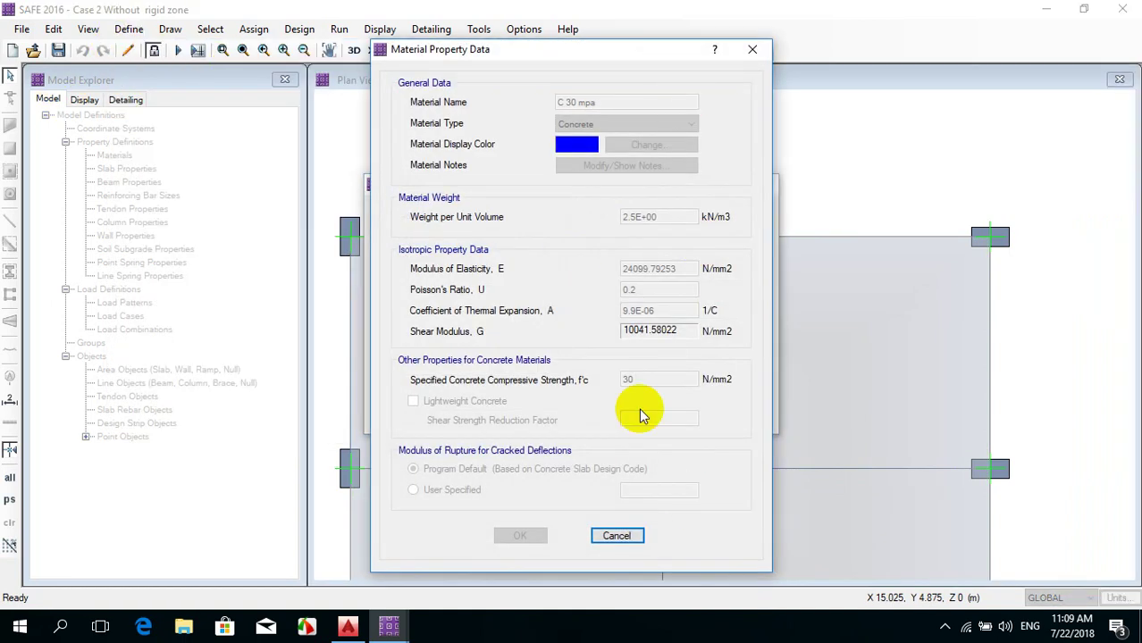
{"action": "key", "text": "Escape"}
{"action": "key", "text": "Escape"}
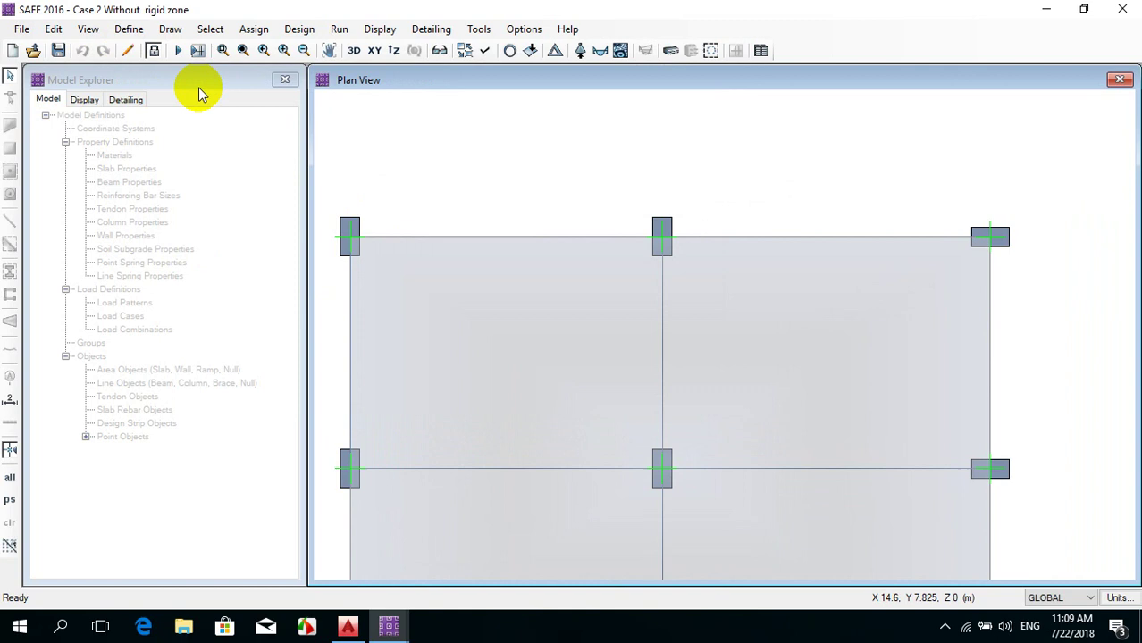
Review the S 12 cm slab property in the Case 2 model and close it without changes
{"action": "left_click", "coordinate": [129, 29]}
{"action": "left_click", "coordinate": [179, 72]}
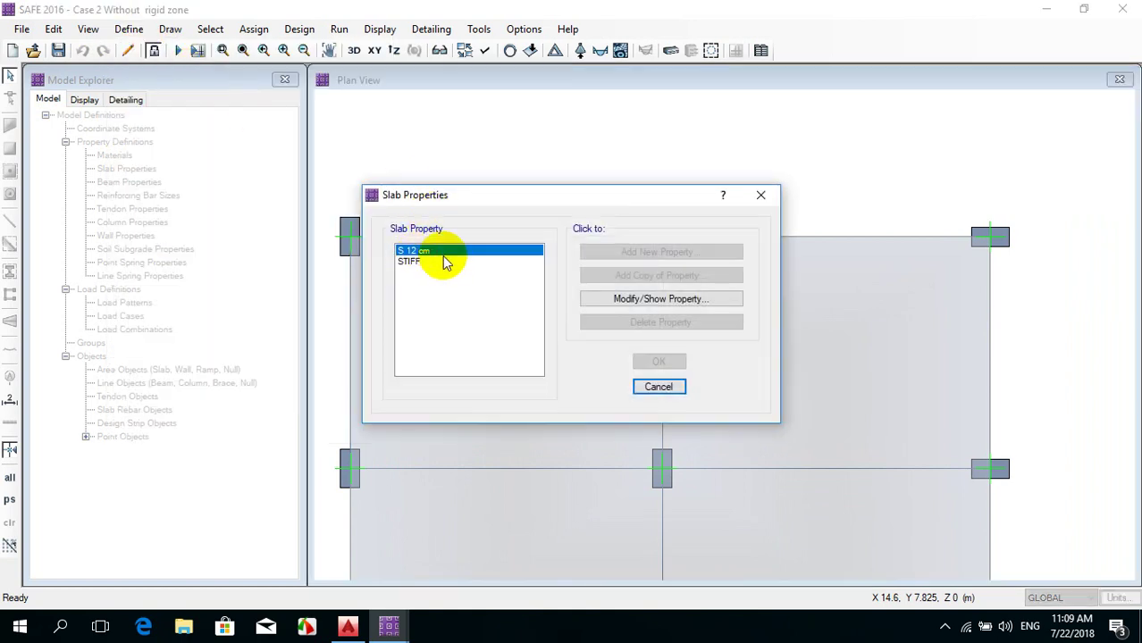
{"action": "left_click", "coordinate": [676, 299]}
{"action": "key", "text": "Escape"}
{"action": "key", "text": "Escape"}
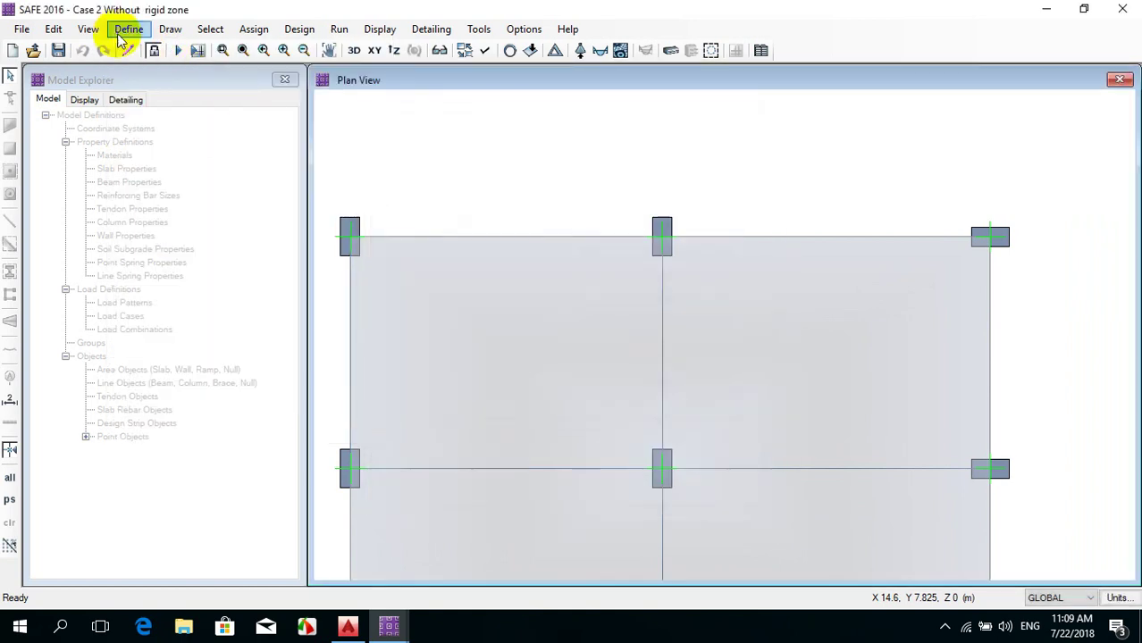
Check the defined beam properties in the Case 2 model and close the list without changes
{"action": "left_click", "coordinate": [129, 29]}
{"action": "left_click", "coordinate": [175, 91]}
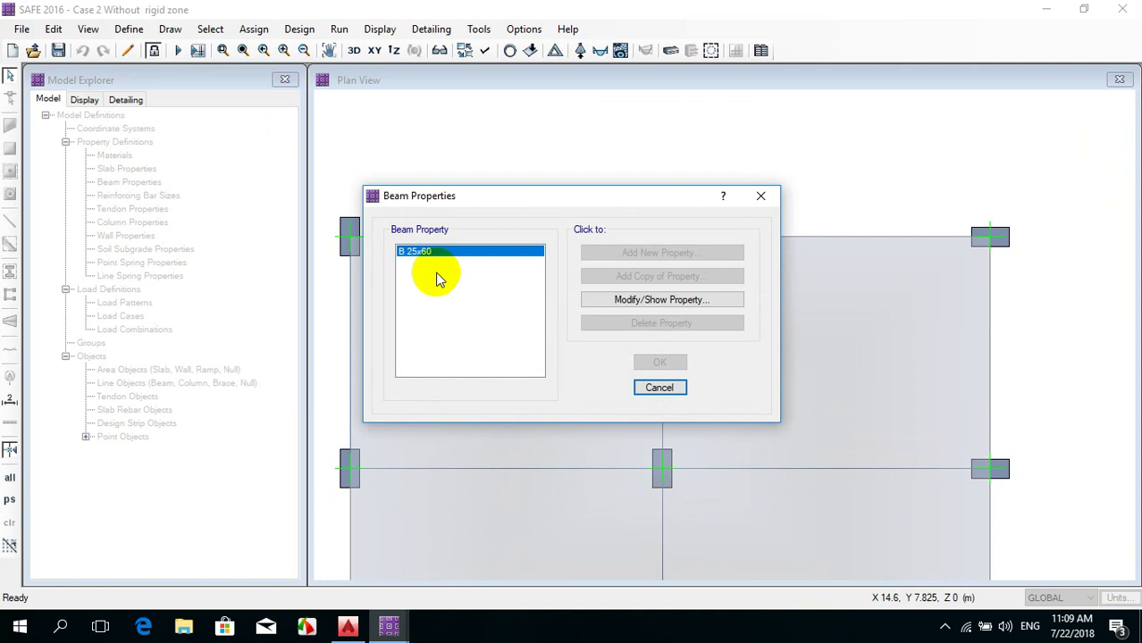
{"action": "key", "text": "Escape"}
Review the C 30*60 column property in the Case 2 model and close the column definitions without changes
{"action": "left_click", "coordinate": [128, 29]}
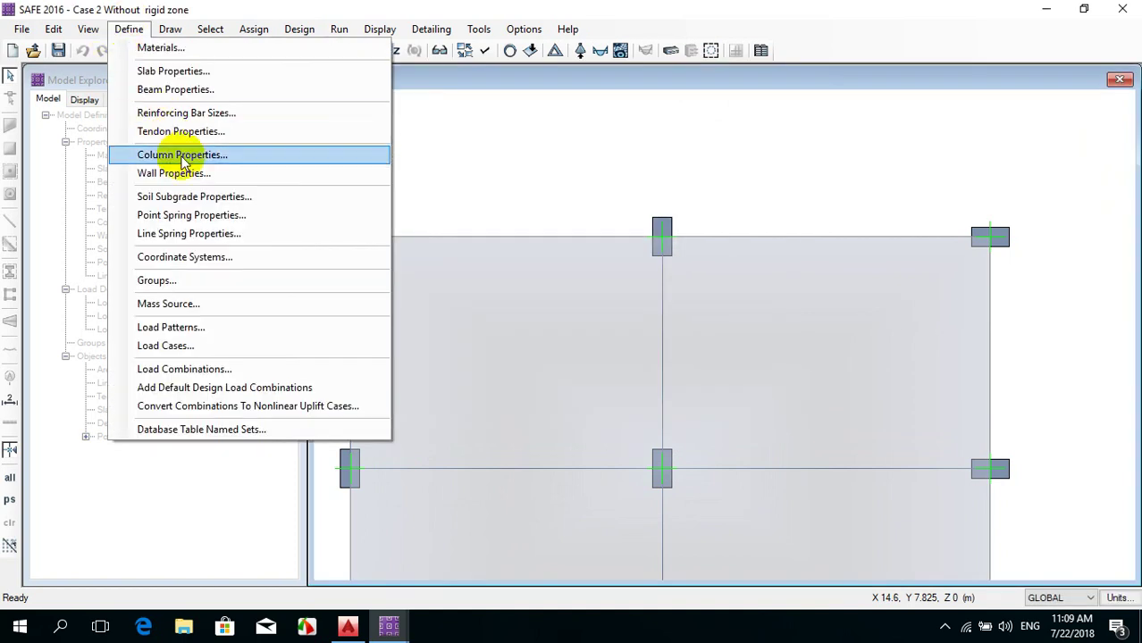
{"action": "left_click", "coordinate": [173, 176]}
{"action": "key", "text": "Escape"}
{"action": "left_click", "coordinate": [128, 28]}
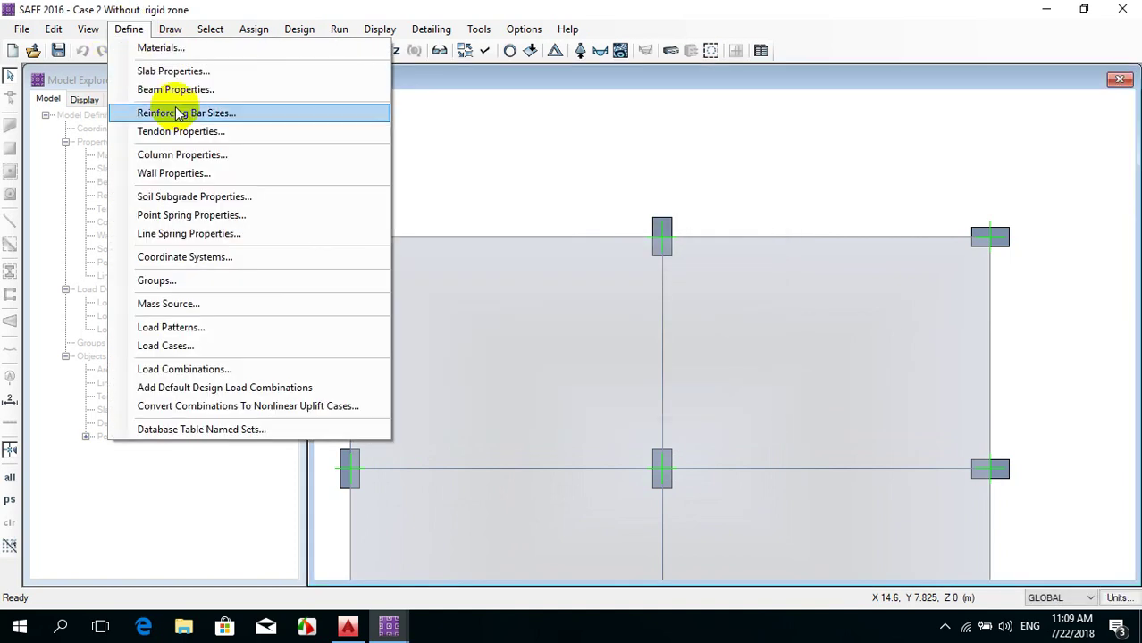
{"action": "left_click", "coordinate": [182, 156]}
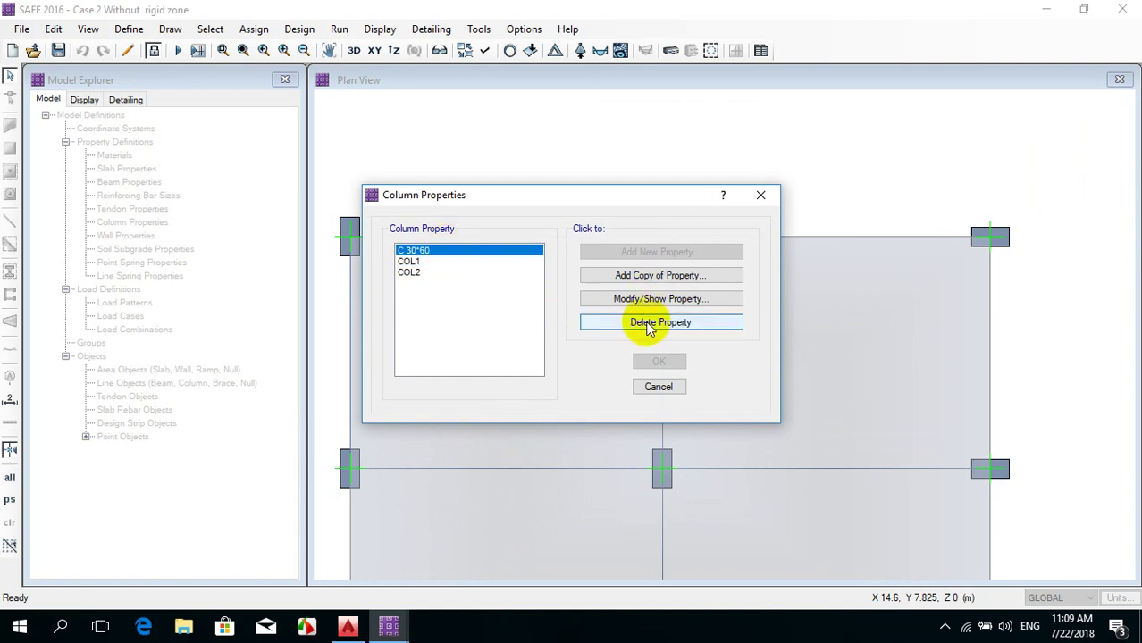
{"action": "left_click", "coordinate": [613, 299]}
{"action": "key", "text": "Escape"}
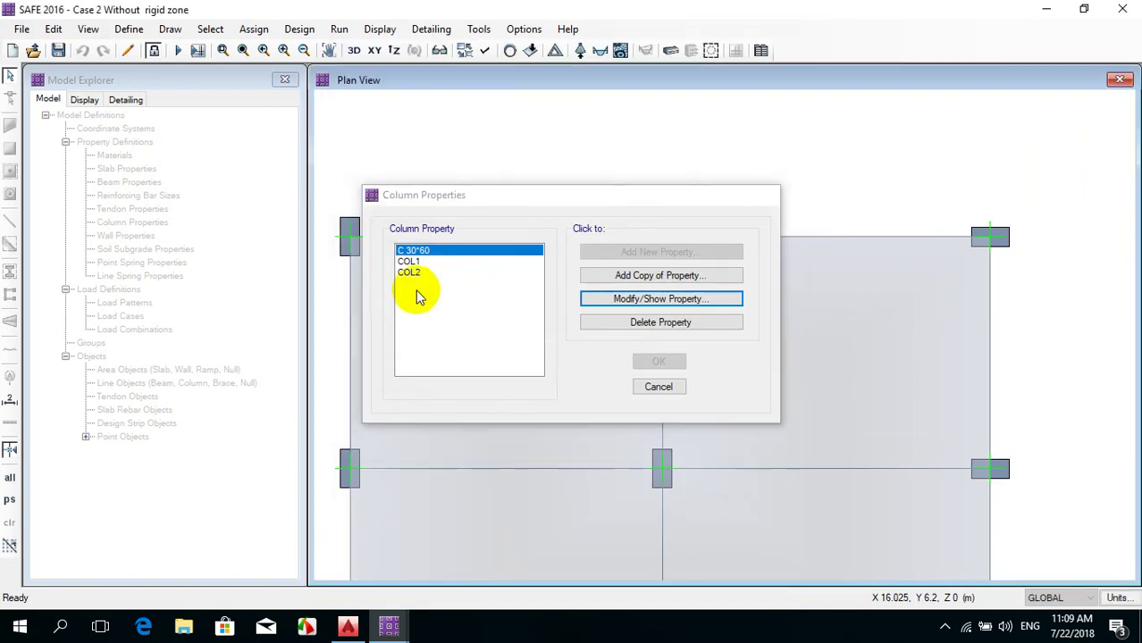
{"action": "key", "text": "Escape"}
Return to the Case 1 With rigid zone model and close its Model Explorer to enlarge the plan view
{"action": "scroll", "coordinate": [447, 298], "scroll_direction": "down", "scroll_amount": 3}
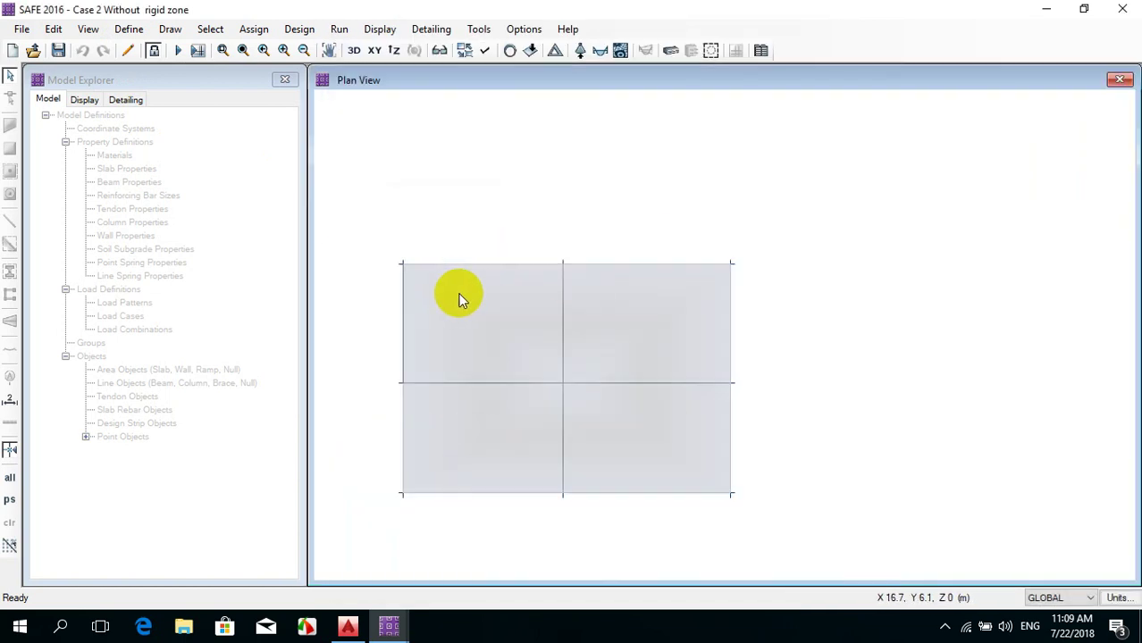
{"action": "middle_click_drag", "start_coordinate": [508, 415], "coordinate": [579, 449]}
{"action": "left_click", "coordinate": [389, 628]}
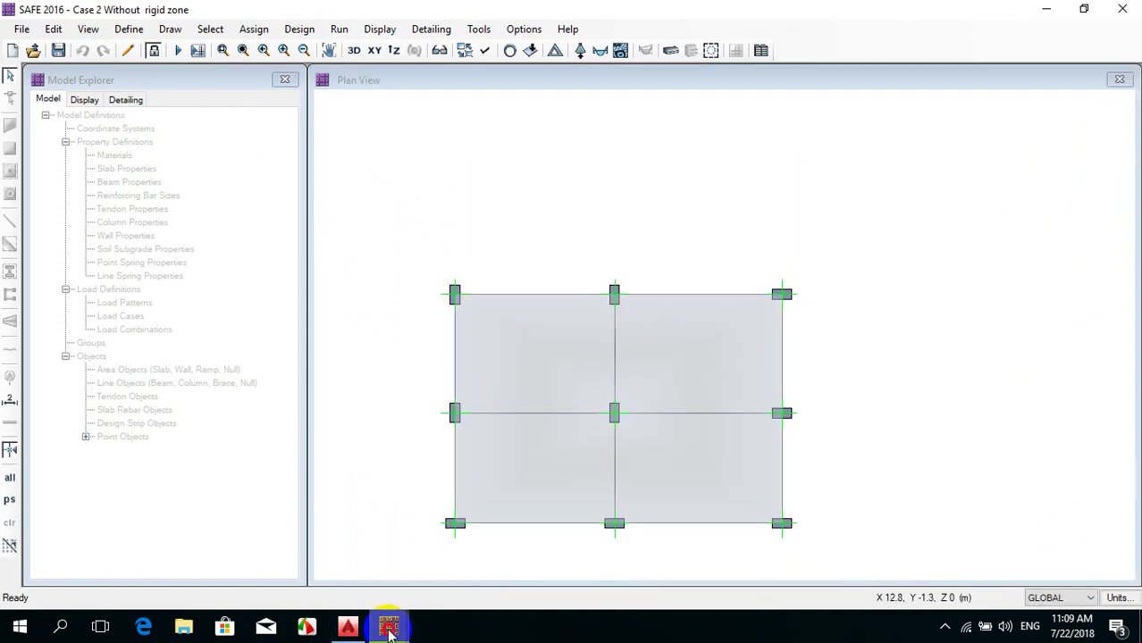
{"action": "left_click", "coordinate": [215, 547]}
{"action": "scroll", "coordinate": [555, 275], "scroll_direction": "down", "scroll_amount": 3}
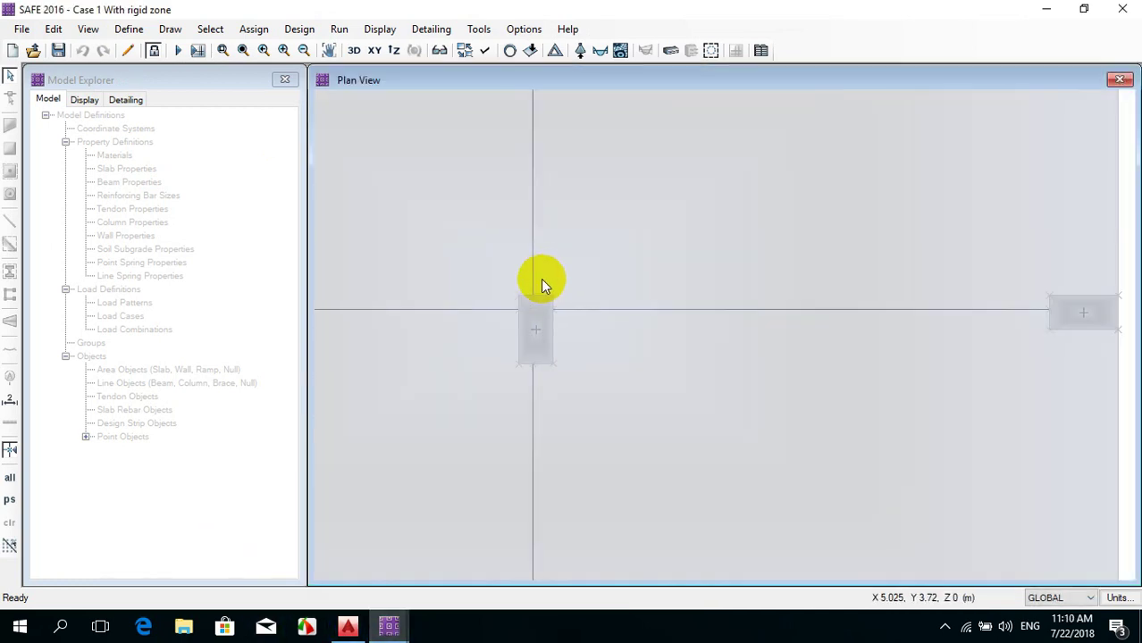
{"action": "left_click", "coordinate": [285, 79]}
{"action": "middle_click_drag", "start_coordinate": [455, 309], "coordinate": [548, 322]}
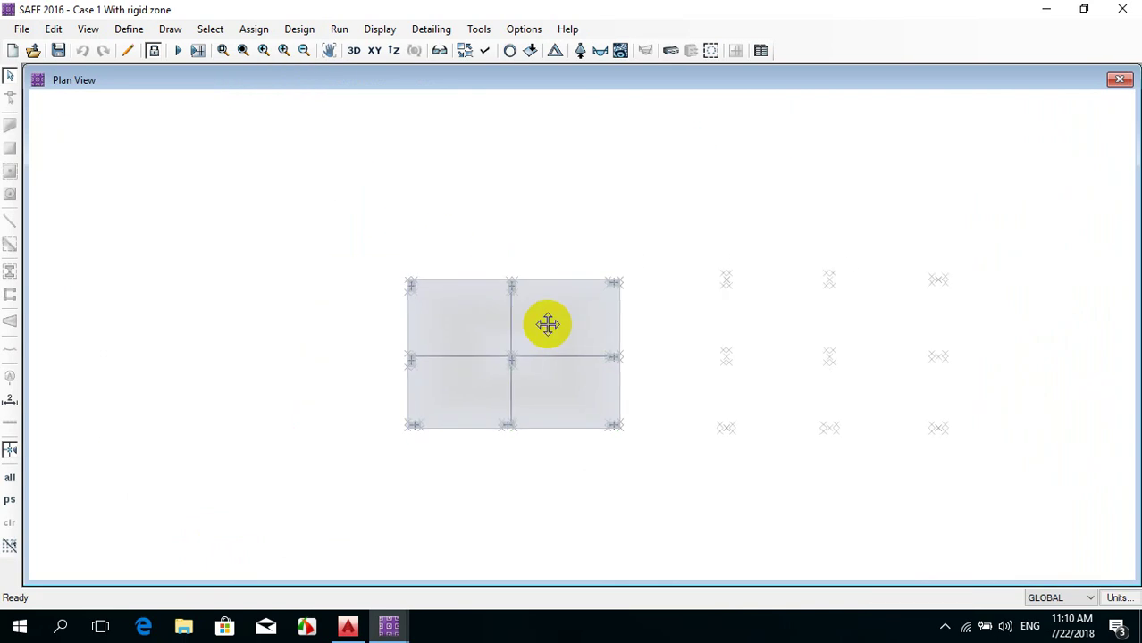
{"action": "scroll", "coordinate": [532, 332], "scroll_direction": "up", "scroll_amount": 1}
{"action": "scroll", "coordinate": [549, 322], "scroll_direction": "up", "scroll_amount": 1}
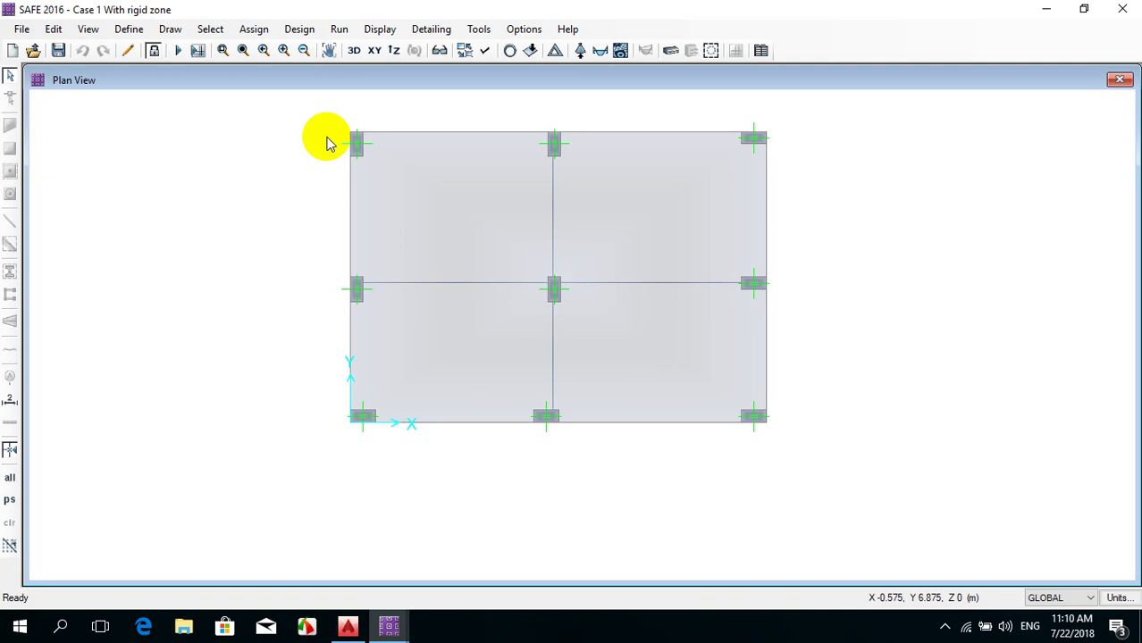
{"action": "left_click", "coordinate": [597, 50]}
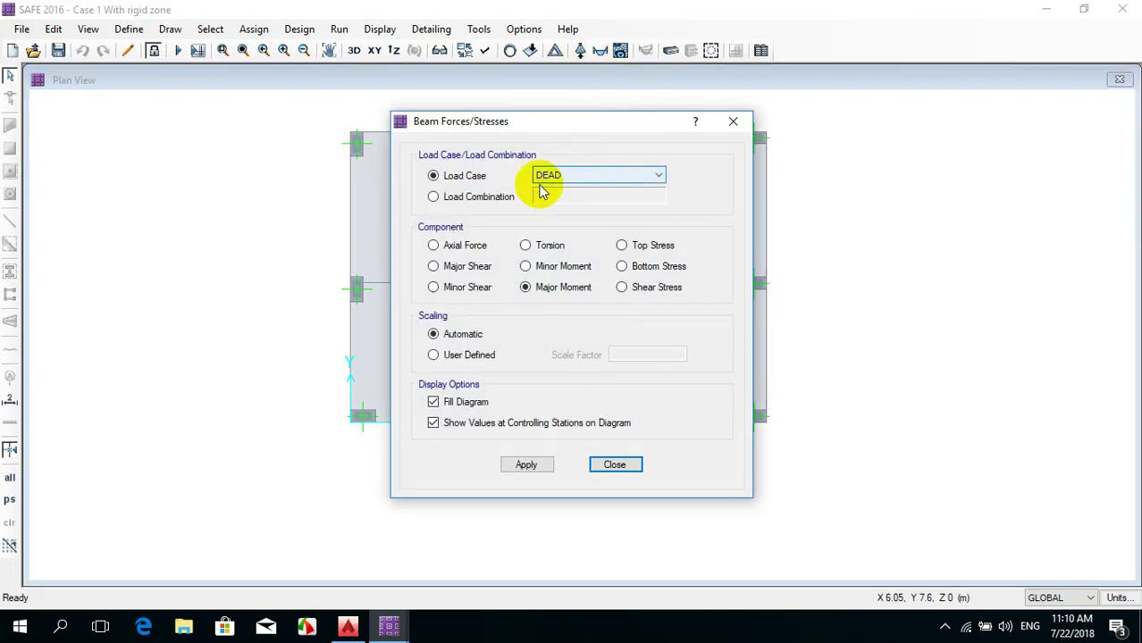
{"action": "left_click", "coordinate": [478, 197]}
{"action": "left_click", "coordinate": [556, 196]}
{"action": "left_click", "coordinate": [563, 206]}
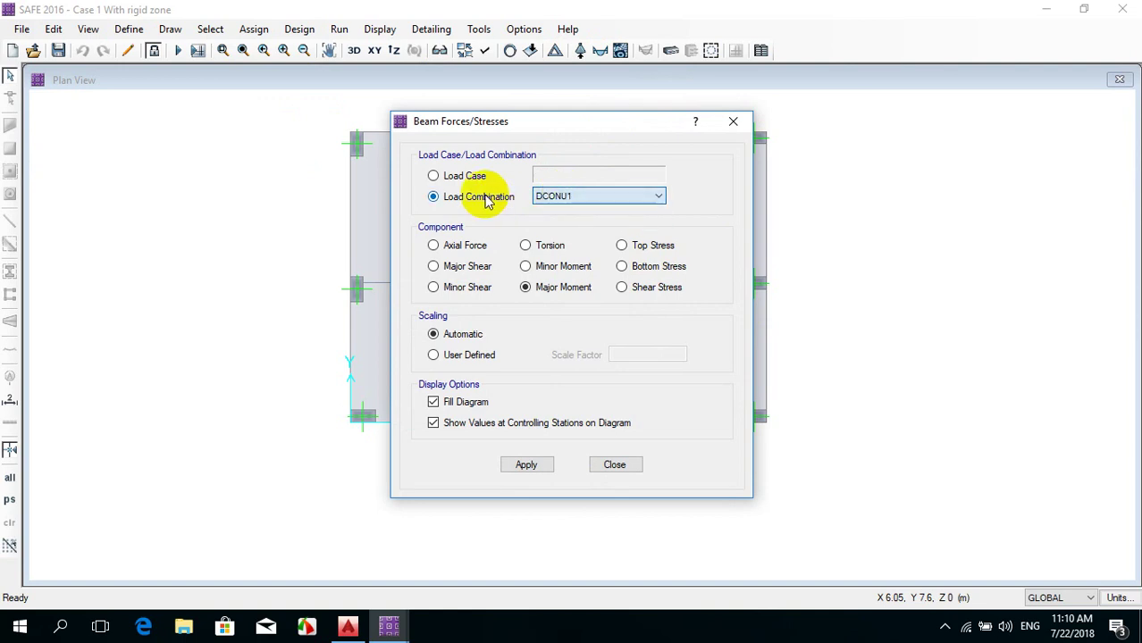
{"action": "left_click", "coordinate": [482, 176]}
{"action": "key", "text": "Escape"}
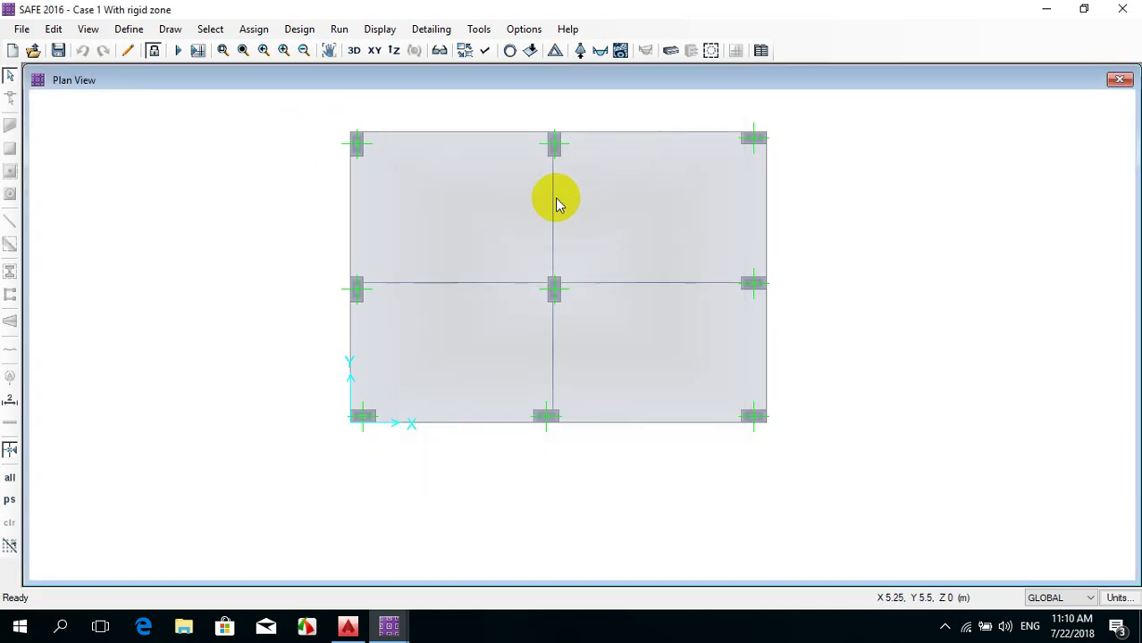
Review the assignments and uniform DEAD load of the upper-left slab panel in the Case 1 model, then close its information unchanged
{"action": "right_click", "coordinate": [487, 203]}
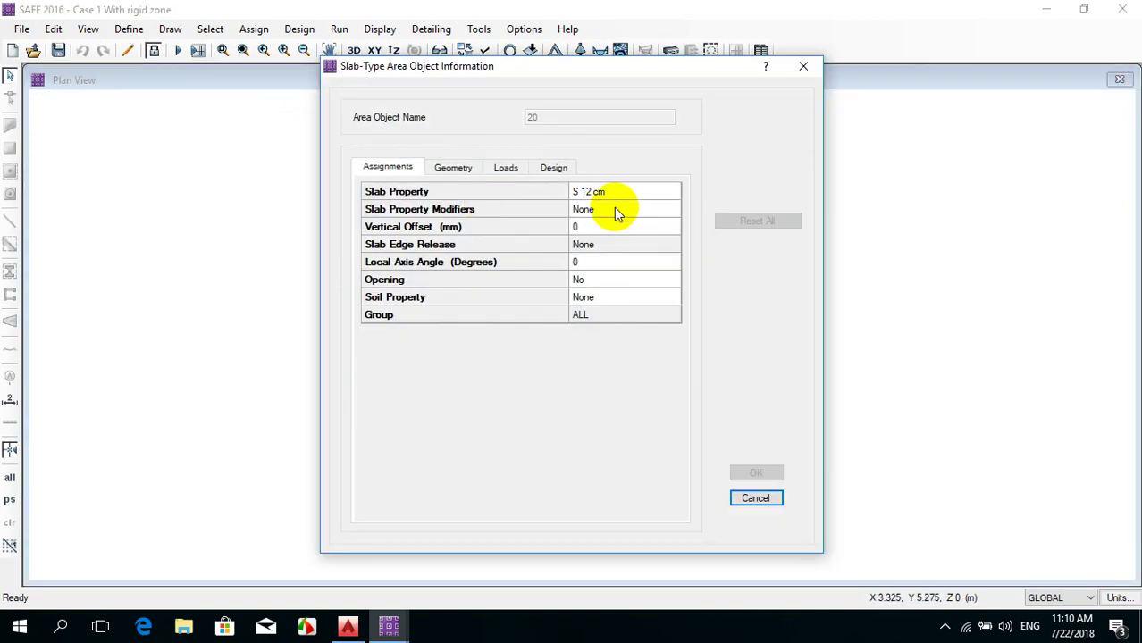
{"action": "left_click", "coordinate": [506, 167]}
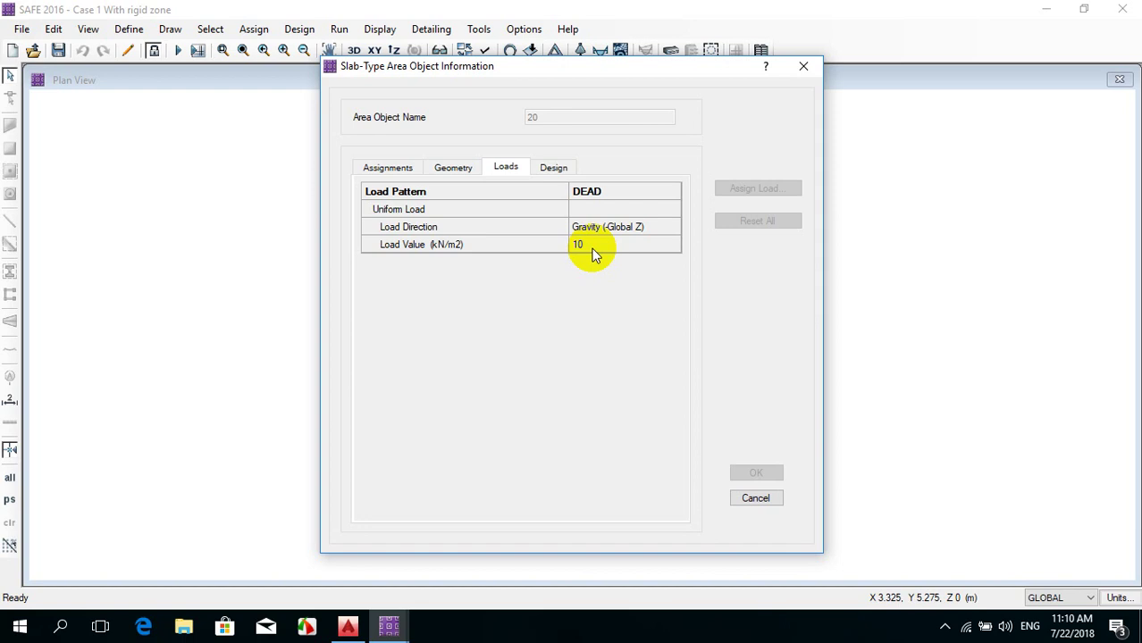
{"action": "key", "text": "Escape"}
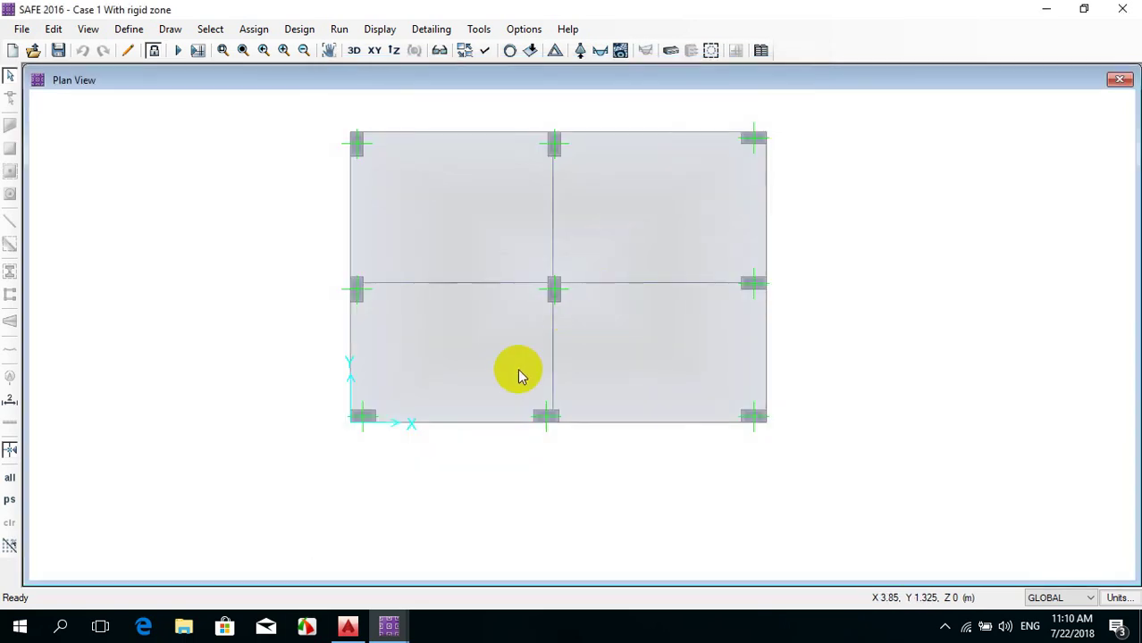
Switch to the Case 2 Without rigid zone model and check the DEAD load on its slab without changes
{"action": "left_click", "coordinate": [393, 629]}
{"action": "left_click", "coordinate": [311, 556]}
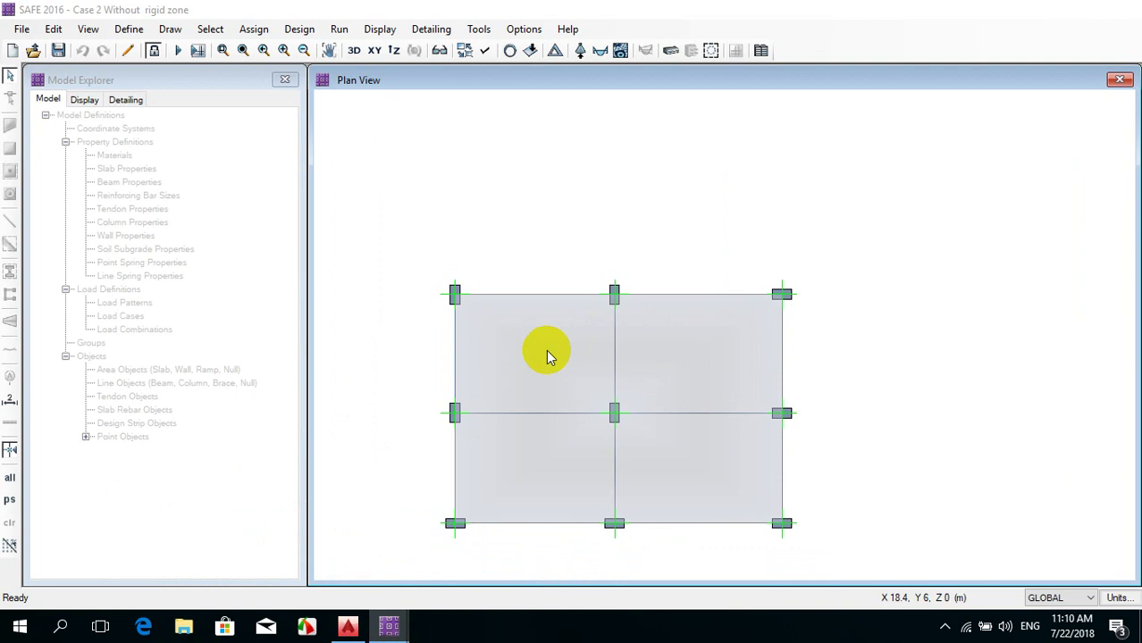
{"action": "right_click", "coordinate": [548, 328]}
{"action": "left_click", "coordinate": [506, 168]}
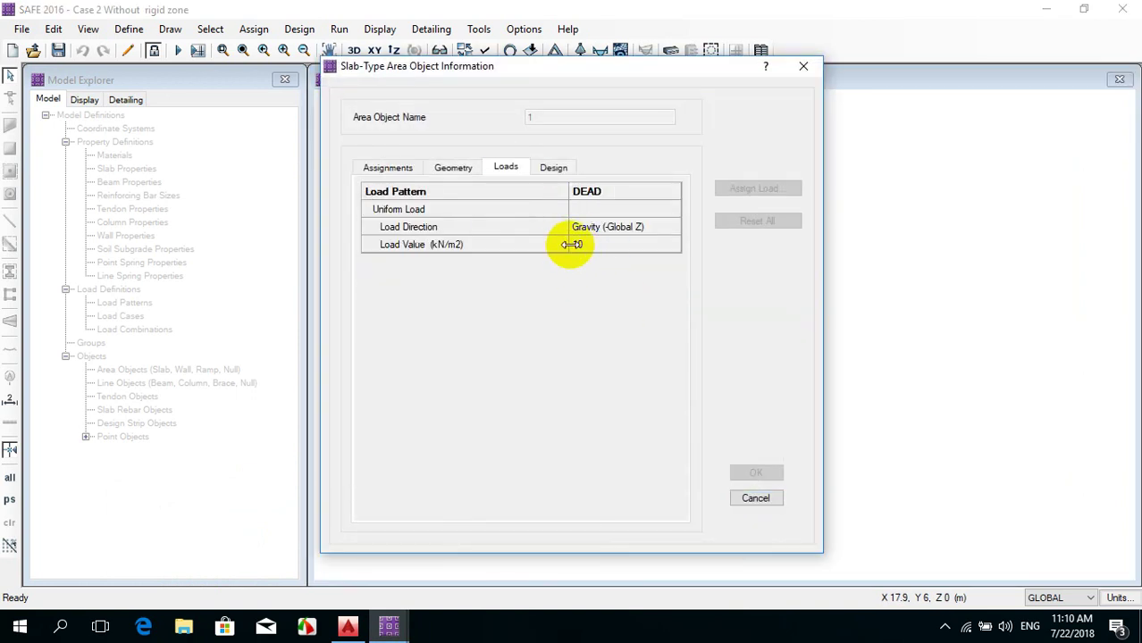
{"action": "key", "text": "Escape"}
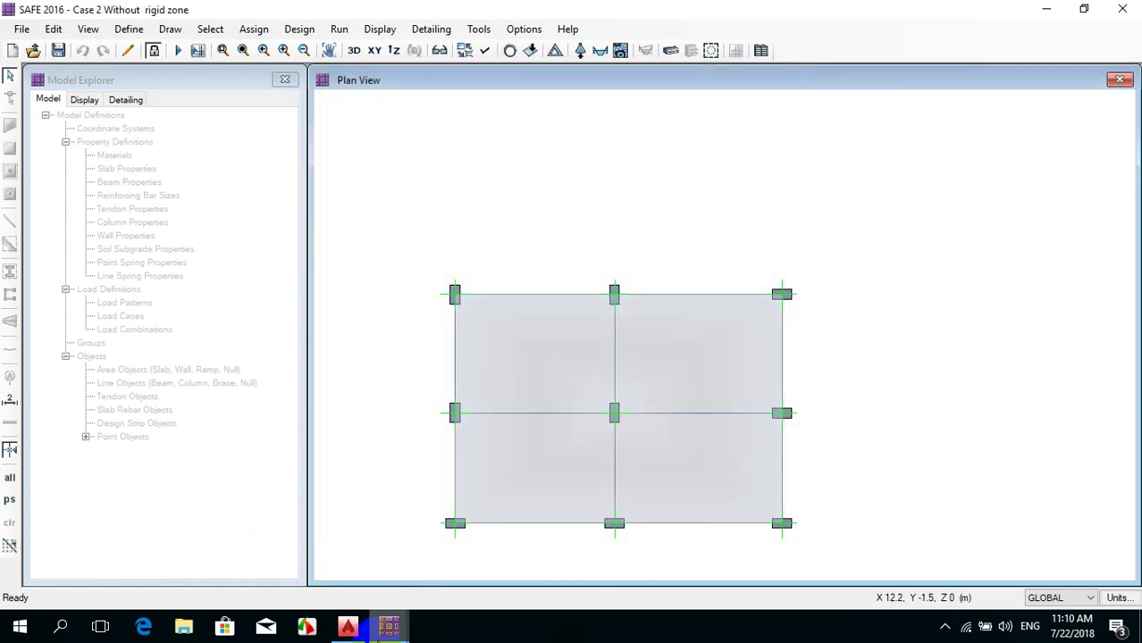
Return to the Case 1 With rigid zone model and display the filled beam Major Moment diagram for DEAD with values at controlling stations
{"action": "left_click", "coordinate": [207, 559]}
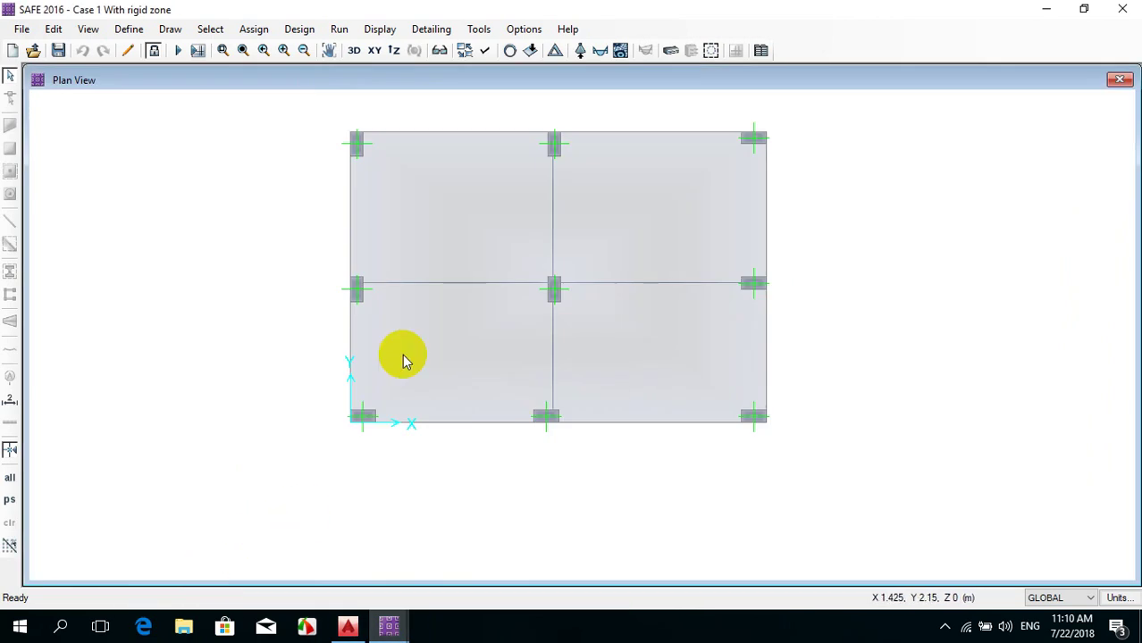
{"action": "middle_click_drag", "start_coordinate": [483, 190], "coordinate": [445, 338]}
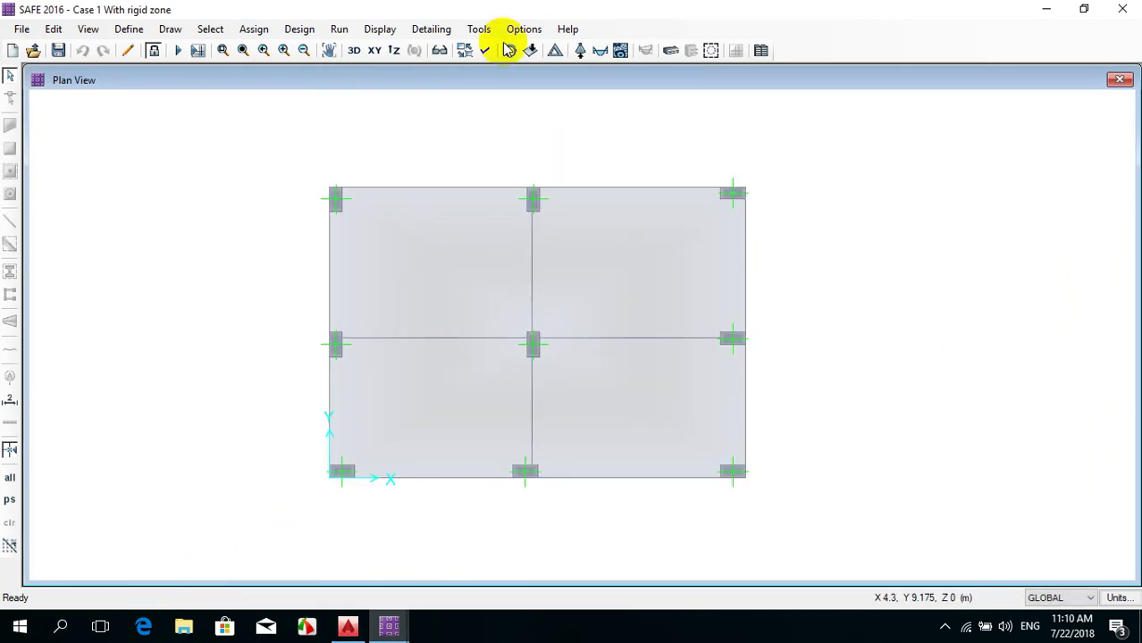
{"action": "left_click", "coordinate": [600, 50]}
{"action": "left_click", "coordinate": [545, 177]}
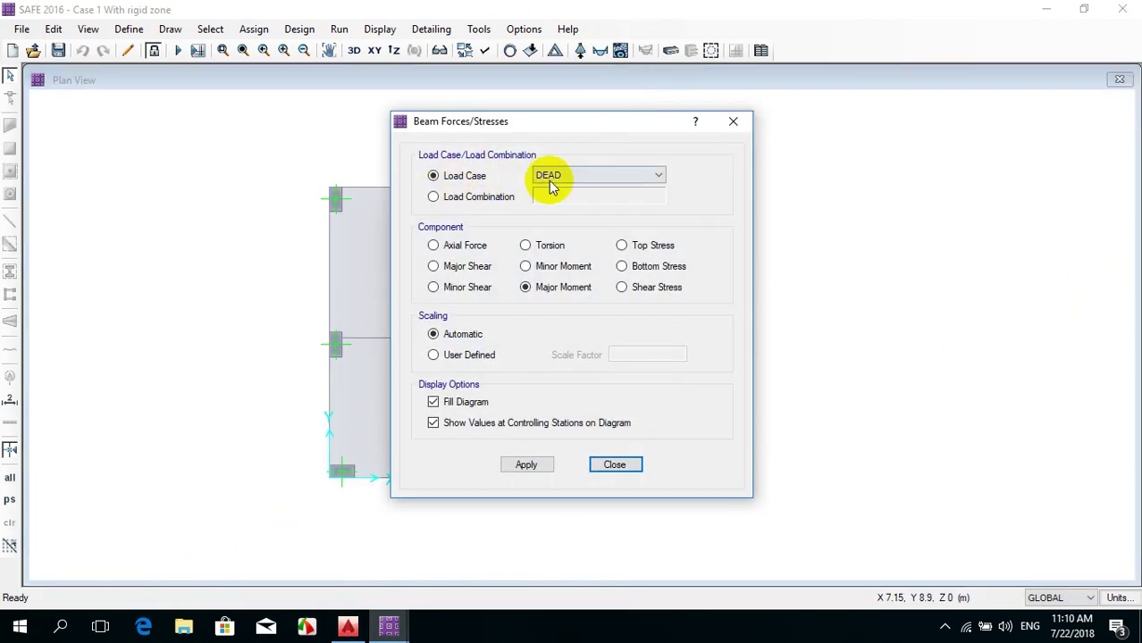
{"action": "left_click", "coordinate": [550, 288]}
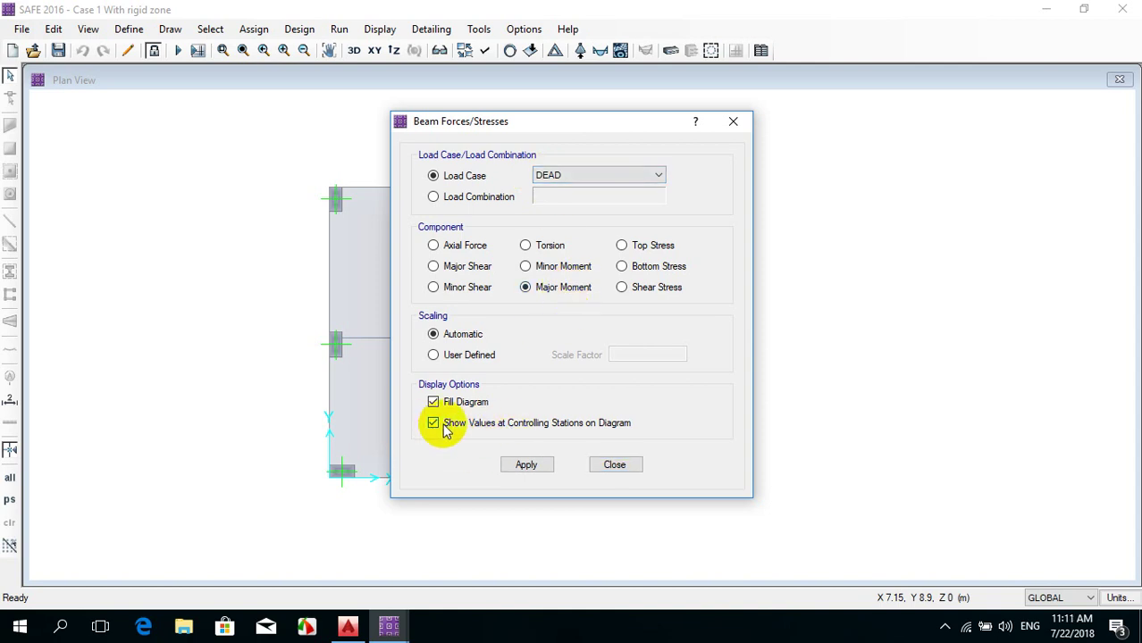
{"action": "left_click", "coordinate": [533, 466]}
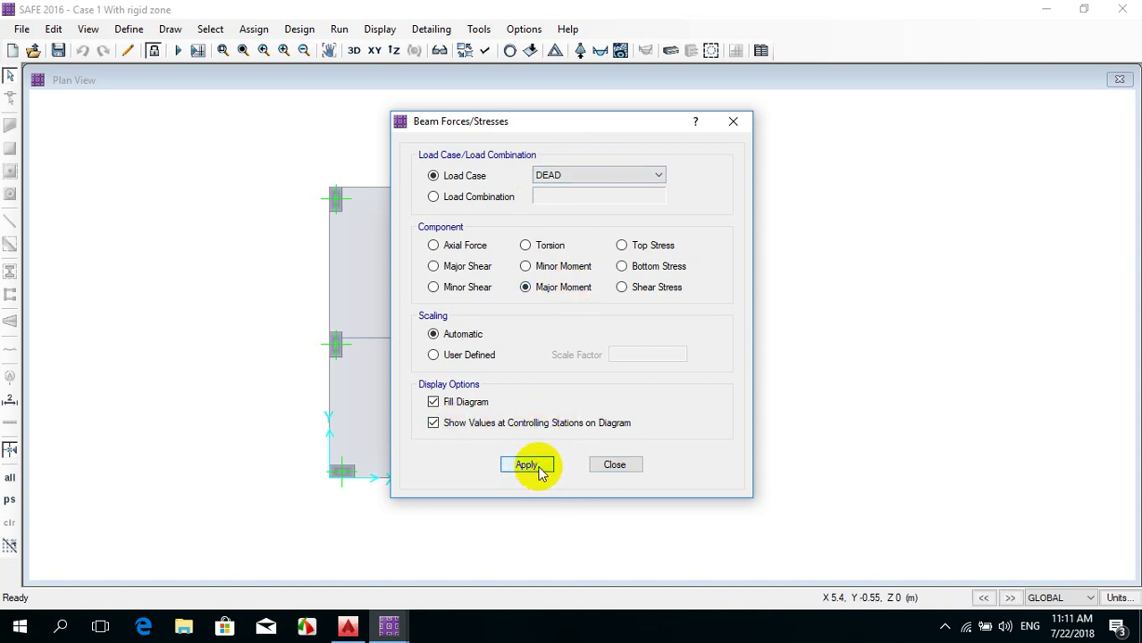
{"action": "left_click", "coordinate": [611, 470]}
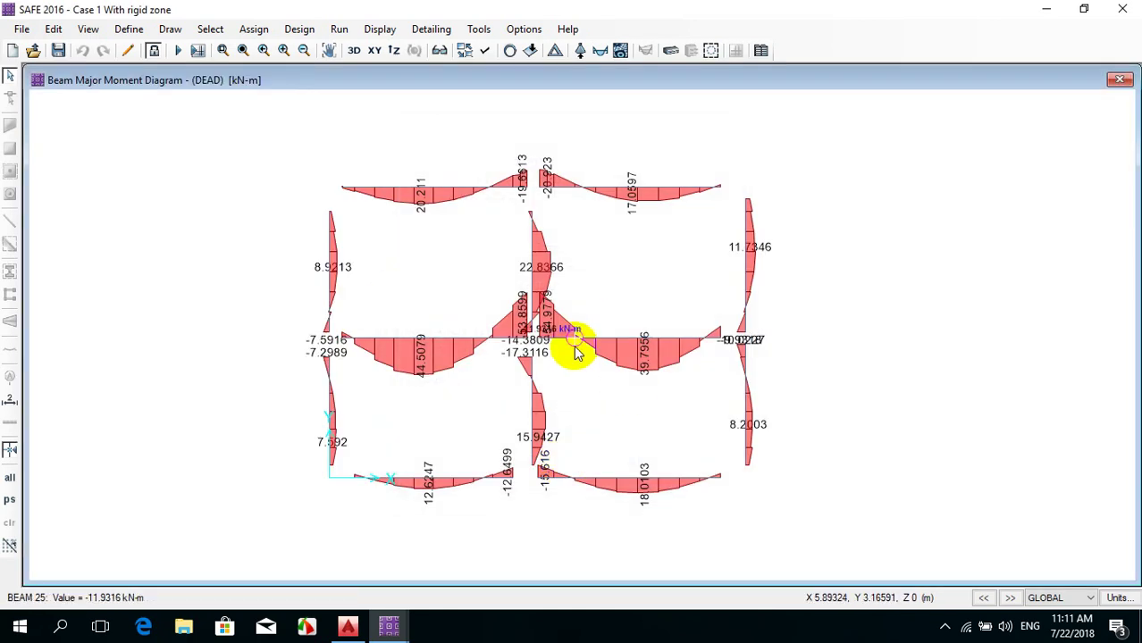
Display the beam Major Moment diagram for the DEAD load case in the Case 2 Without rigid zone model
{"action": "left_click", "coordinate": [390, 623]}
{"action": "left_click", "coordinate": [403, 585]}
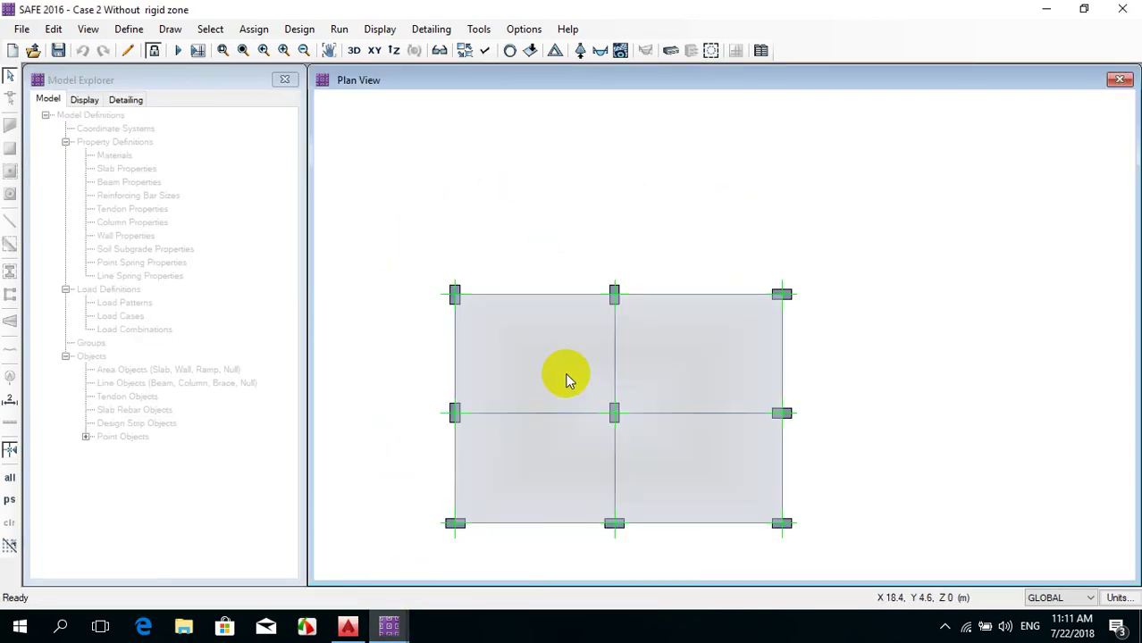
{"action": "left_click", "coordinate": [620, 51]}
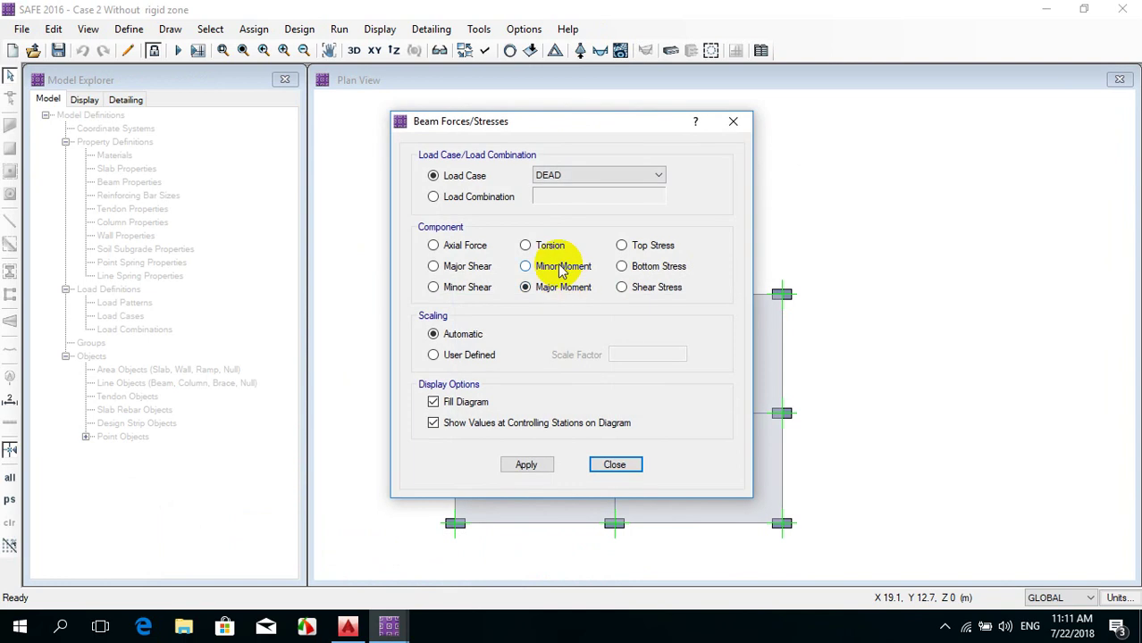
{"action": "left_click", "coordinate": [527, 465]}
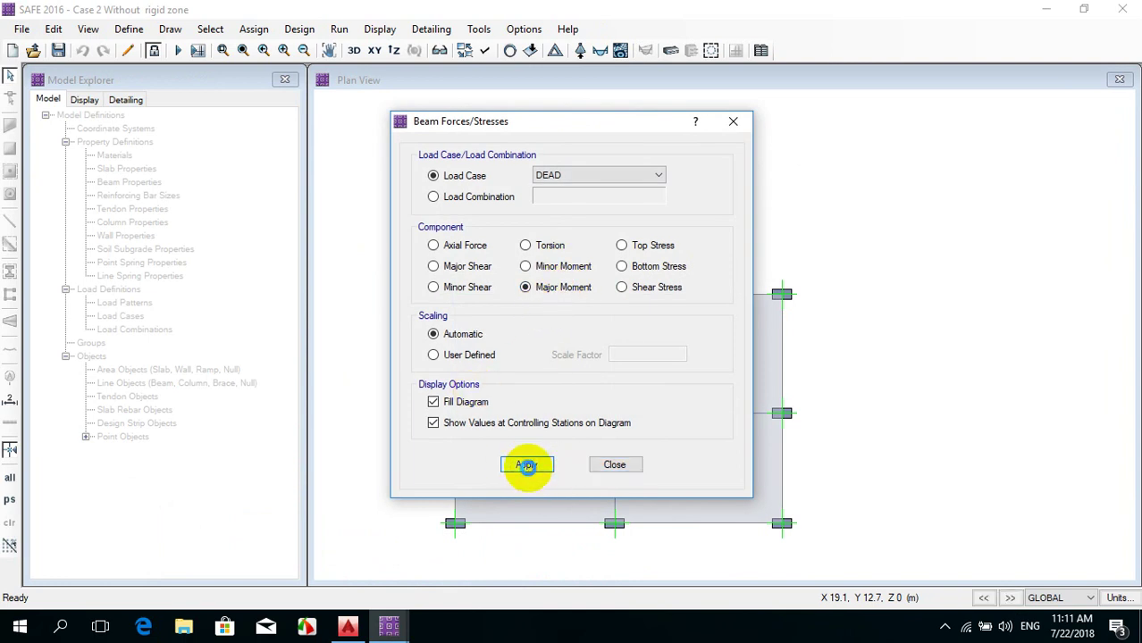
{"action": "left_click", "coordinate": [617, 464]}
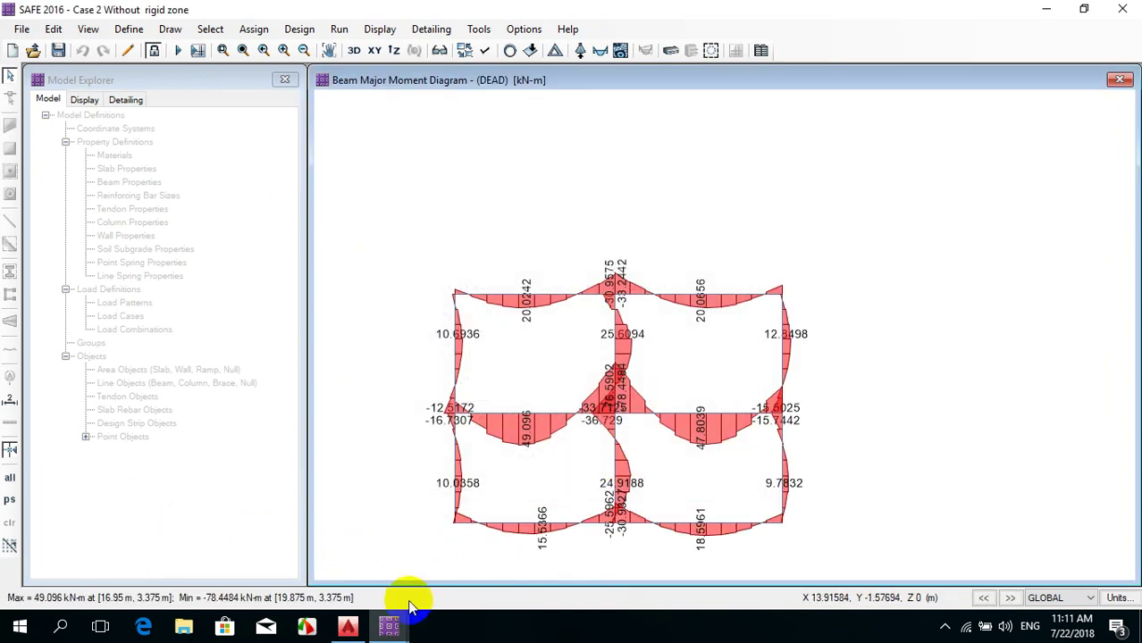
Examine the Case 1 beam moments at the faces of the central column up close
{"action": "mouse_move", "coordinate": [388, 626]}
{"action": "left_click", "coordinate": [235, 537]}
{"action": "scroll", "coordinate": [528, 321], "scroll_direction": "up", "scroll_amount": 5}
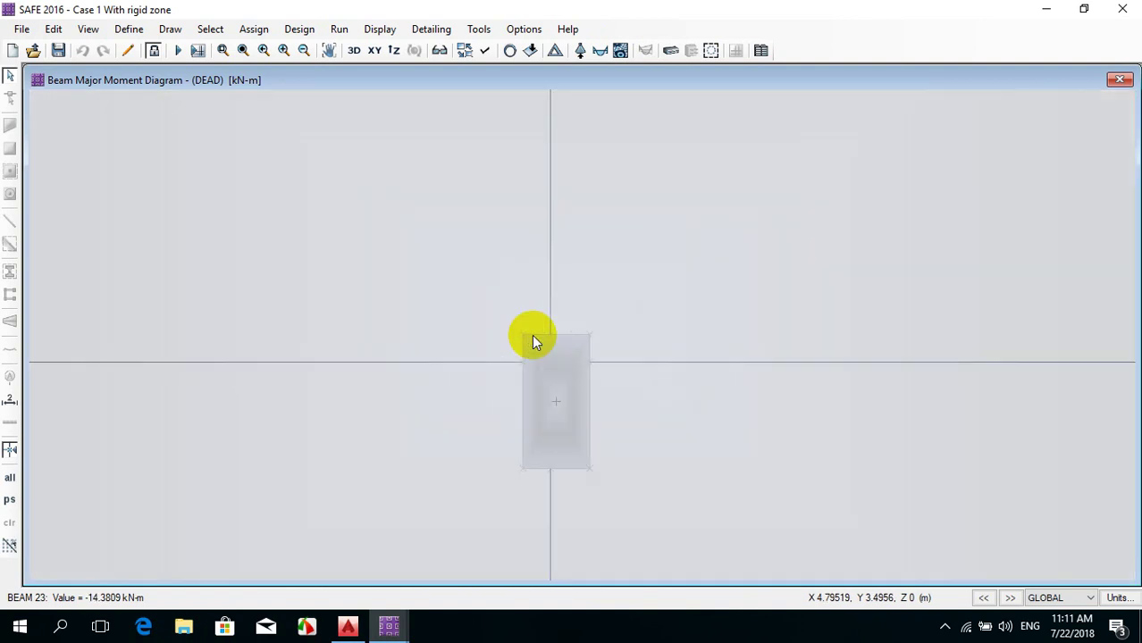
{"action": "left_click", "coordinate": [524, 350]}
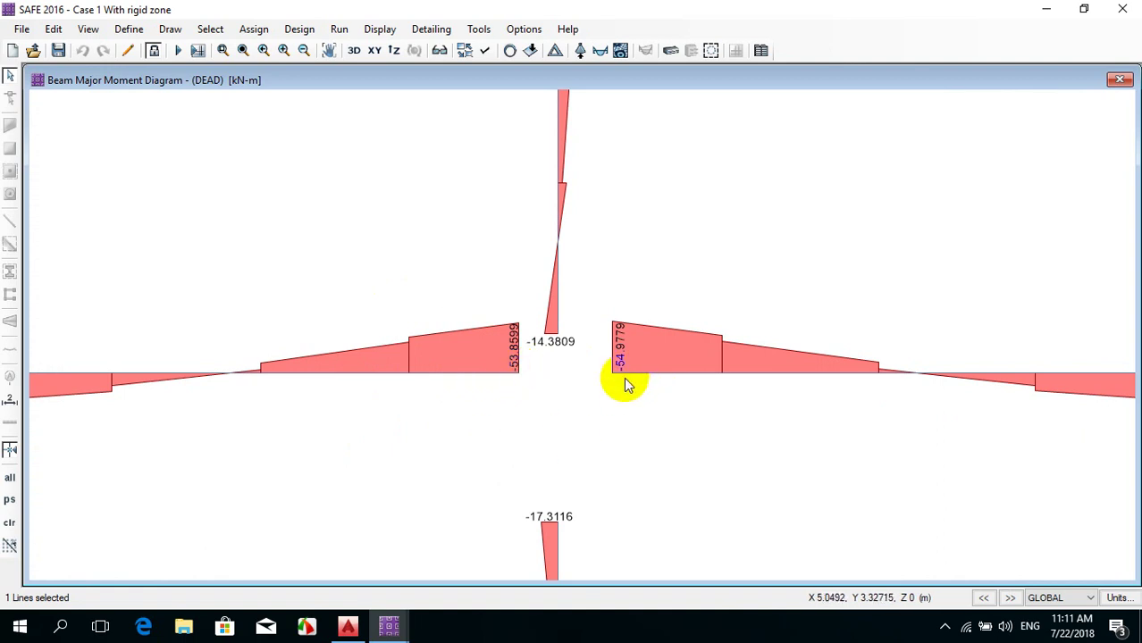
Examine the Case 2 beam moments at the central column up close for comparison
{"action": "left_click", "coordinate": [387, 625]}
{"action": "left_click", "coordinate": [413, 581]}
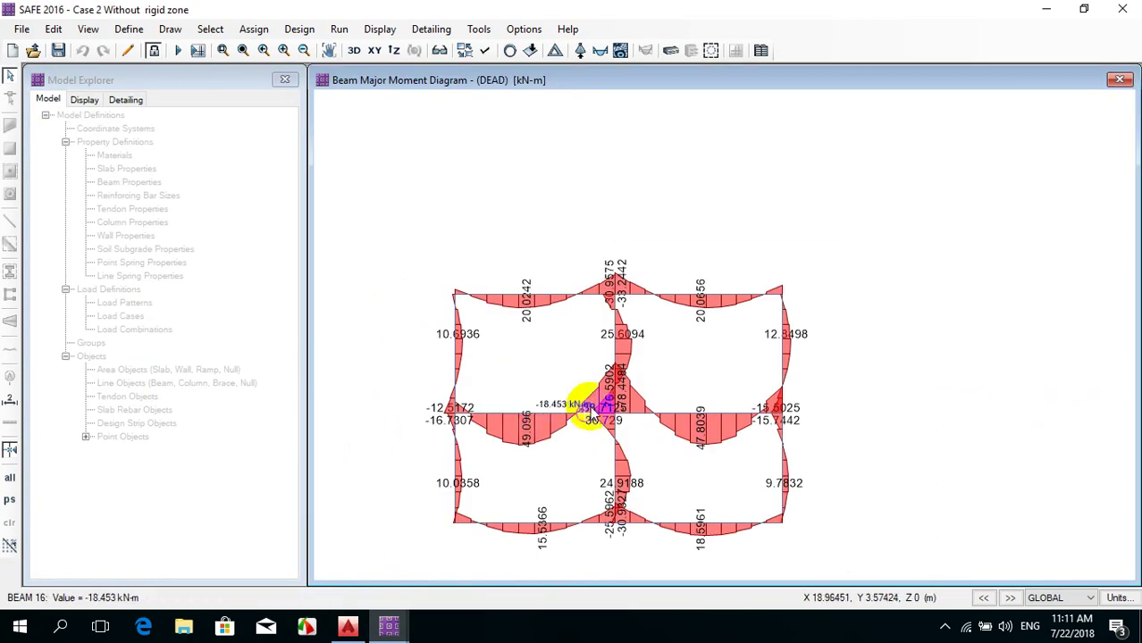
{"action": "scroll", "coordinate": [620, 408], "scroll_direction": "up", "scroll_amount": 3}
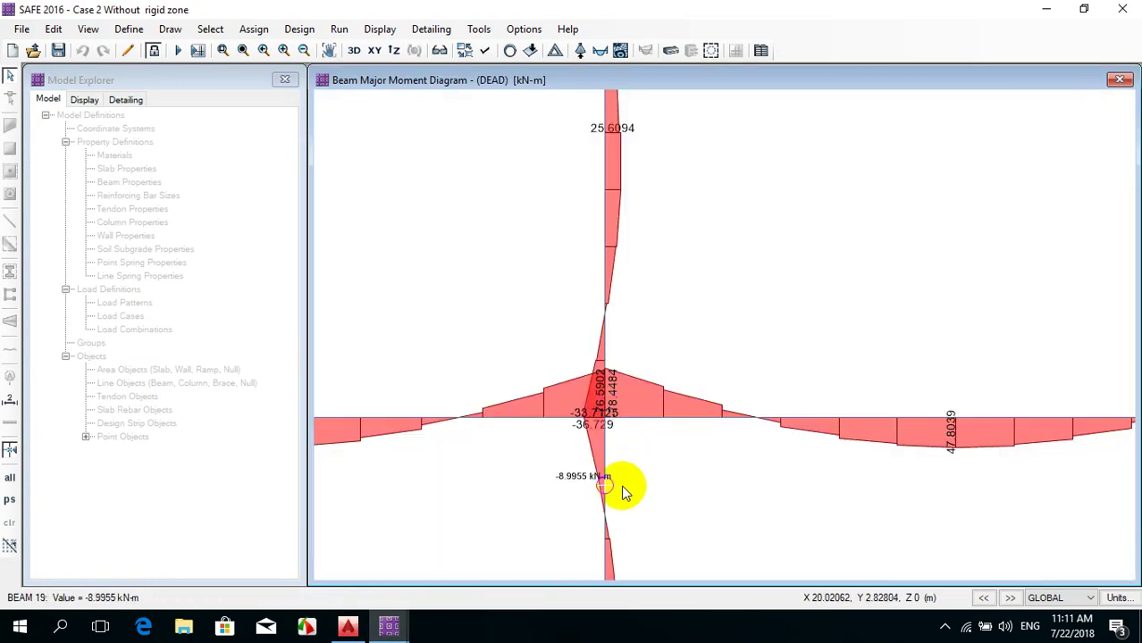
{"action": "scroll", "coordinate": [609, 418], "scroll_direction": "up", "scroll_amount": 2}
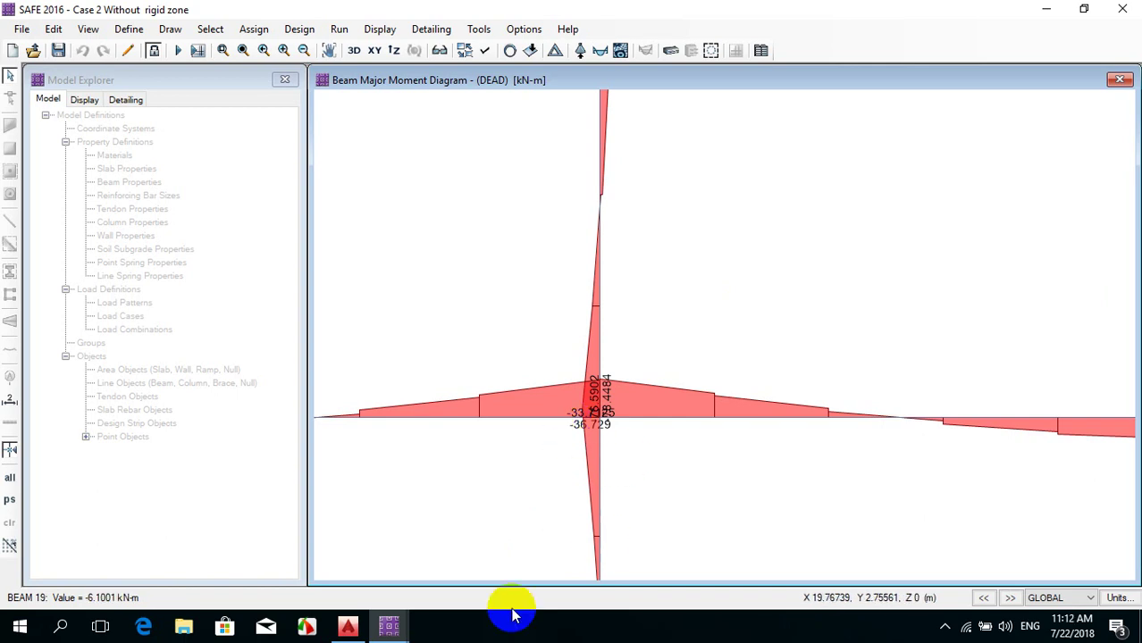
Switch to the Case 3 trial With rigid zone model and select individual beams to inspect its beam layout
{"action": "mouse_move", "coordinate": [388, 624]}
{"action": "left_click", "coordinate": [559, 571]}
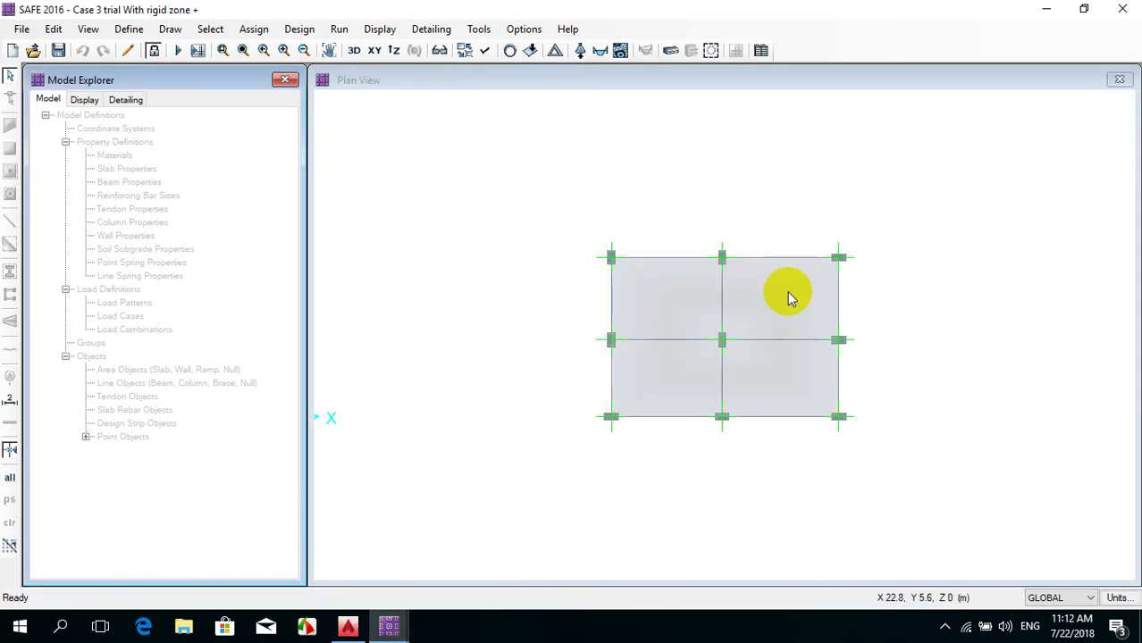
{"action": "scroll", "coordinate": [783, 286], "scroll_direction": "up", "scroll_amount": 2}
{"action": "left_click", "coordinate": [662, 312]}
{"action": "left_click", "coordinate": [715, 397]}
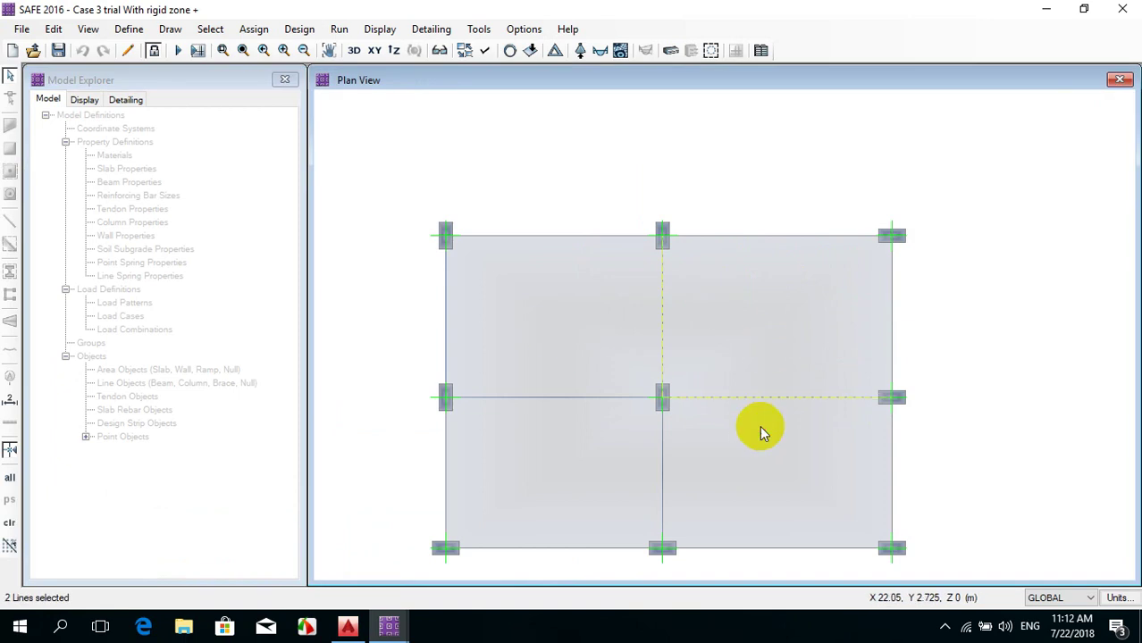
{"action": "left_click", "coordinate": [541, 398]}
{"action": "left_click", "coordinate": [522, 235]}
{"action": "left_click", "coordinate": [494, 290]}
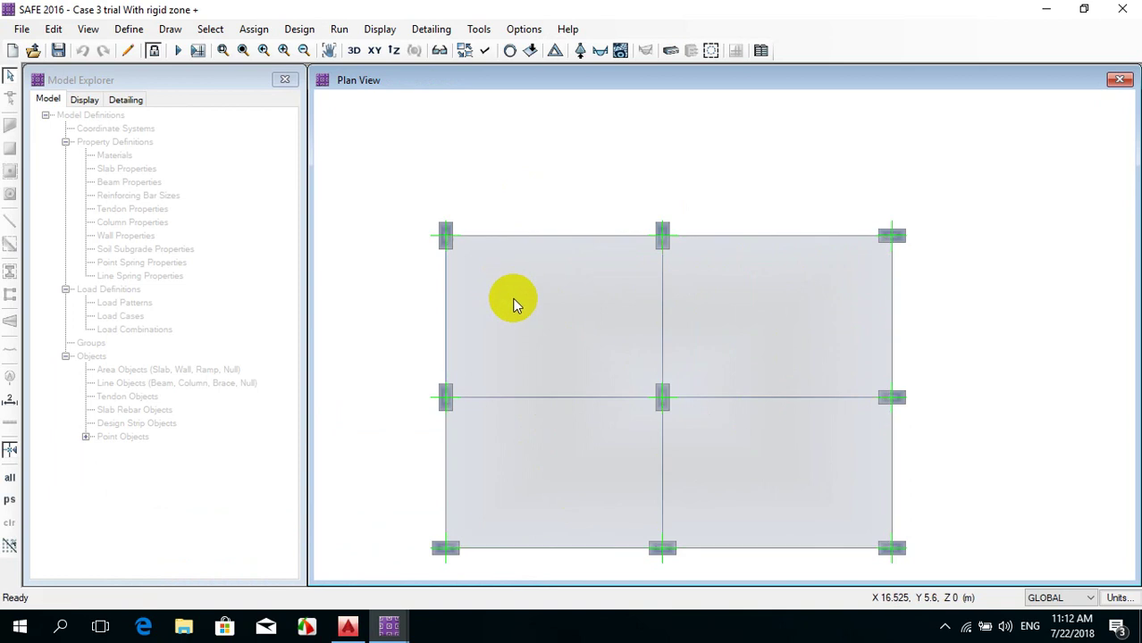
Check the uniform DEAD load on the upper-left slab panel of the Case 3 model without changes
{"action": "right_click", "coordinate": [512, 301]}
{"action": "left_click", "coordinate": [505, 168]}
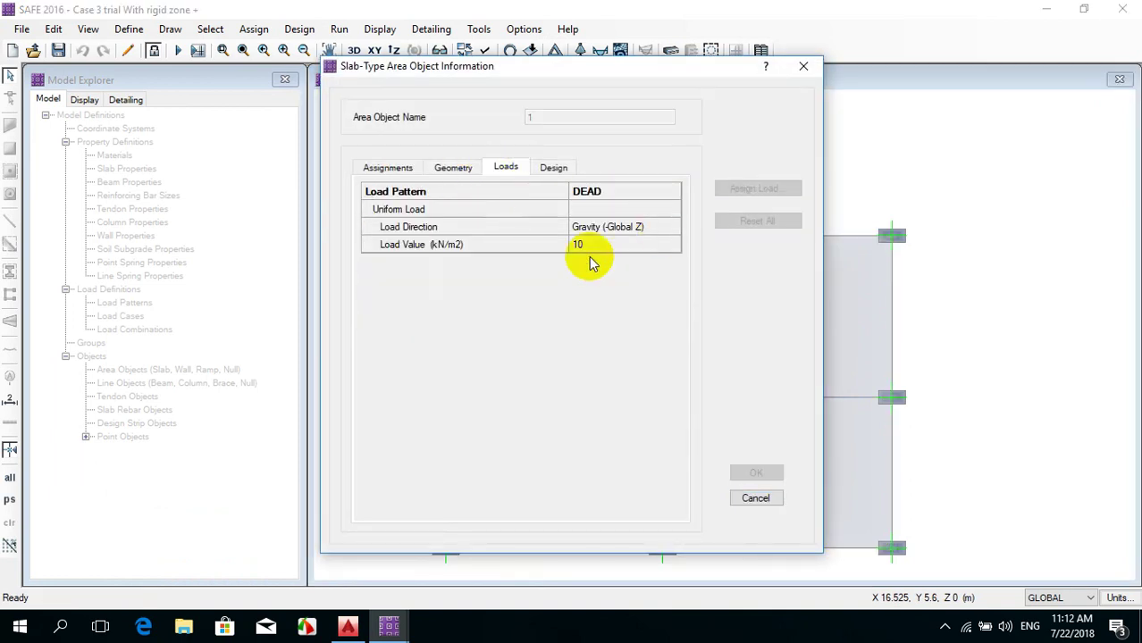
{"action": "key", "text": "Escape"}
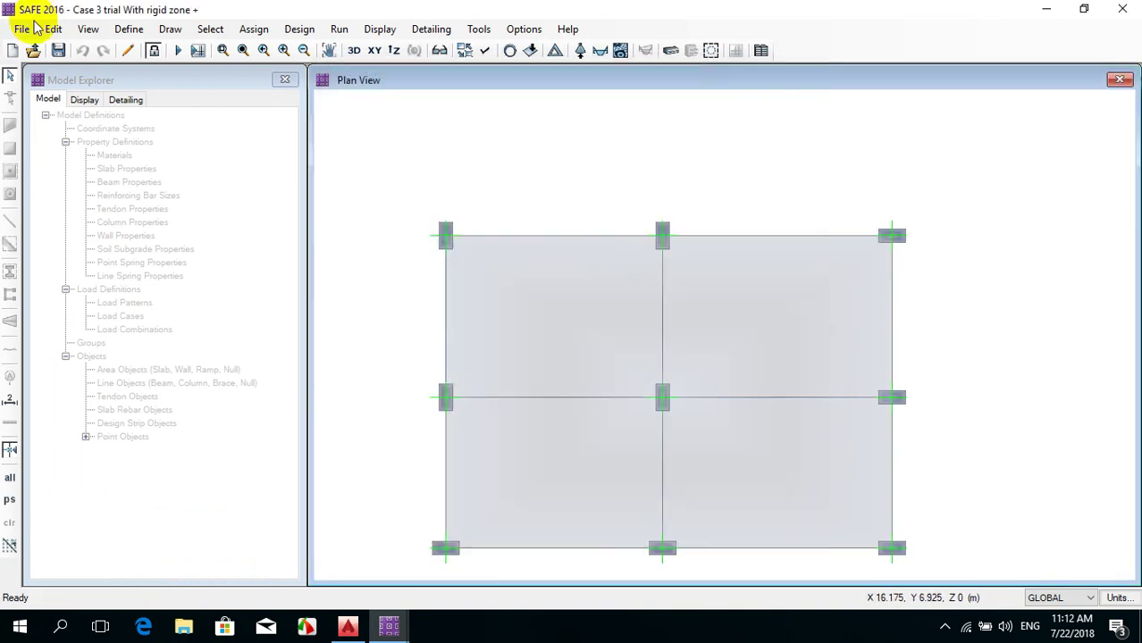
Review the C 30 mpa material data in the Case 3 model and close the material definitions without changes
{"action": "left_click", "coordinate": [128, 29]}
{"action": "left_click", "coordinate": [164, 56]}
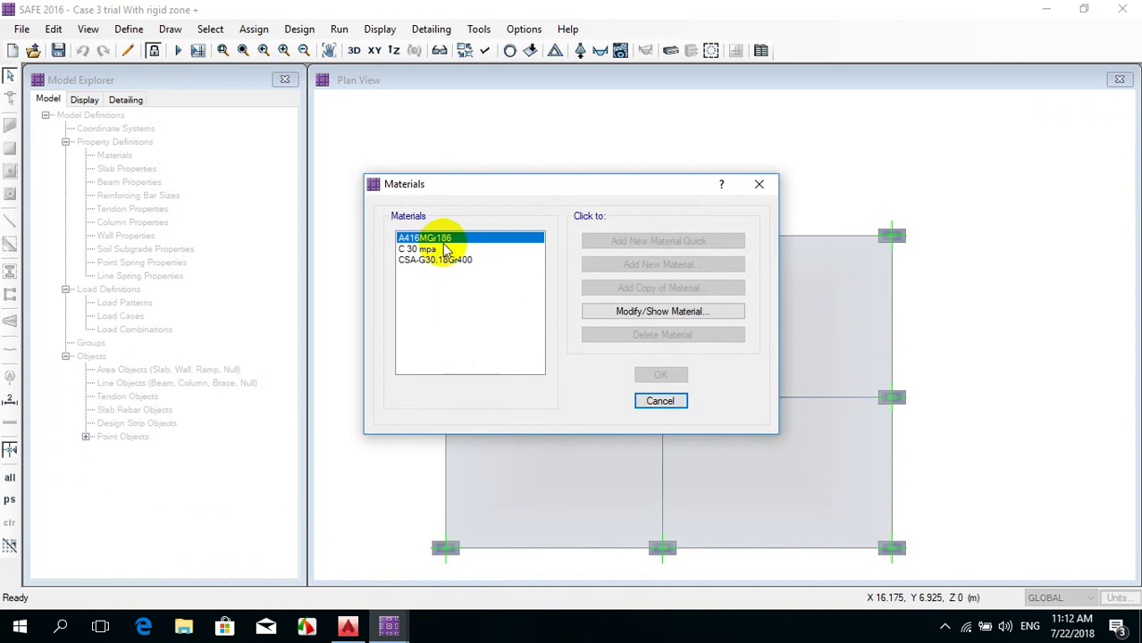
{"action": "left_click", "coordinate": [429, 249]}
{"action": "left_click", "coordinate": [630, 312]}
{"action": "key", "text": "Escape"}
{"action": "key", "text": "Escape"}
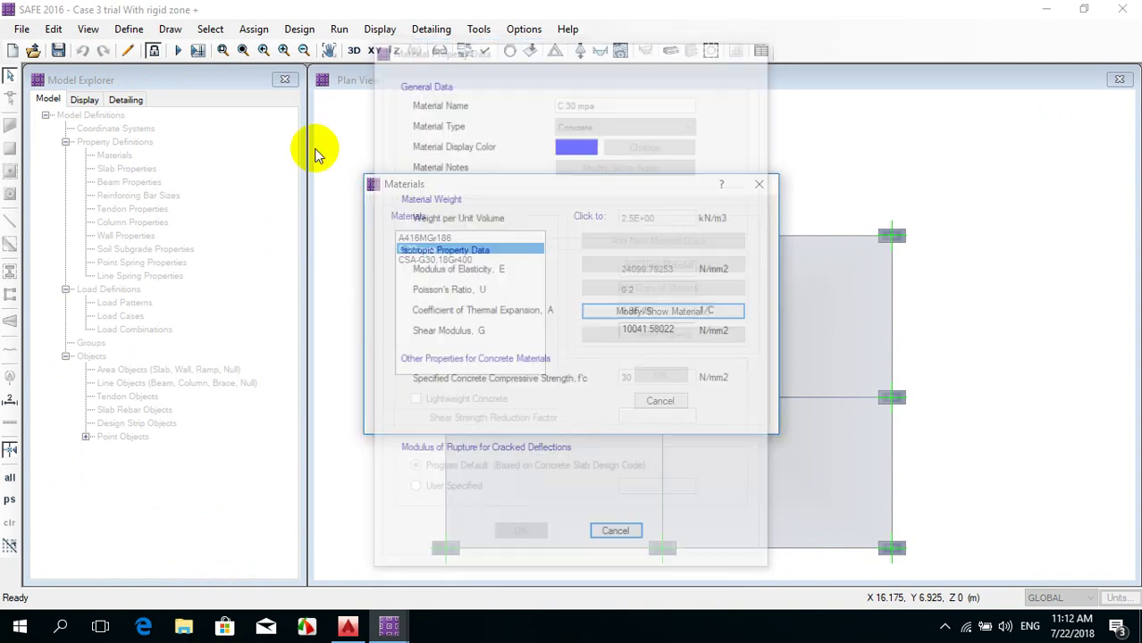
Review the S 12 cm slab property in the Case 3 model and close the slab definitions without changes
{"action": "left_click", "coordinate": [128, 29]}
{"action": "left_click", "coordinate": [179, 72]}
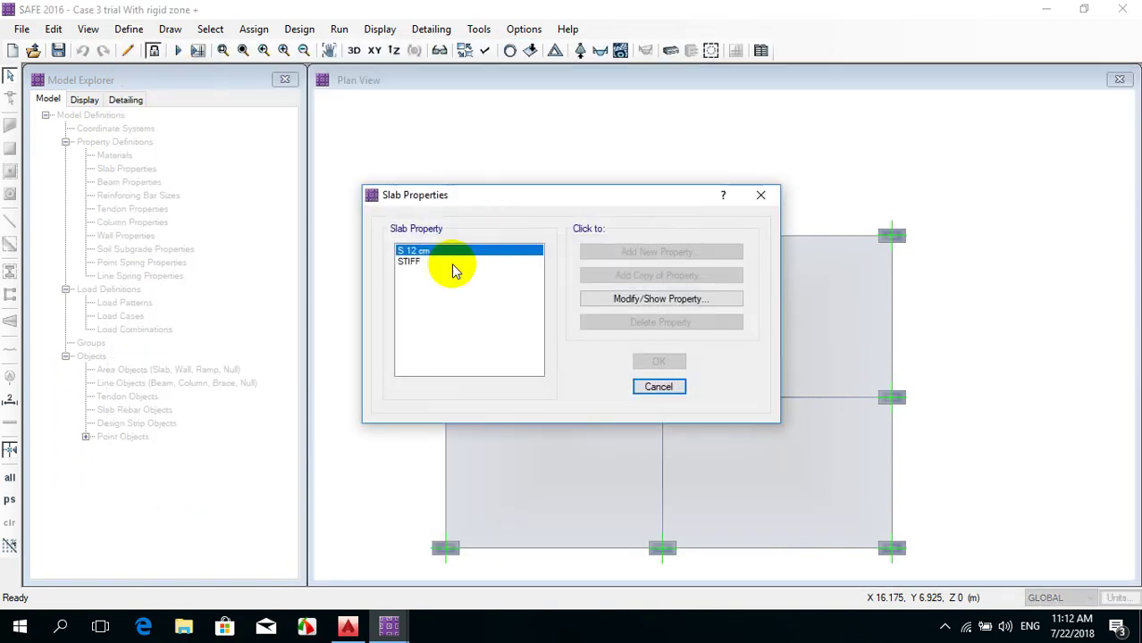
{"action": "left_click", "coordinate": [658, 301]}
{"action": "key", "text": "Escape"}
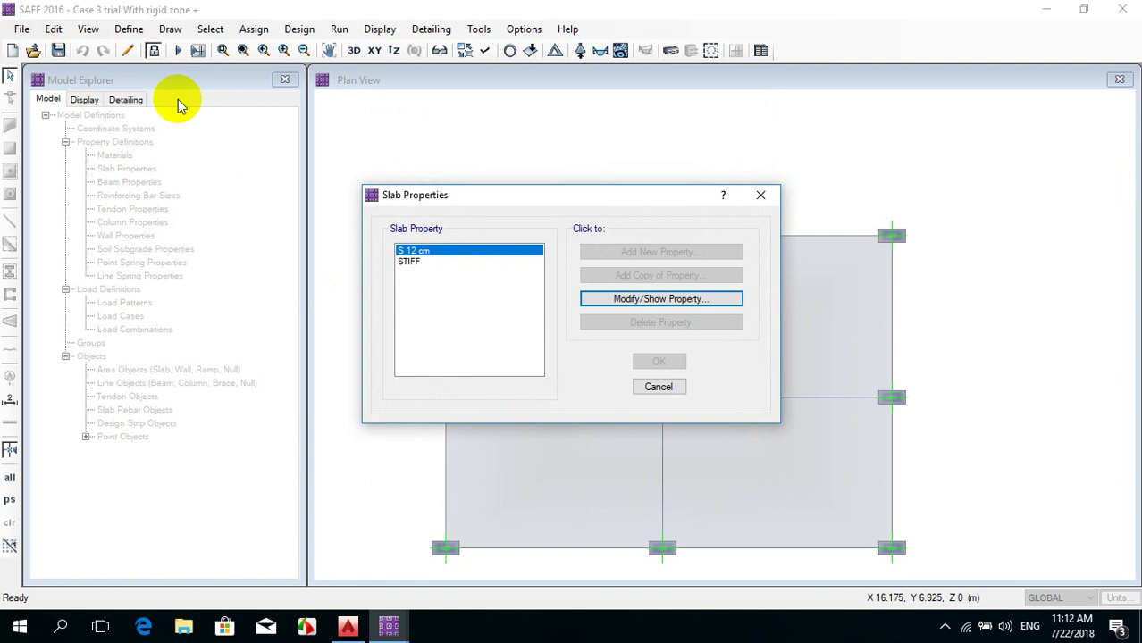
{"action": "key", "text": "Escape"}
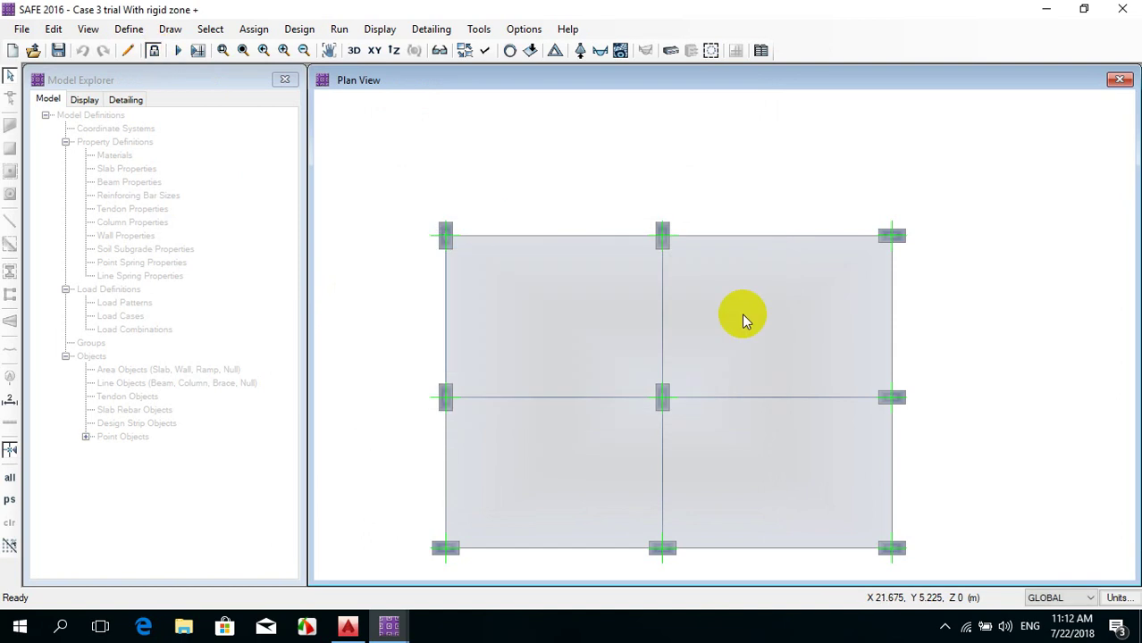
Display the filled Major Moment diagram with controlling values for the DEAD load case on the Case 3 beams
{"action": "left_click", "coordinate": [601, 51]}
{"action": "left_click", "coordinate": [561, 287]}
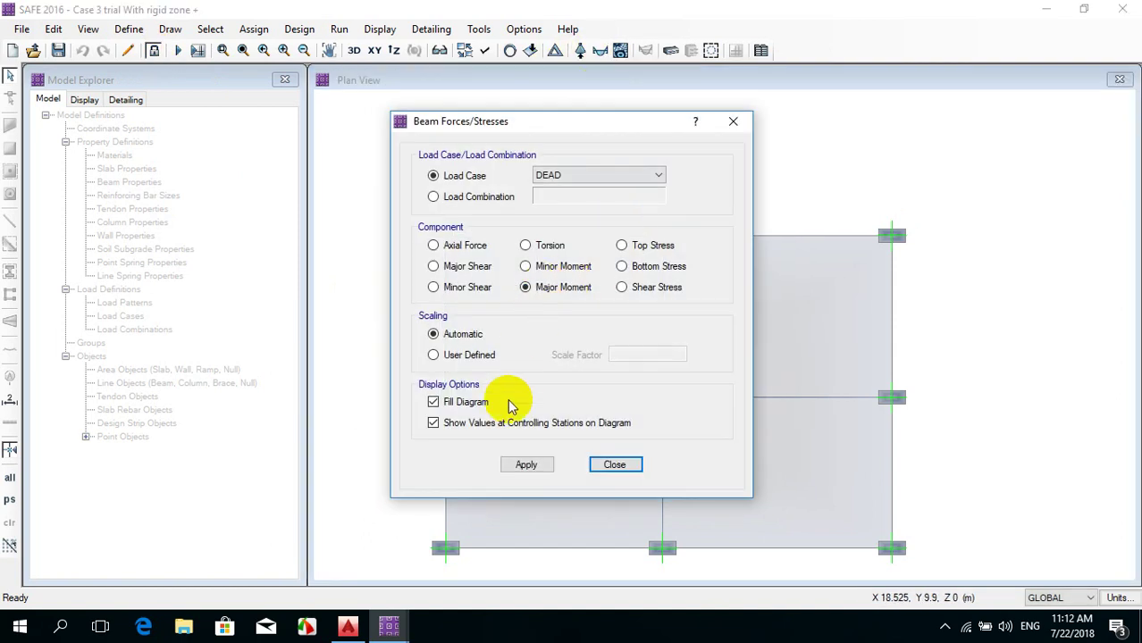
{"action": "left_click", "coordinate": [534, 465]}
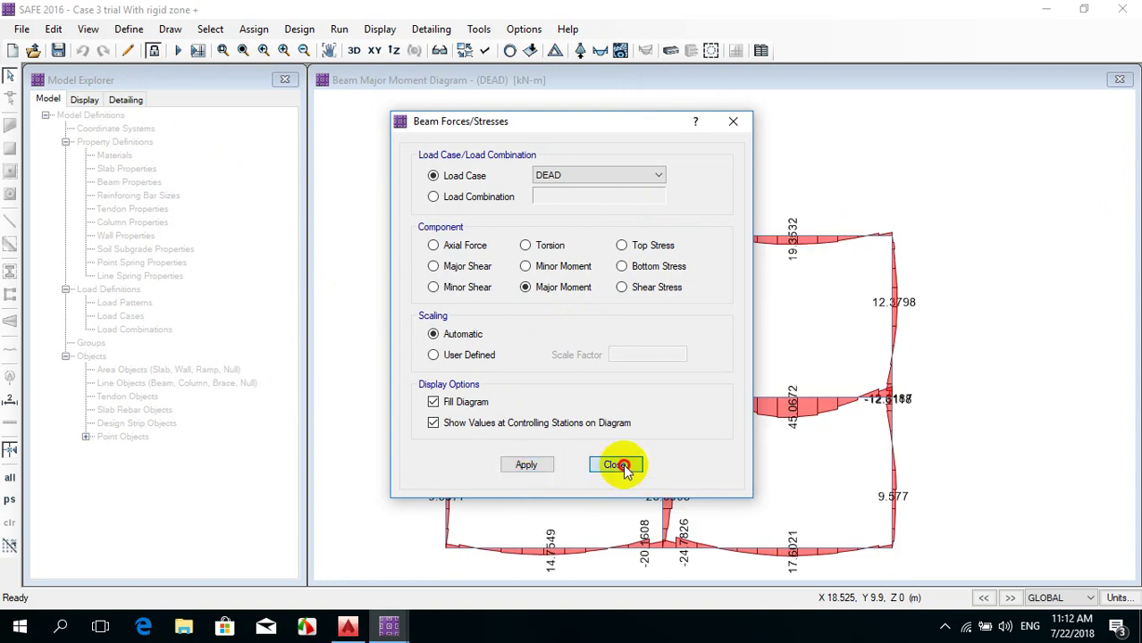
{"action": "left_click", "coordinate": [617, 465]}
{"action": "right_click", "coordinate": [664, 400]}
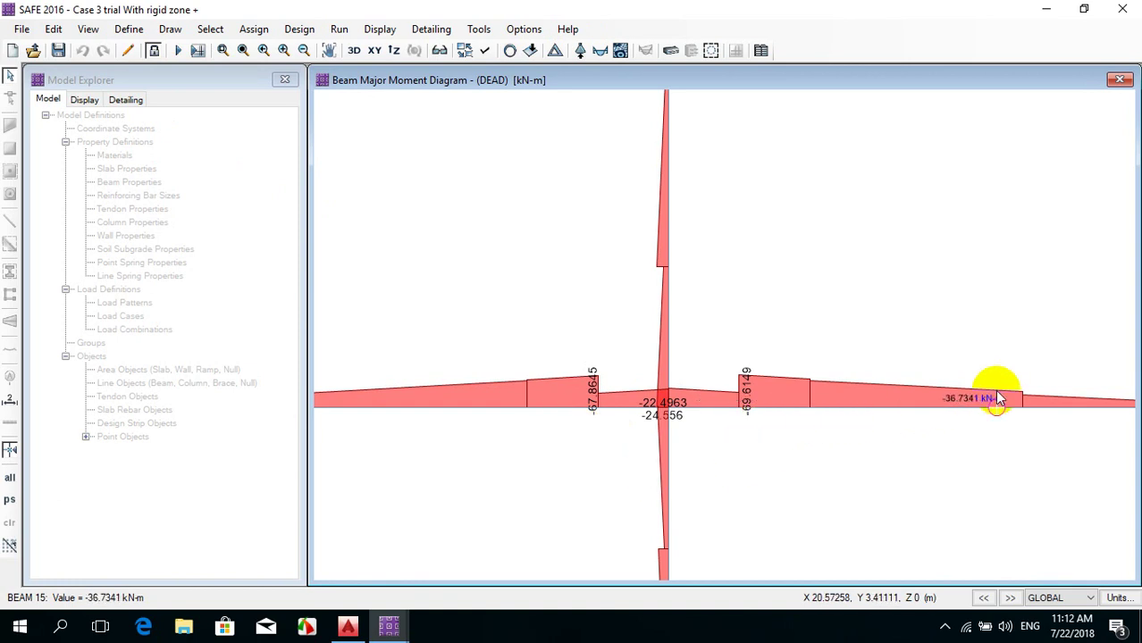
Compare the beam moments at the central column in the Case 1 With rigid zone model with those in Case 3
{"action": "left_click", "coordinate": [352, 628]}
{"action": "left_click", "coordinate": [352, 627]}
{"action": "left_click", "coordinate": [378, 631]}
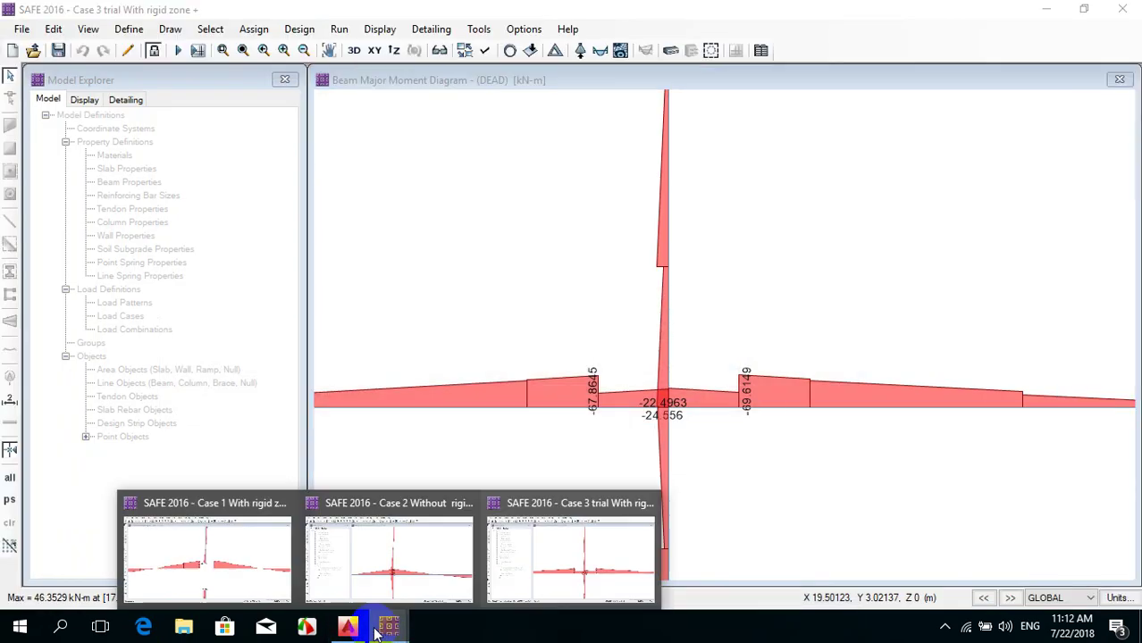
{"action": "left_click", "coordinate": [173, 573]}
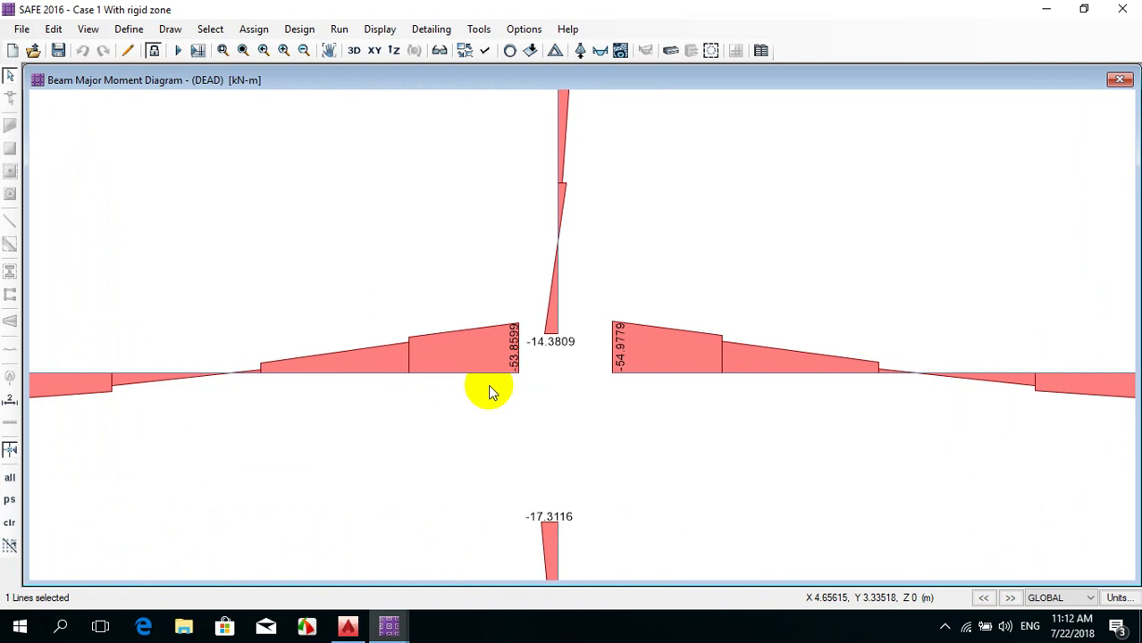
{"action": "left_click", "coordinate": [388, 627]}
{"action": "left_click", "coordinate": [607, 556]}
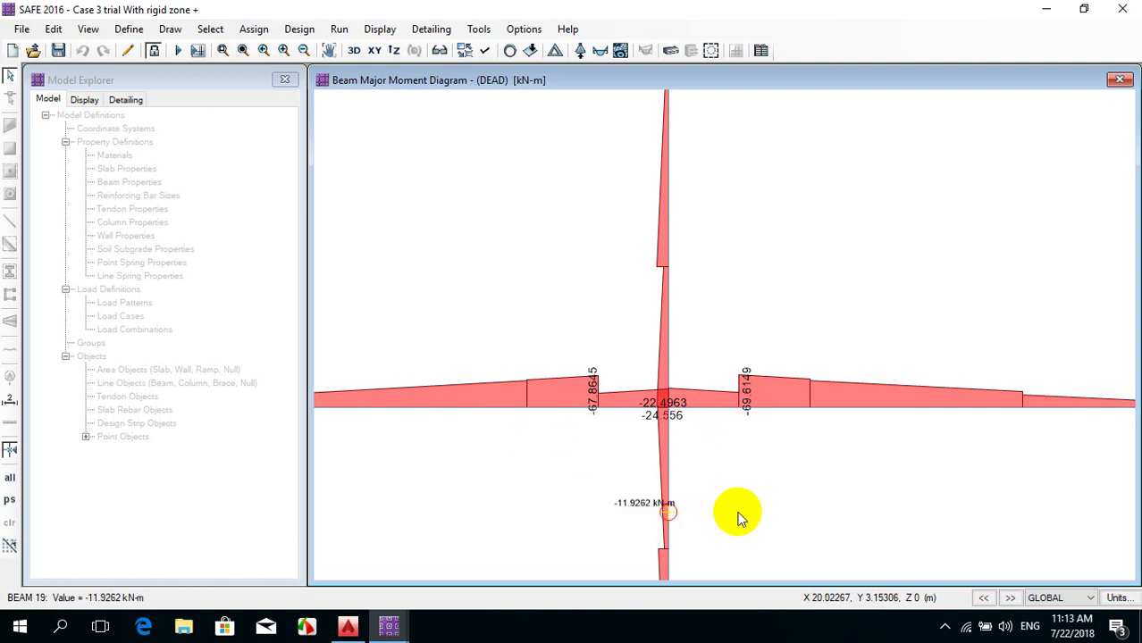
Switch to the Case 1 With rigid zone model and examine its beam moments at the central column, midspans and upper middle support
{"action": "mouse_move", "coordinate": [764, 420]}
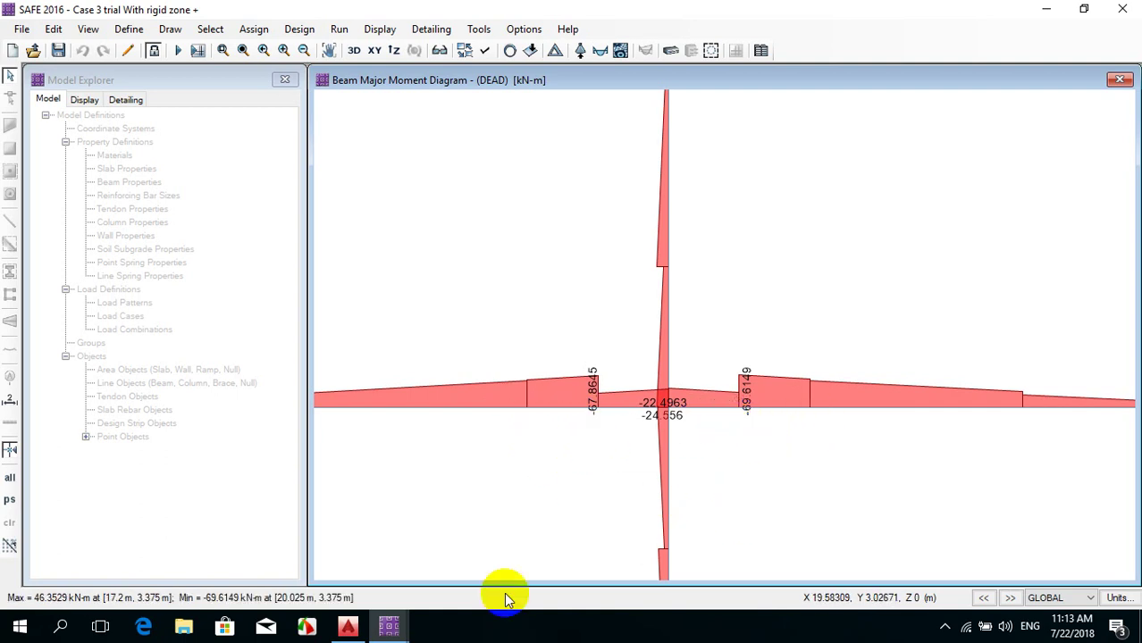
{"action": "left_click", "coordinate": [390, 625]}
{"action": "left_click", "coordinate": [284, 563]}
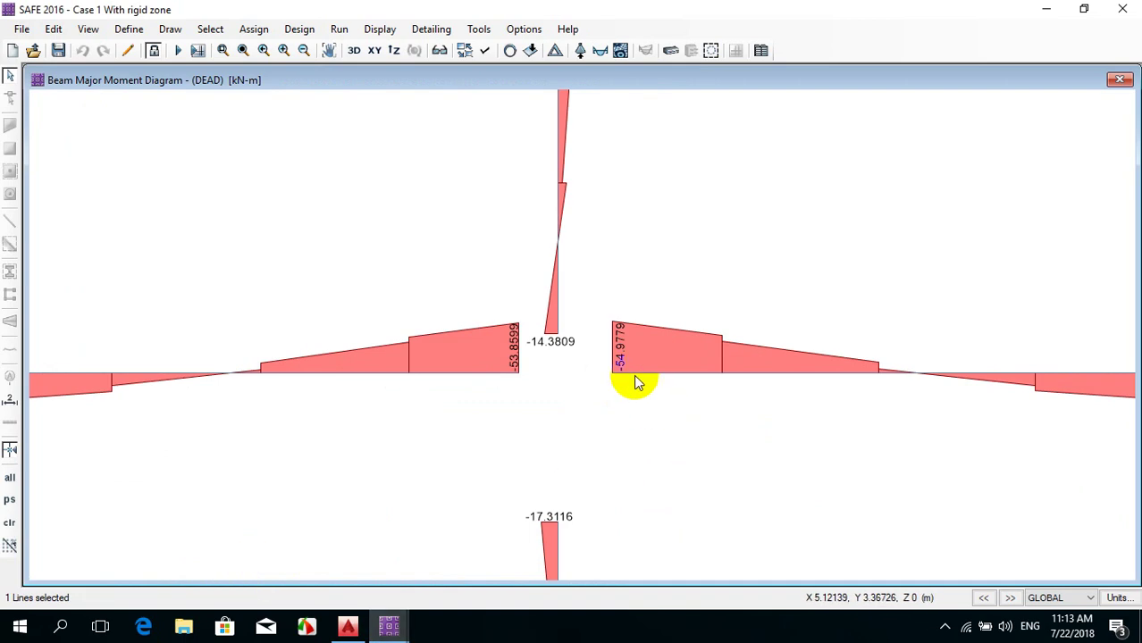
{"action": "scroll", "coordinate": [597, 390], "scroll_direction": "down", "scroll_amount": 2}
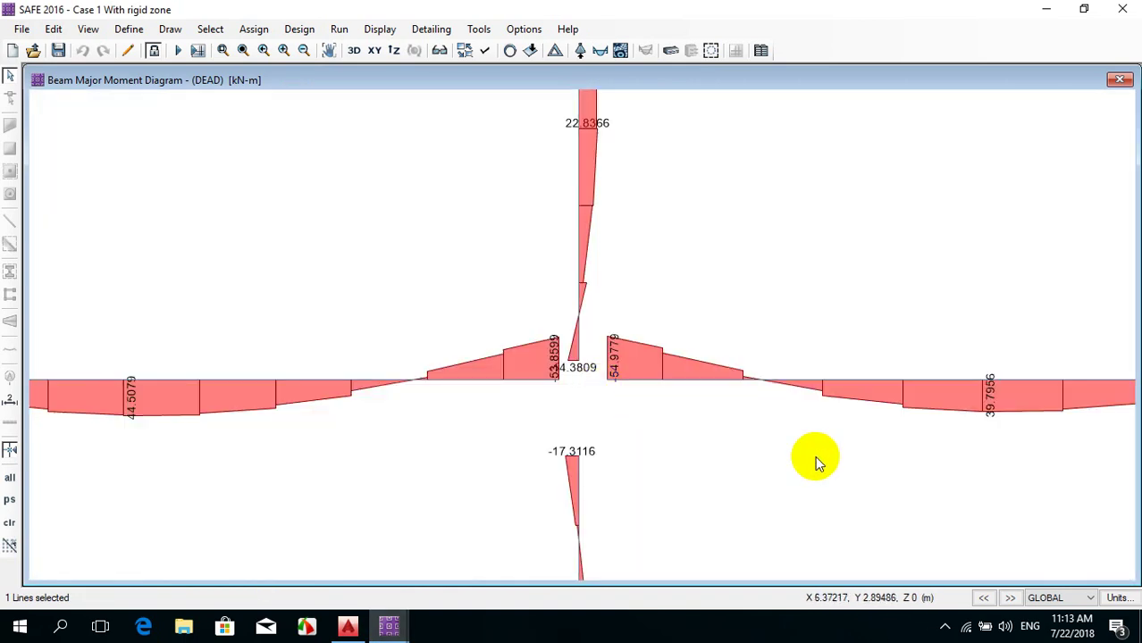
{"action": "middle_click_drag", "start_coordinate": [816, 463], "coordinate": [440, 478]}
{"action": "middle_click_drag", "start_coordinate": [976, 420], "coordinate": [939, 518]}
{"action": "middle_click_drag", "start_coordinate": [356, 349], "coordinate": [326, 366]}
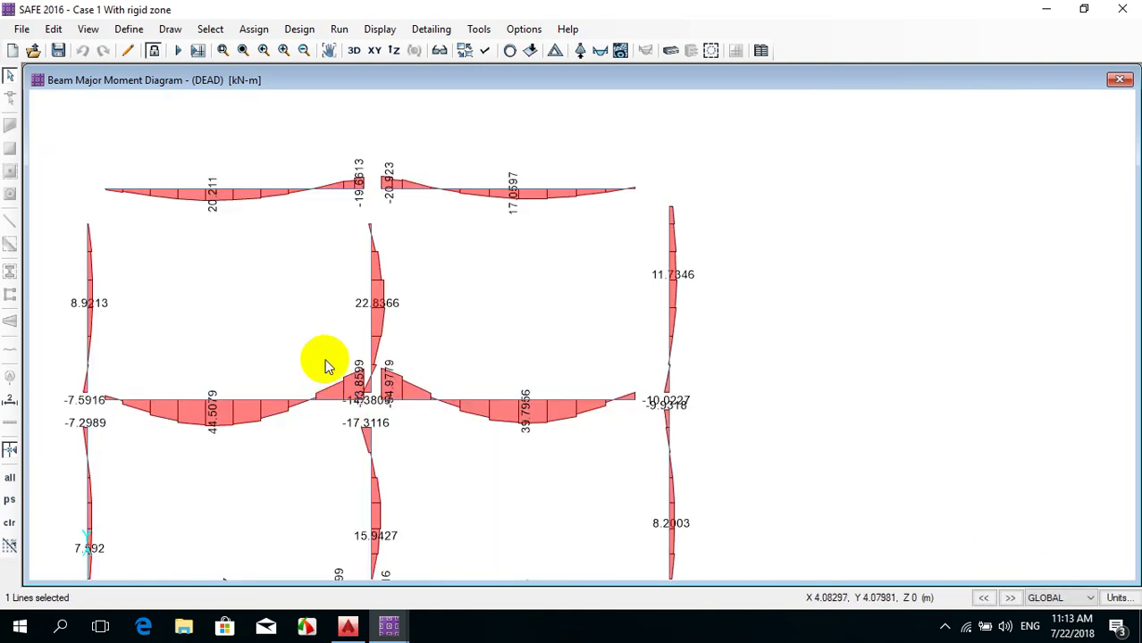
{"action": "scroll", "coordinate": [360, 164], "scroll_direction": "up", "scroll_amount": 3}
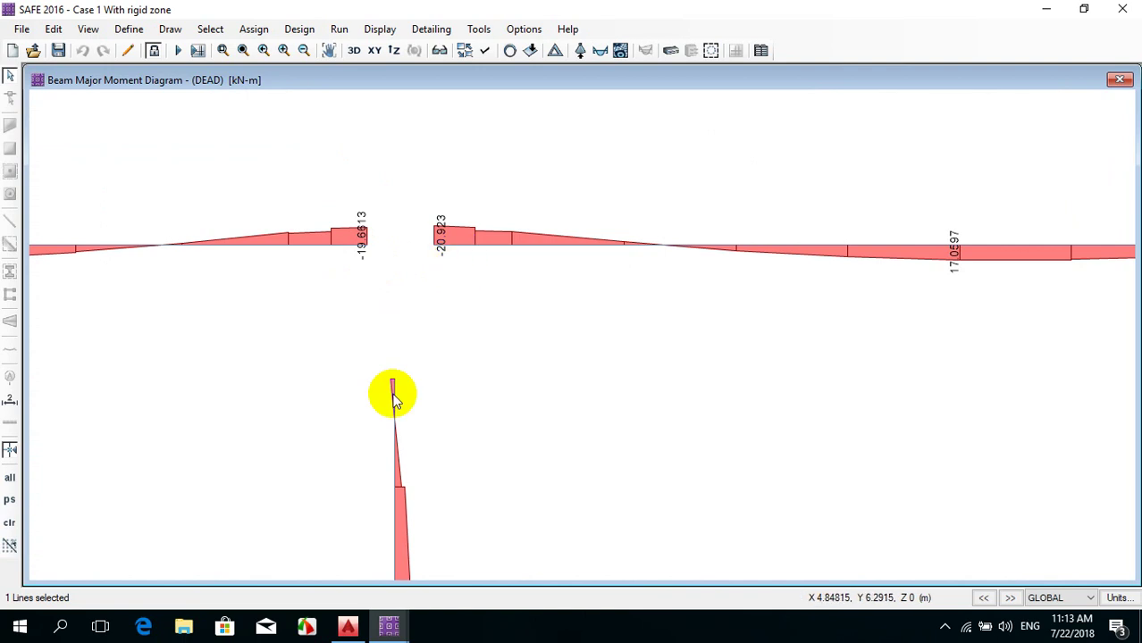
Switch to the Case 3 trial model and examine the moments along the upper middle beam and at both its end columns
{"action": "mouse_move", "coordinate": [388, 625]}
{"action": "left_click", "coordinate": [601, 576]}
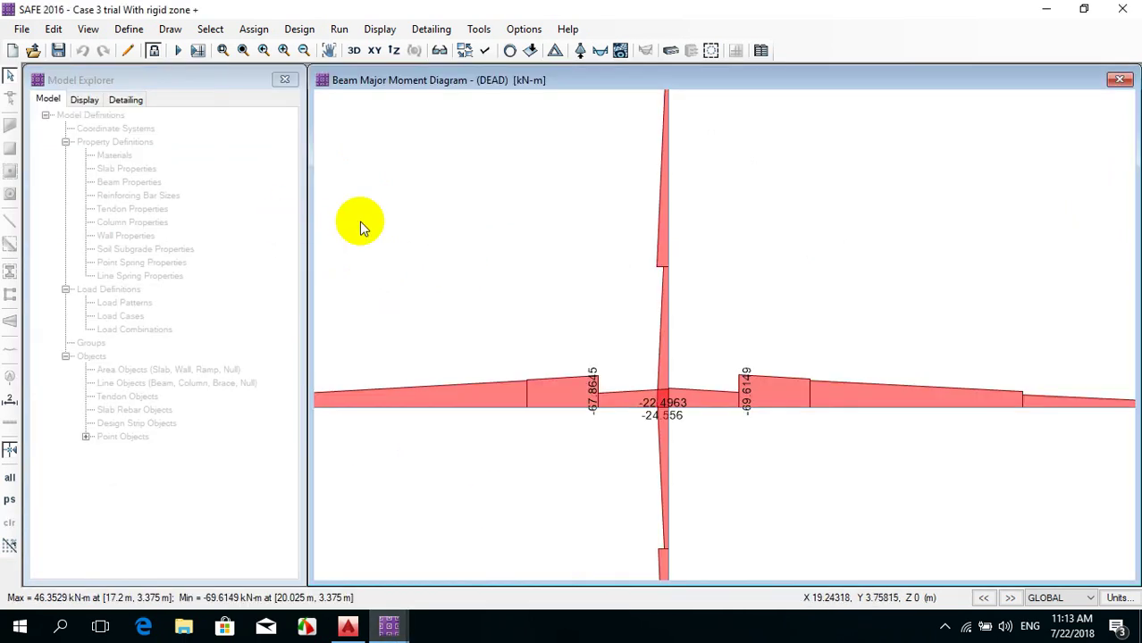
{"action": "right_click", "coordinate": [575, 292]}
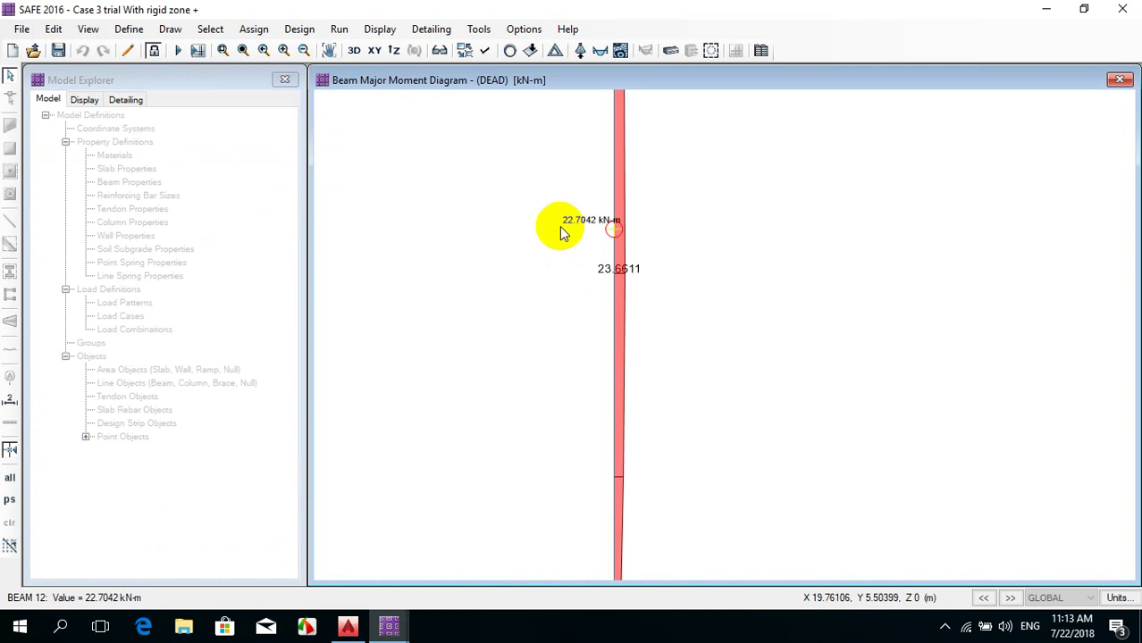
{"action": "left_click", "coordinate": [566, 515]}
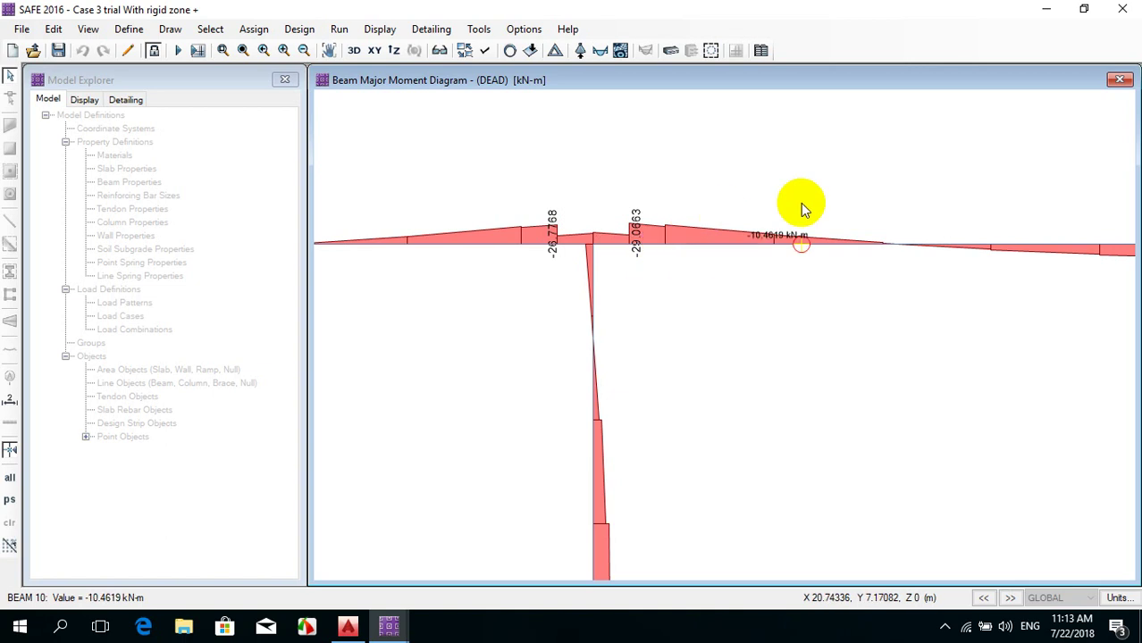
{"action": "scroll", "coordinate": [565, 299], "scroll_direction": "up", "scroll_amount": 2}
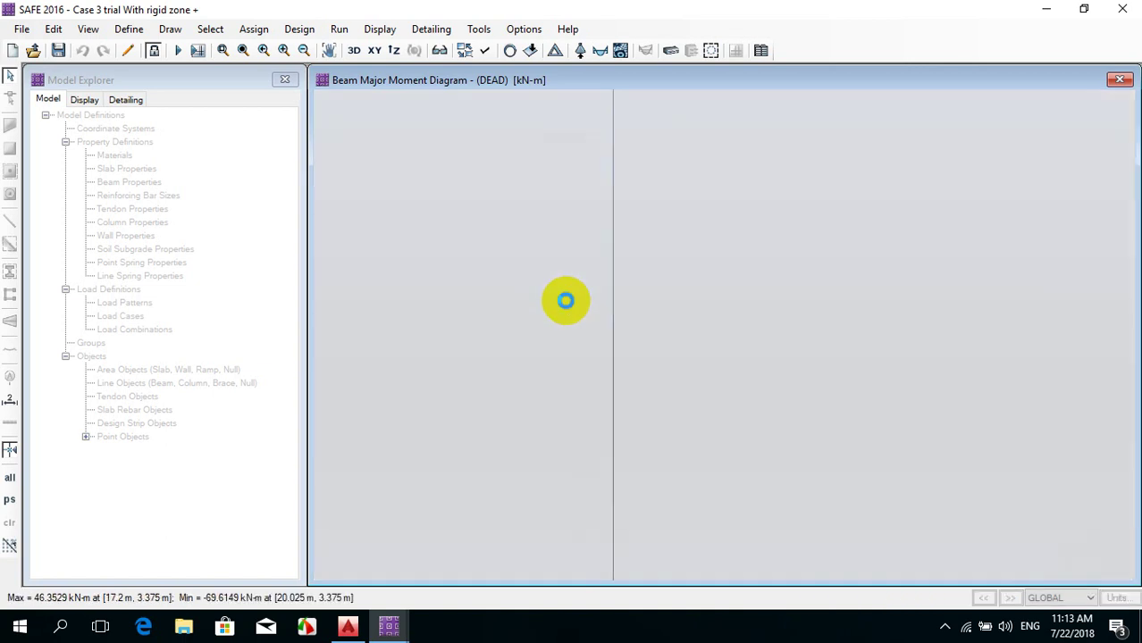
{"action": "scroll", "coordinate": [658, 434], "scroll_direction": "down", "scroll_amount": 1}
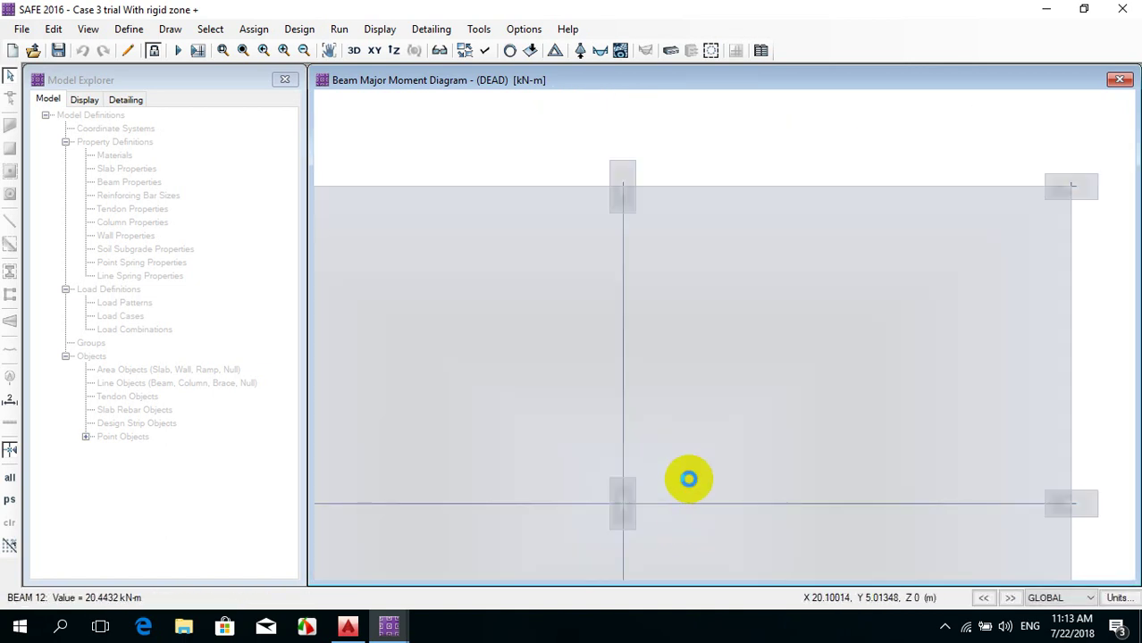
{"action": "middle_click_drag", "start_coordinate": [688, 478], "coordinate": [681, 331]}
{"action": "scroll", "coordinate": [620, 313], "scroll_direction": "up", "scroll_amount": 2}
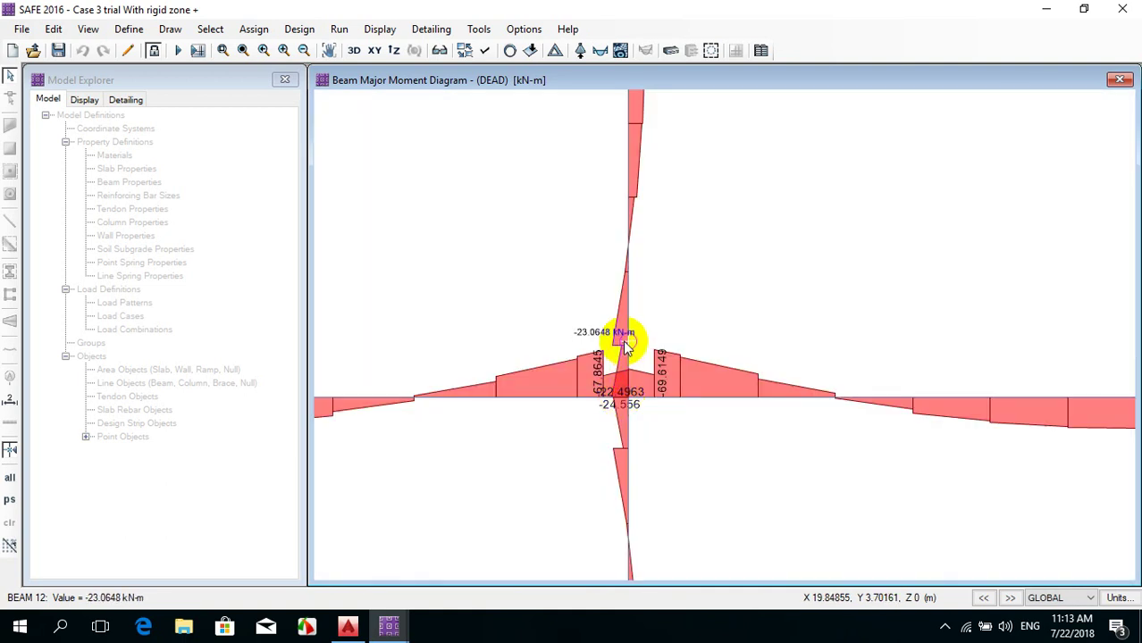
{"action": "scroll", "coordinate": [600, 402], "scroll_direction": "up", "scroll_amount": 2}
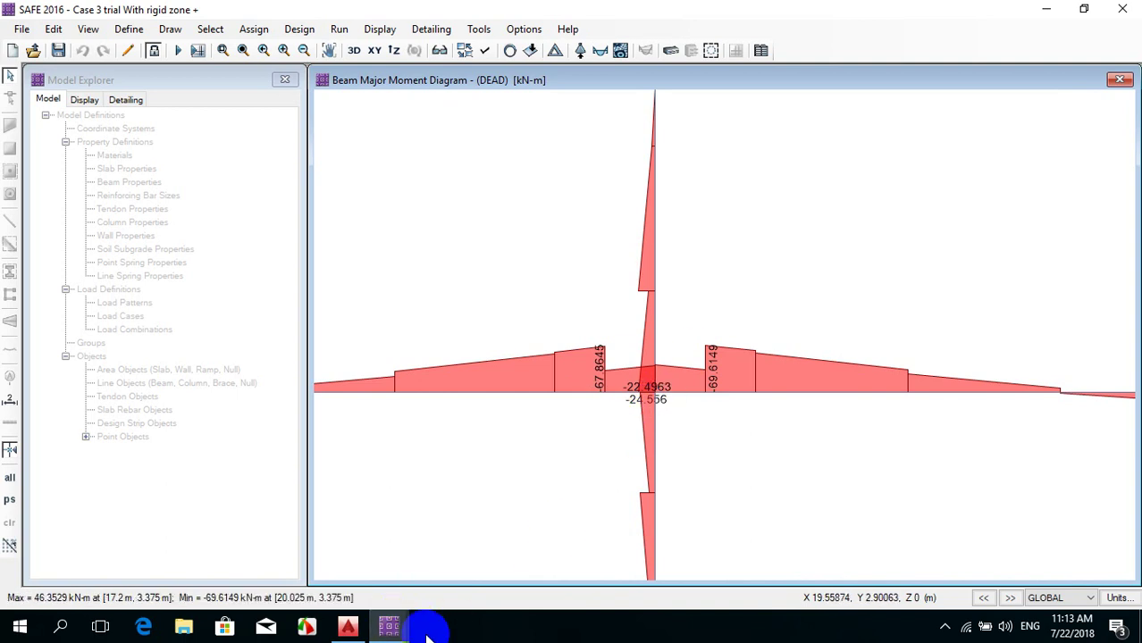
Return to the Case 1 model and examine the moments at the central column and across the surrounding beam spans
{"action": "left_click", "coordinate": [390, 628]}
{"action": "left_click", "coordinate": [559, 567]}
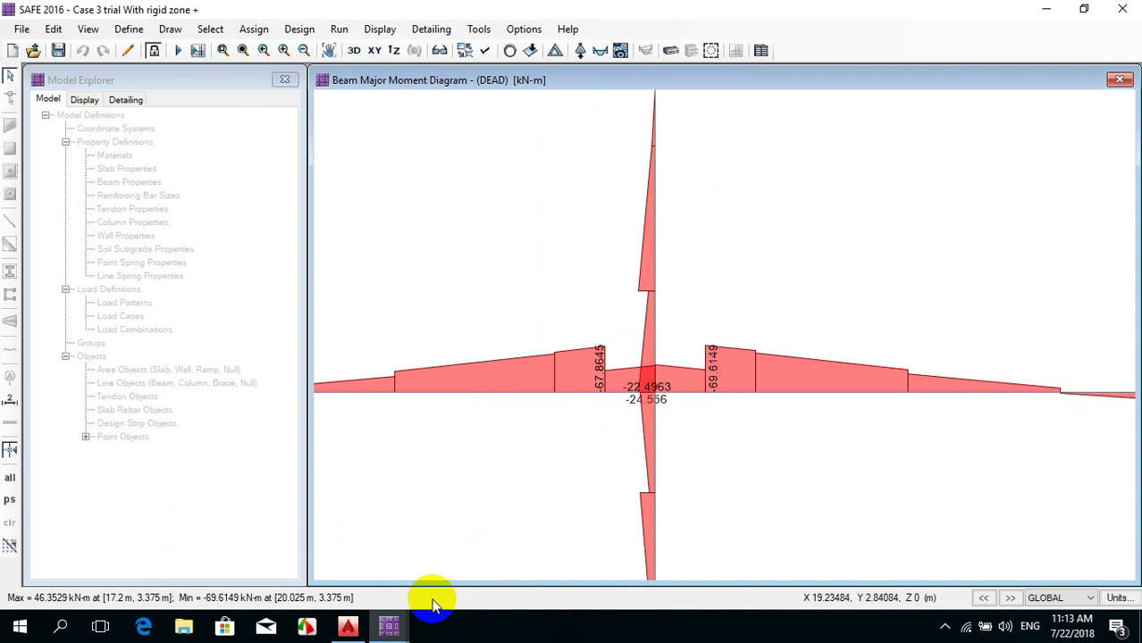
{"action": "left_click", "coordinate": [404, 631]}
{"action": "left_click", "coordinate": [217, 566]}
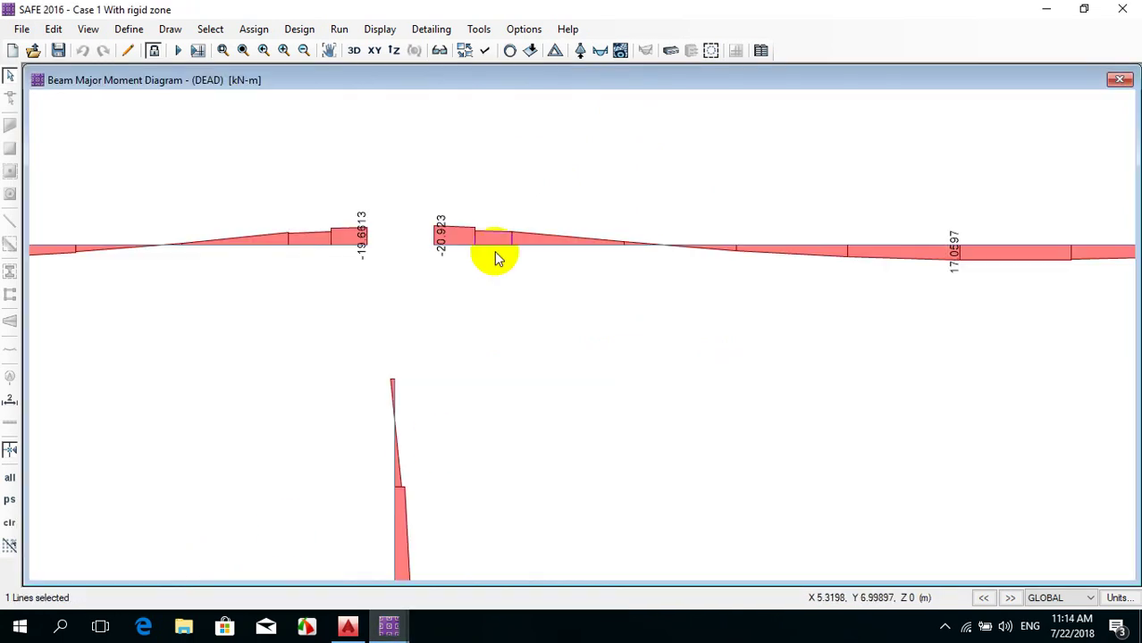
{"action": "scroll", "coordinate": [471, 301], "scroll_direction": "up", "scroll_amount": 3}
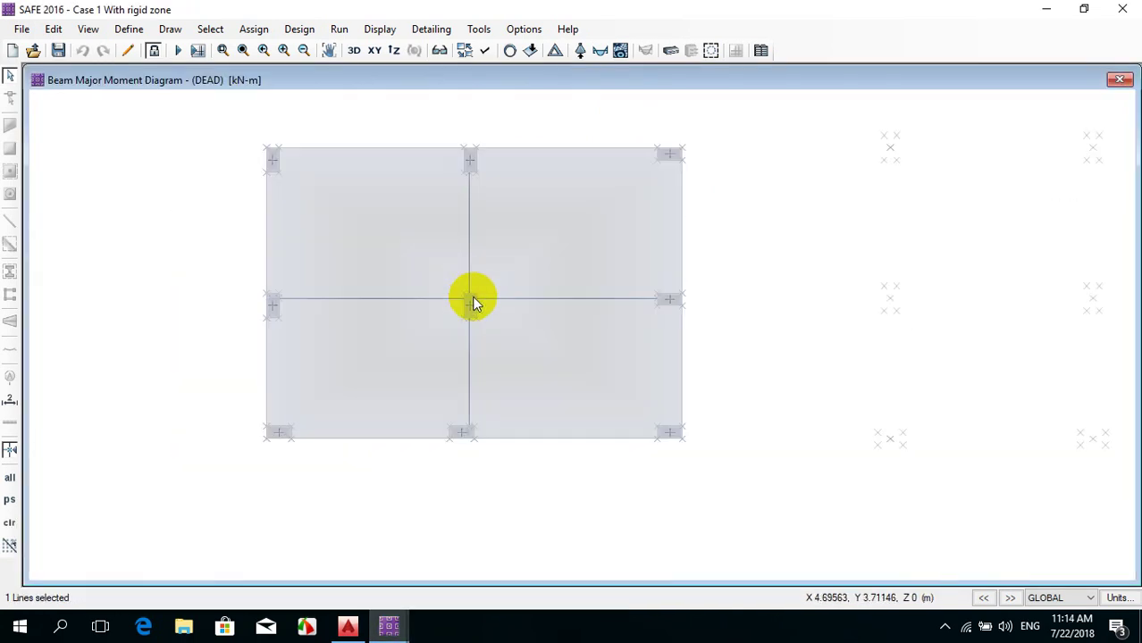
{"action": "scroll", "coordinate": [472, 303], "scroll_direction": "up", "scroll_amount": 2}
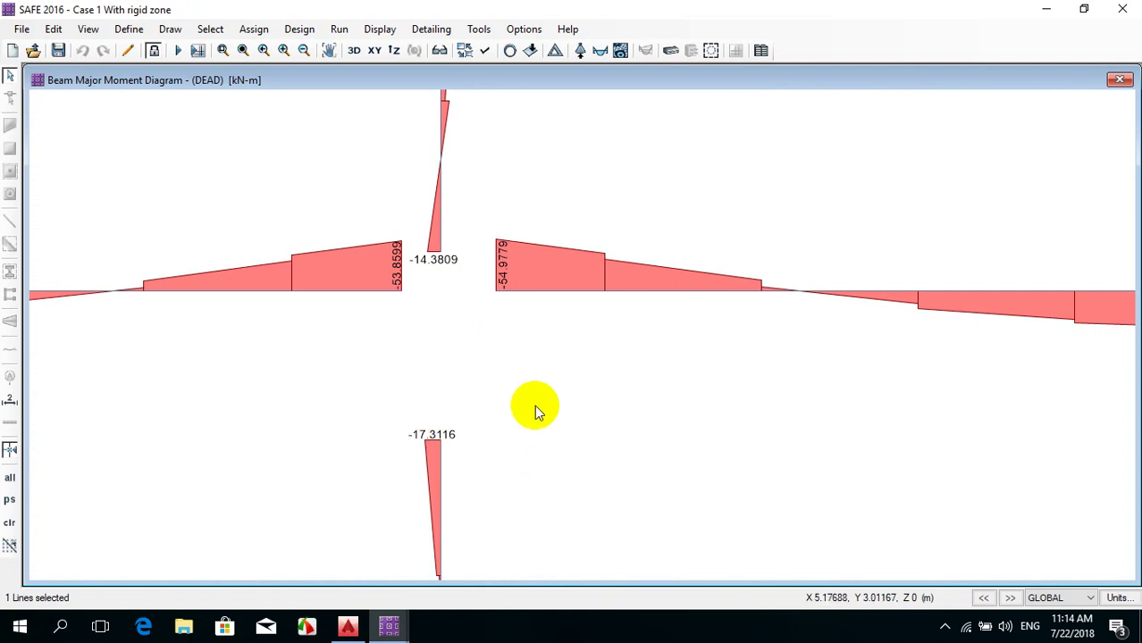
{"action": "scroll", "coordinate": [535, 404], "scroll_direction": "down", "scroll_amount": 2}
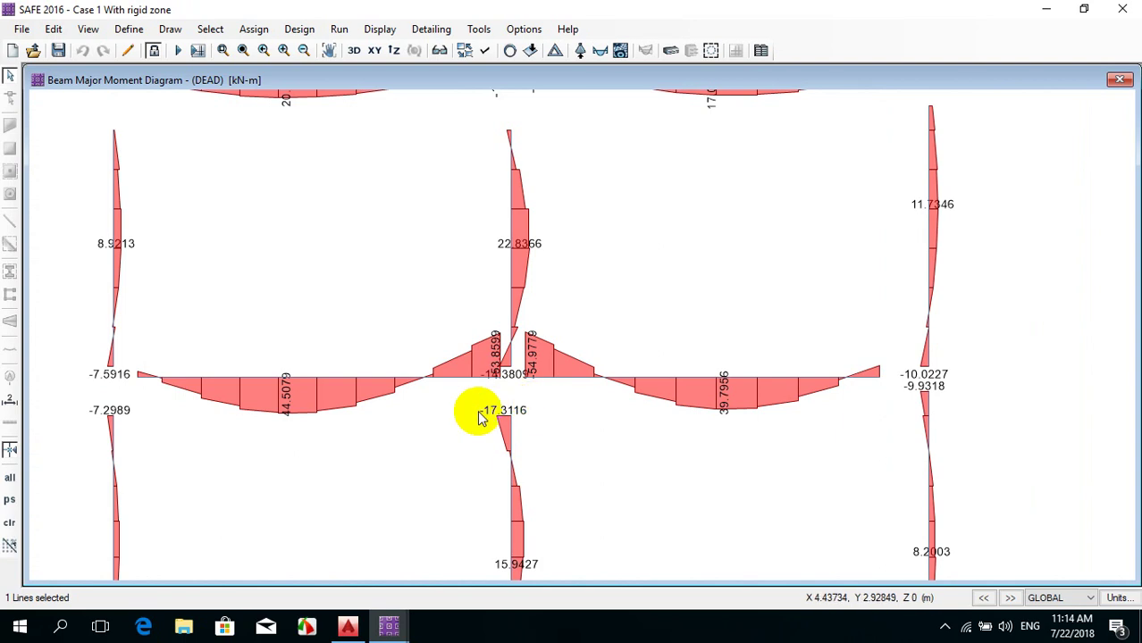
{"action": "middle_click_drag", "start_coordinate": [472, 413], "coordinate": [548, 443]}
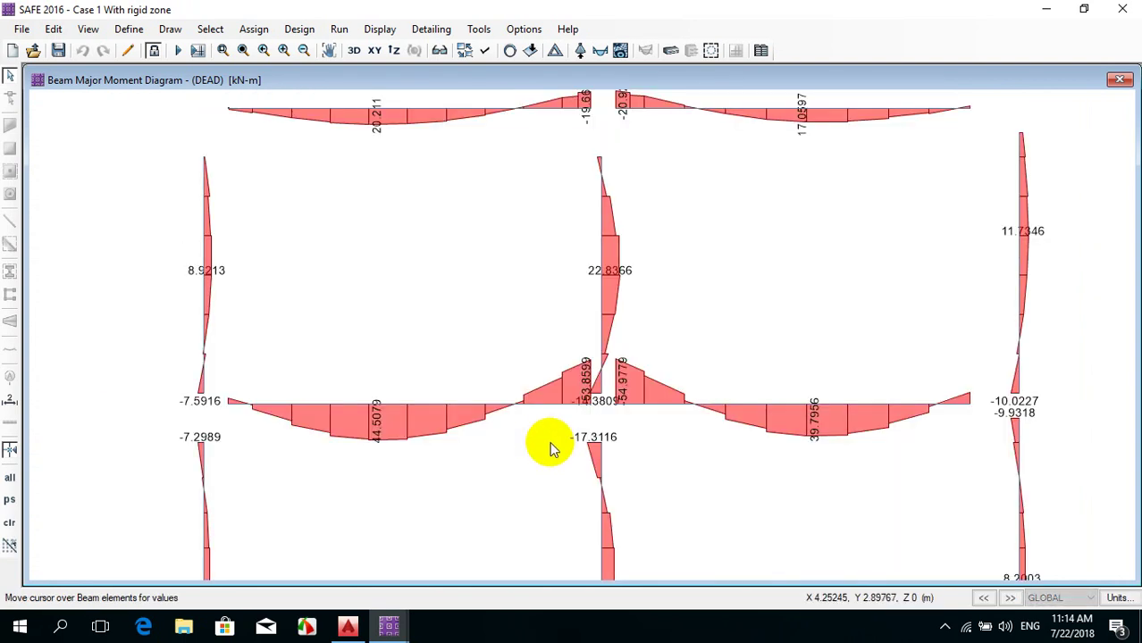
Check the Case 3 diagram against the Case 2 Without rigid zone model and close the Model Explorer in Case 2
{"action": "left_click", "coordinate": [404, 628]}
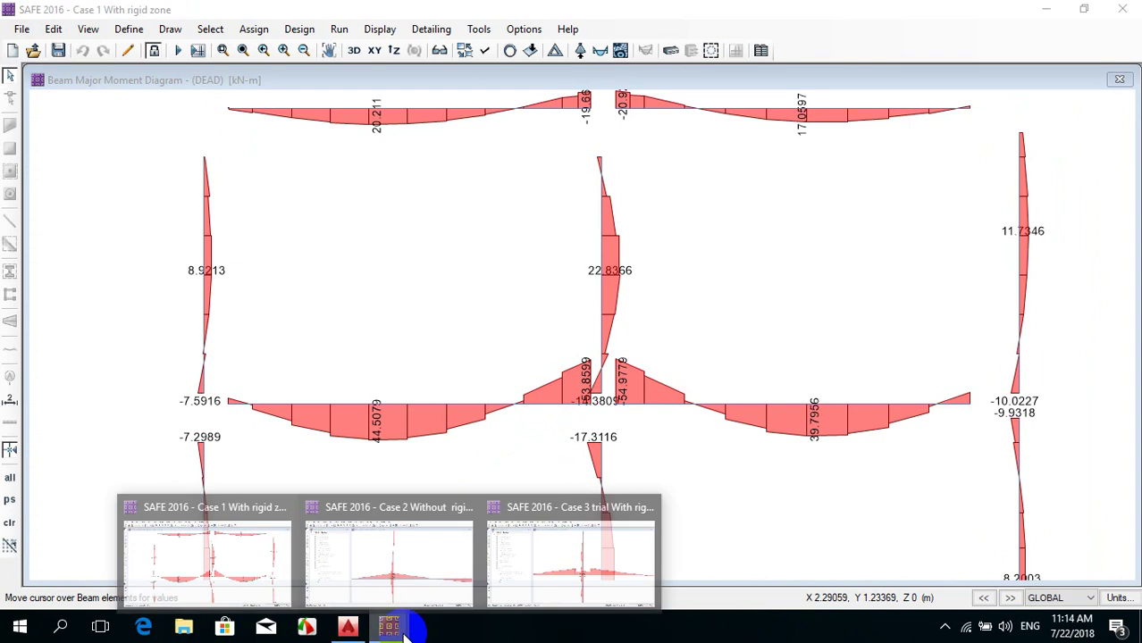
{"action": "left_click", "coordinate": [402, 566]}
{"action": "mouse_move", "coordinate": [388, 628]}
{"action": "left_click", "coordinate": [588, 562]}
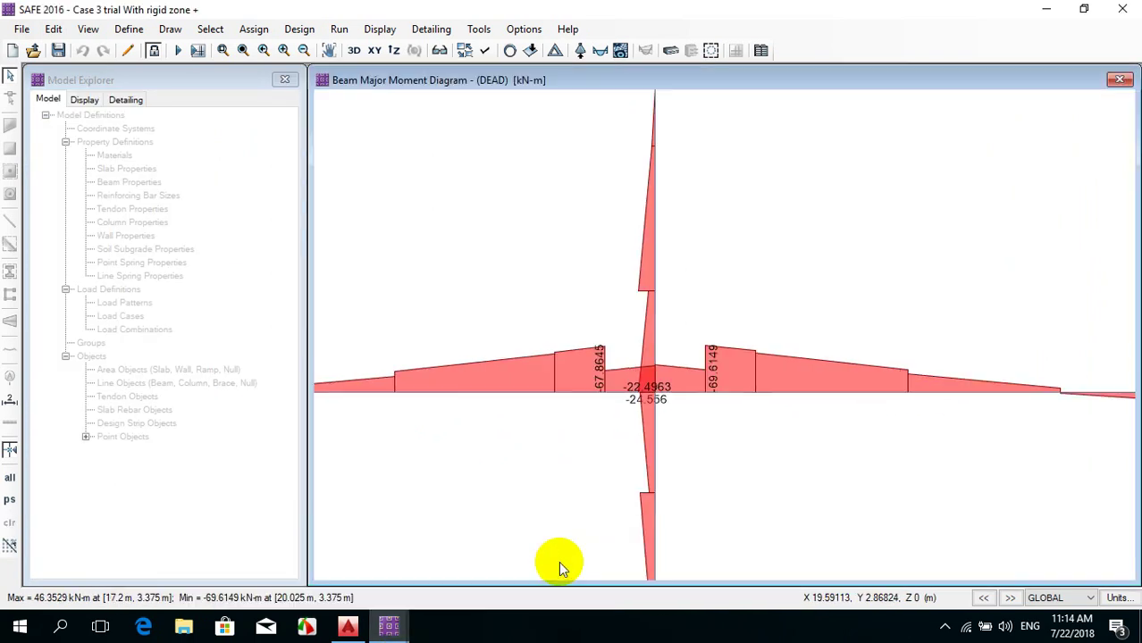
{"action": "left_click", "coordinate": [349, 548]}
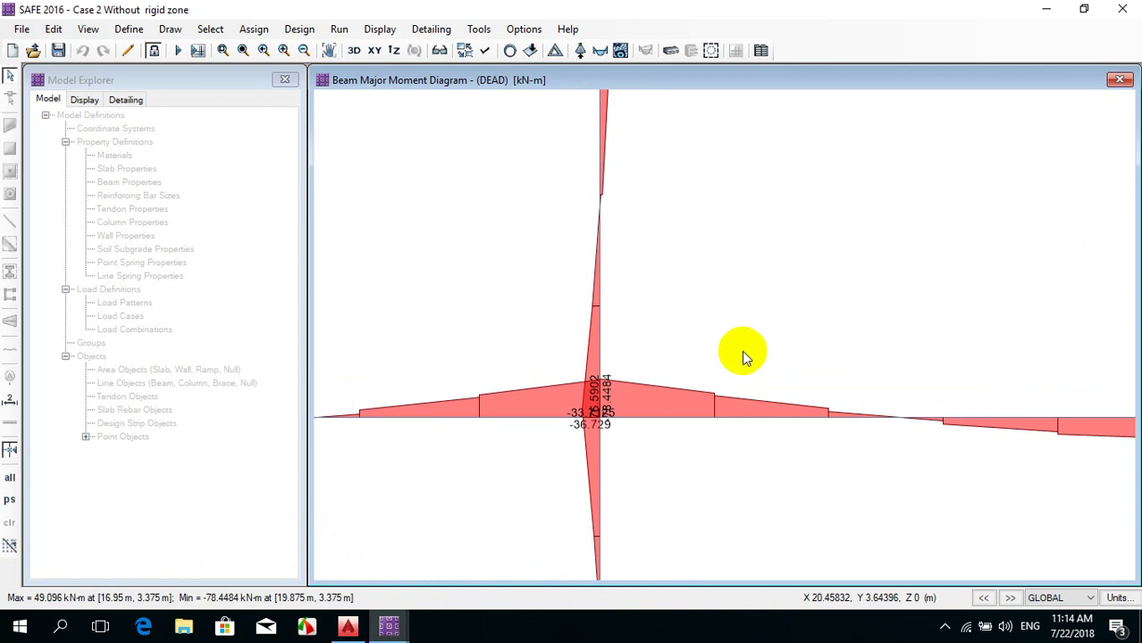
{"action": "scroll", "coordinate": [632, 354], "scroll_direction": "down", "scroll_amount": 1}
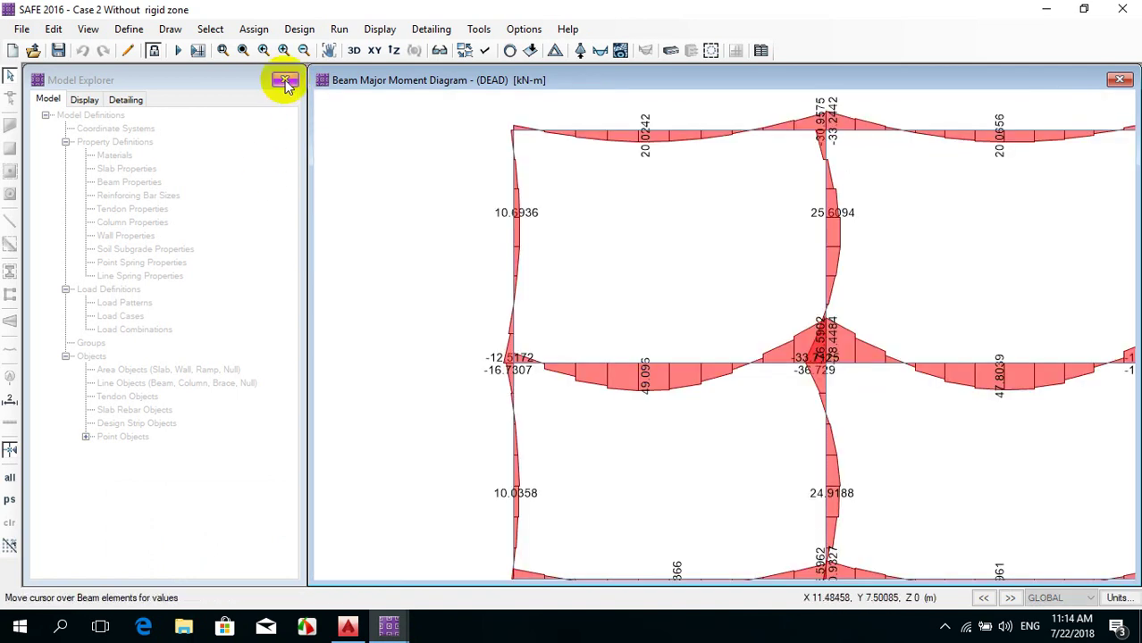
{"action": "left_click", "coordinate": [284, 80]}
Glance at the AutoCAD column layout drawing and return to SAFE's Case 1 model to examine the central horizontal beam's midspan moments
{"action": "left_click", "coordinate": [346, 626]}
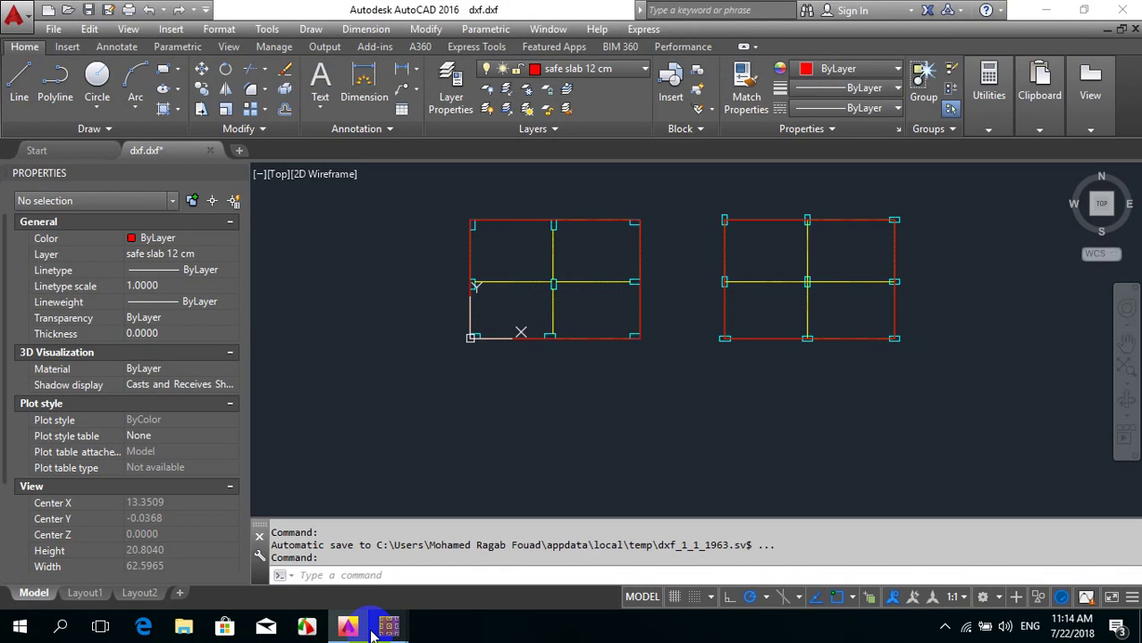
{"action": "left_click", "coordinate": [390, 628]}
{"action": "mouse_move", "coordinate": [390, 629]}
{"action": "left_click", "coordinate": [209, 548]}
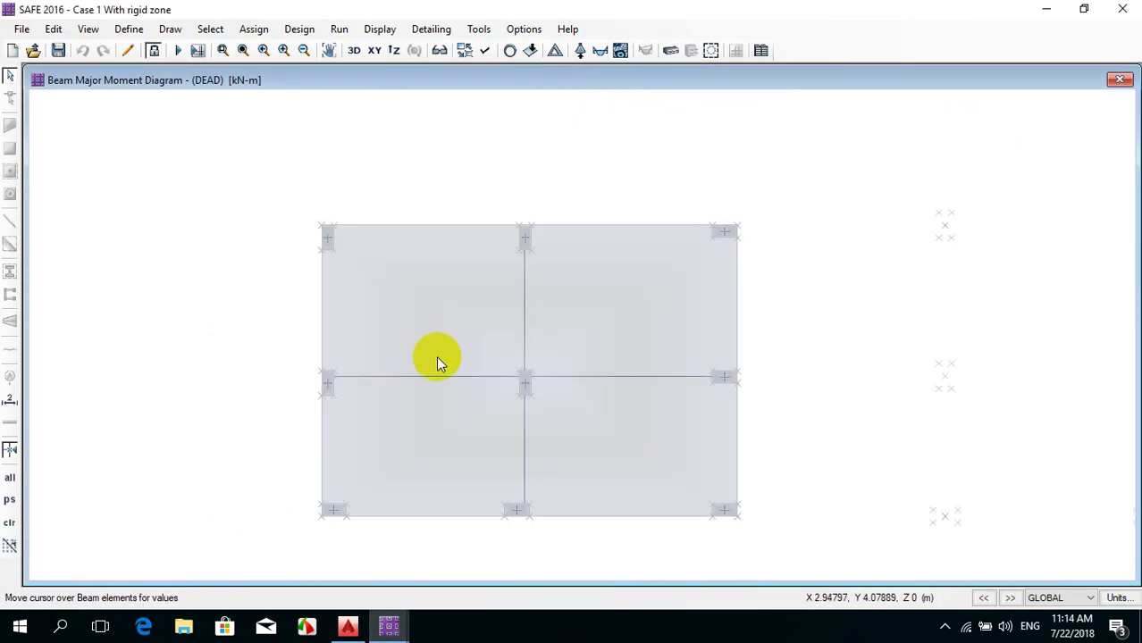
{"action": "left_click", "coordinate": [427, 382]}
{"action": "scroll", "coordinate": [427, 383], "scroll_direction": "up", "scroll_amount": 1}
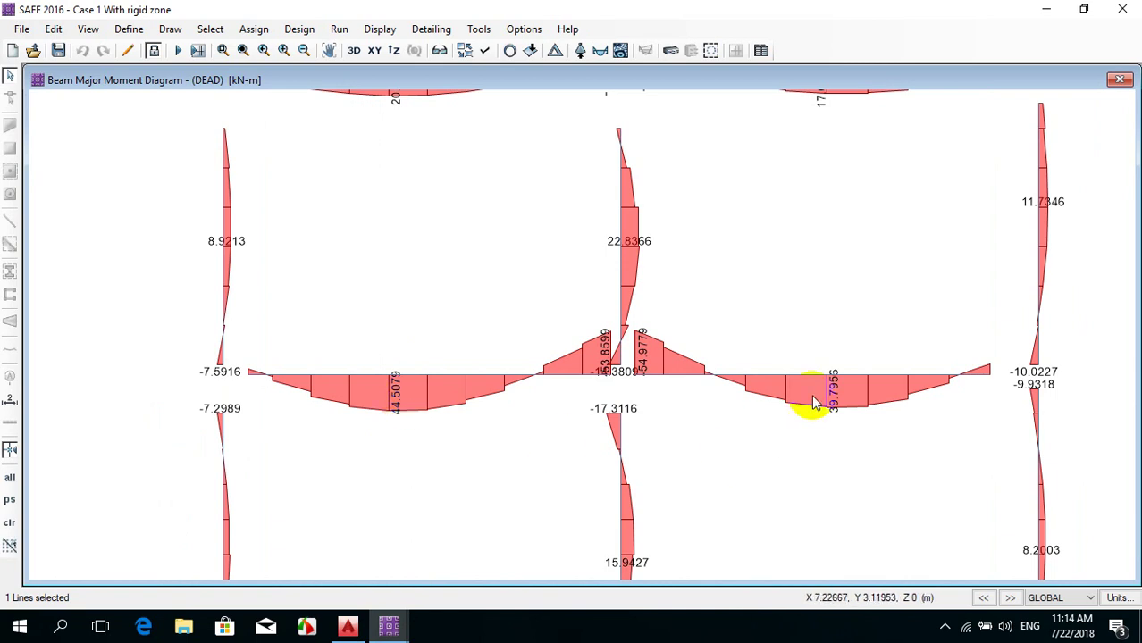
Compare the central horizontal beam's midspan moments between the Case 2 Without rigid zone and Case 3 trial models, ending in Case 2
{"action": "left_click", "coordinate": [388, 625]}
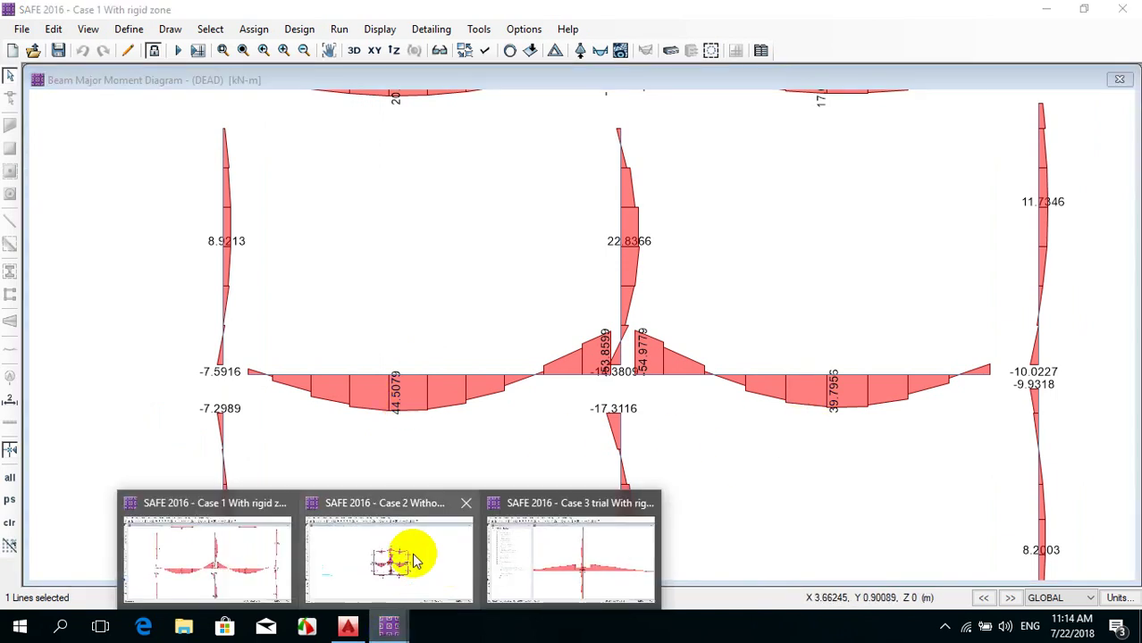
{"action": "left_click", "coordinate": [414, 561]}
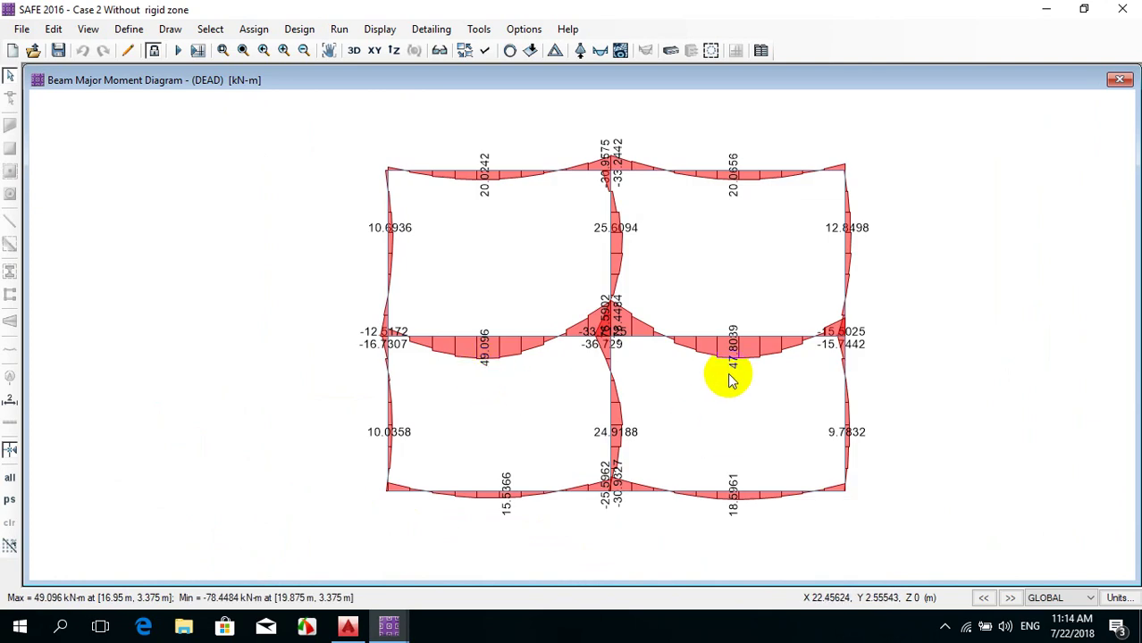
{"action": "left_click", "coordinate": [388, 626]}
{"action": "left_click", "coordinate": [671, 539]}
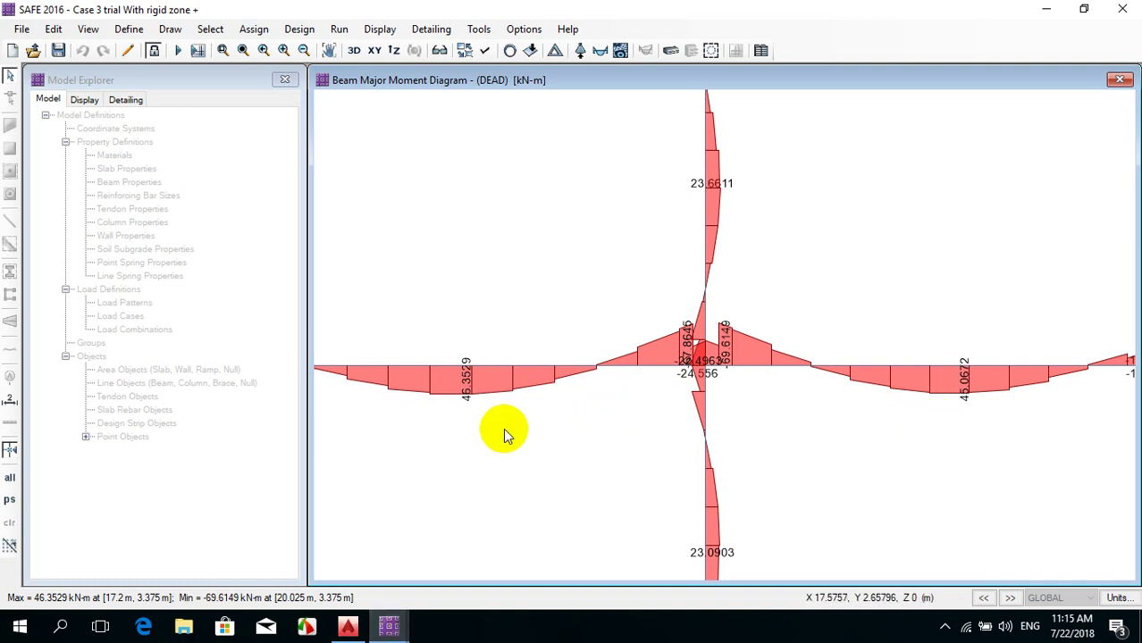
{"action": "mouse_move", "coordinate": [390, 626]}
{"action": "left_click", "coordinate": [395, 563]}
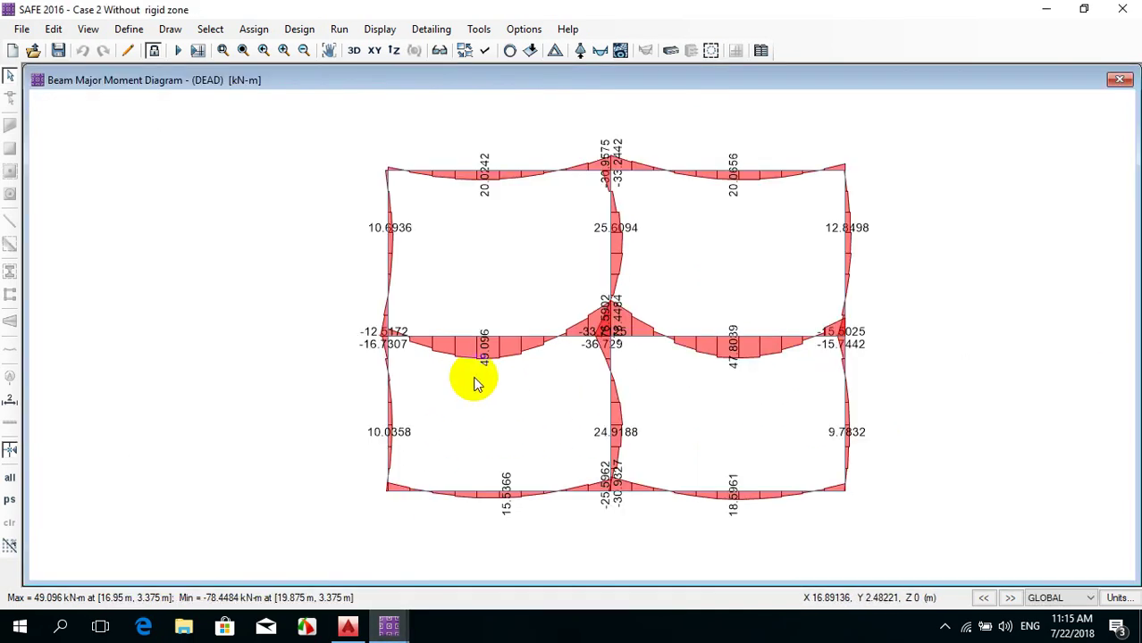
Compare the central horizontal beam's midspan moments in Case 1 With rigid zone with the Case 2 diagram, ending at Case 2's central support
{"action": "left_click", "coordinate": [250, 556]}
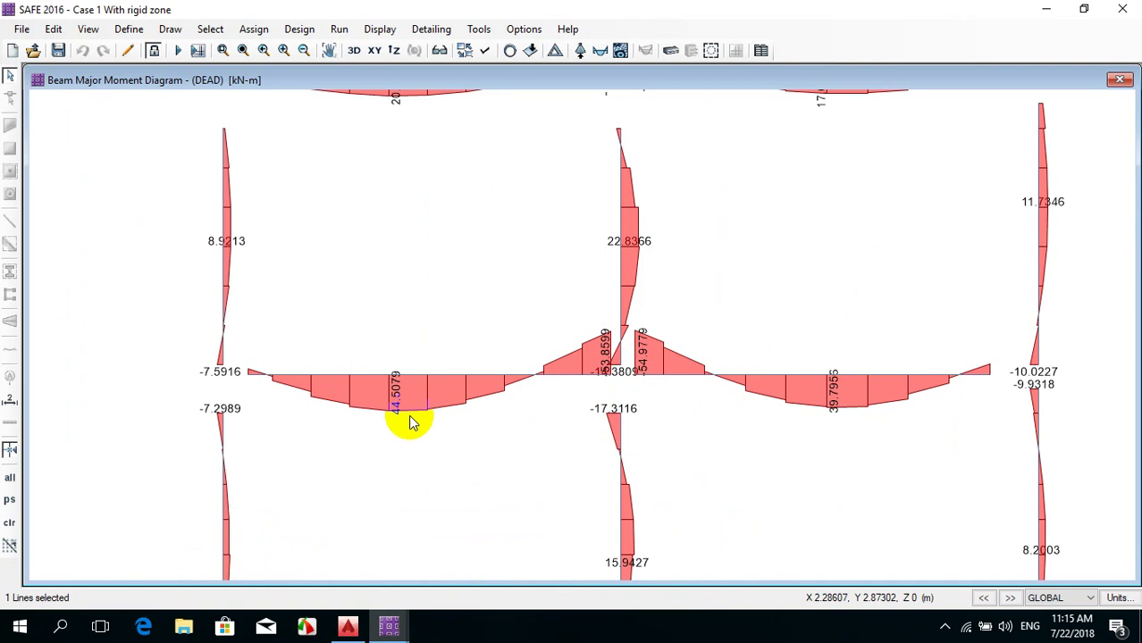
{"action": "mouse_move", "coordinate": [387, 626]}
{"action": "left_click", "coordinate": [378, 547]}
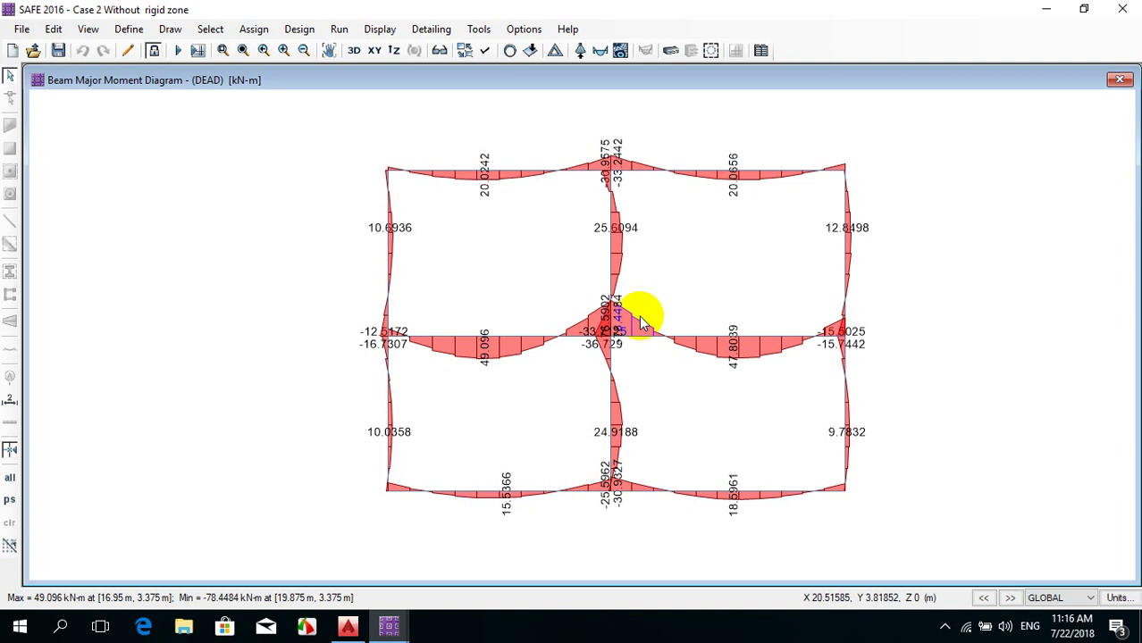
Examine the Case 3 trial model's moments at the central column and along the midspans of the surrounding beams
{"action": "mouse_move", "coordinate": [389, 622]}
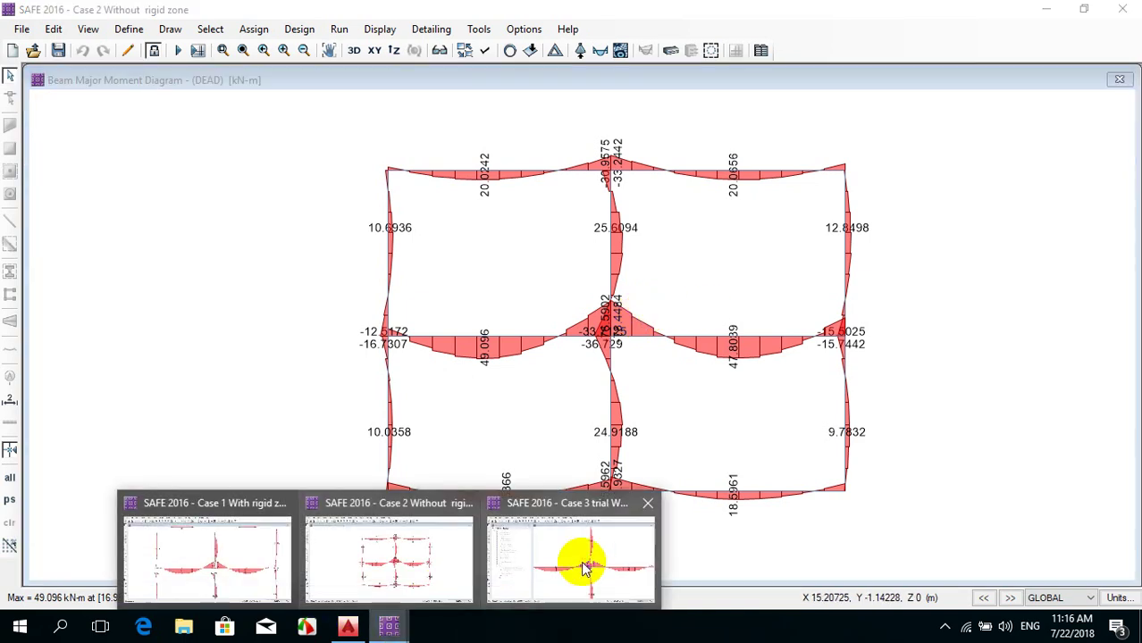
{"action": "left_click", "coordinate": [581, 566]}
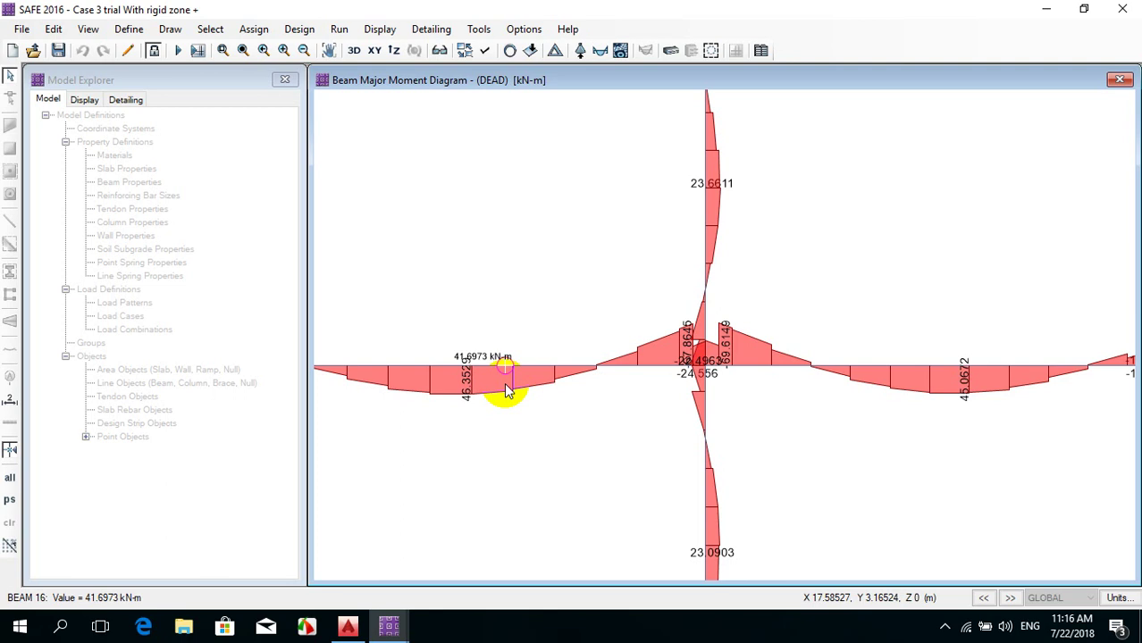
{"action": "middle_click_drag", "start_coordinate": [520, 423], "coordinate": [572, 436]}
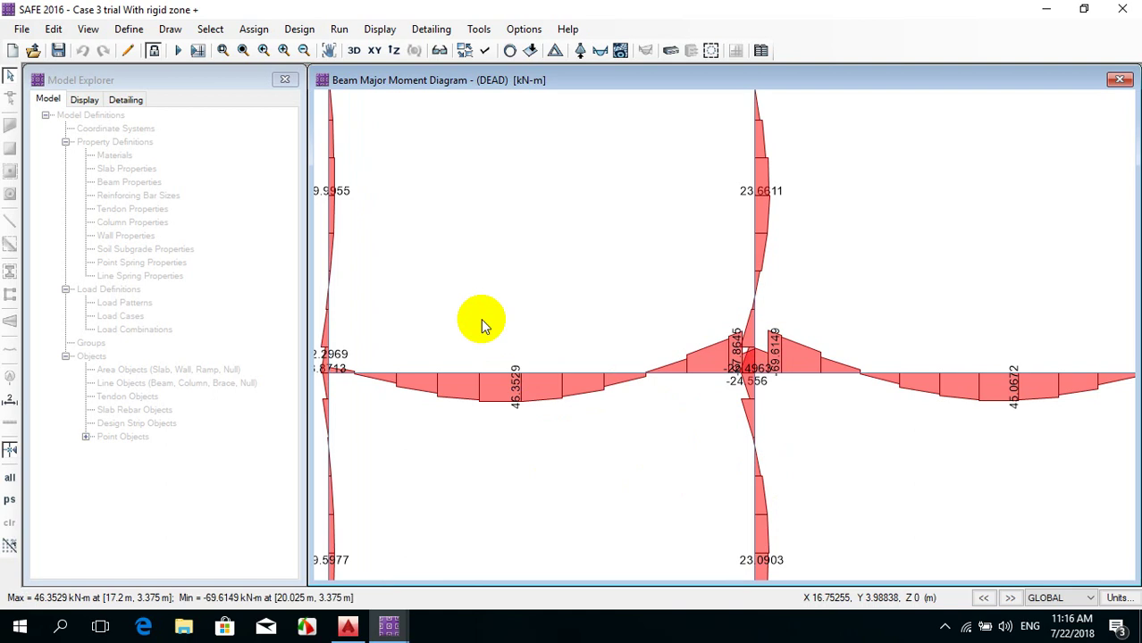
{"action": "scroll", "coordinate": [476, 315], "scroll_direction": "down", "scroll_amount": 1}
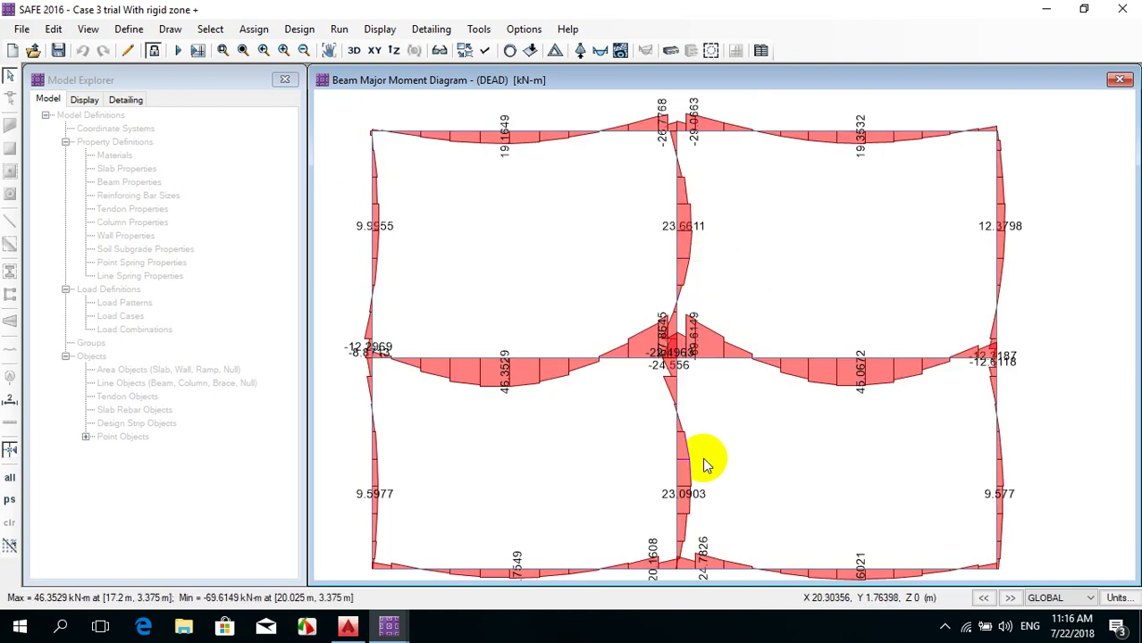
{"action": "scroll", "coordinate": [682, 493], "scroll_direction": "up", "scroll_amount": 1}
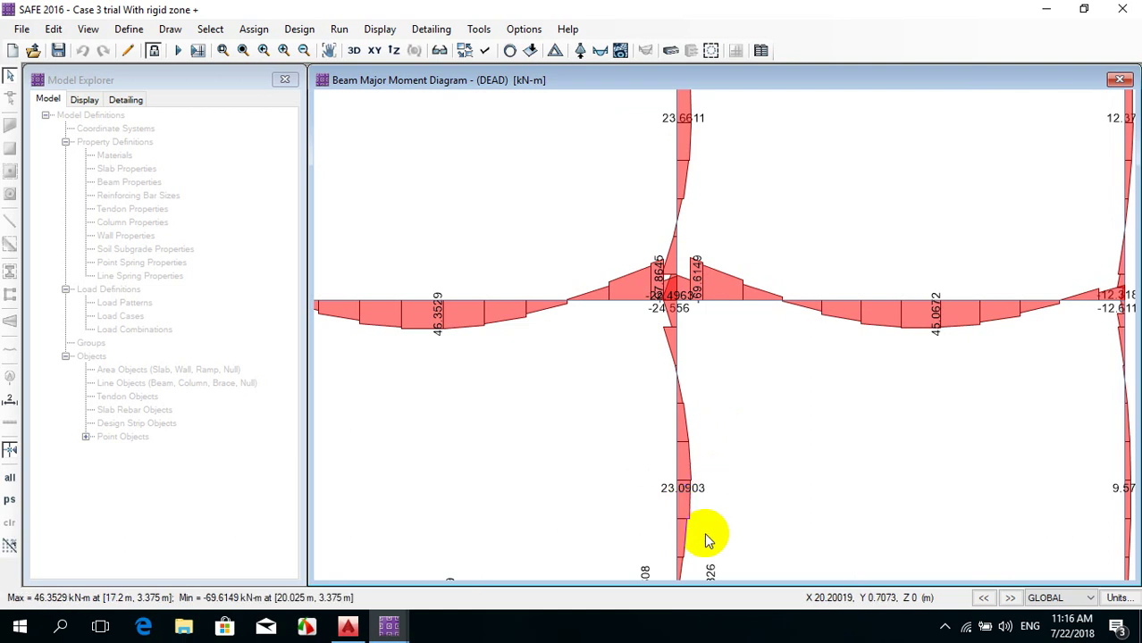
Compare the central vertical beam's span moments in Case 2 Without rigid zone with those in Case 1 With rigid zone
{"action": "left_click", "coordinate": [391, 627]}
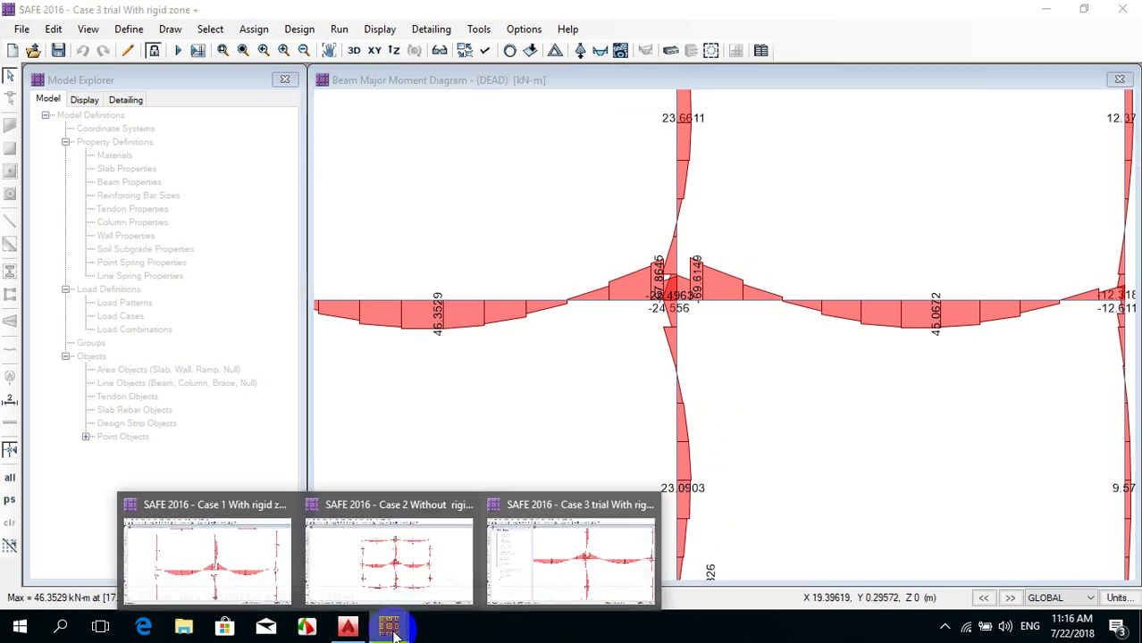
{"action": "left_click", "coordinate": [375, 557]}
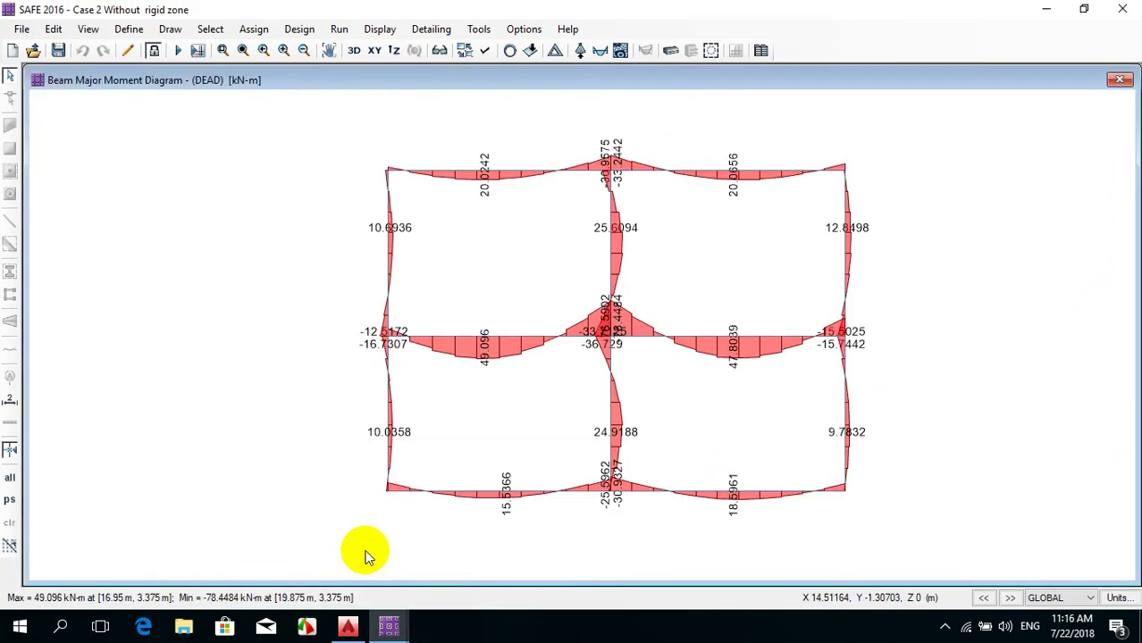
{"action": "mouse_move", "coordinate": [612, 279]}
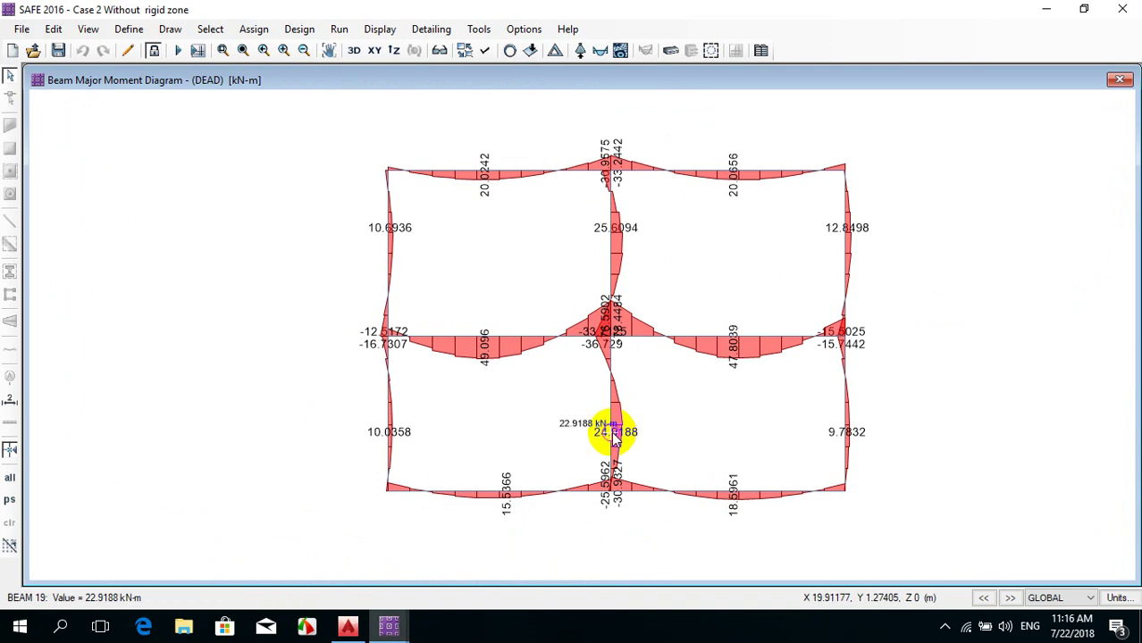
{"action": "mouse_move", "coordinate": [402, 624]}
{"action": "left_click", "coordinate": [247, 556]}
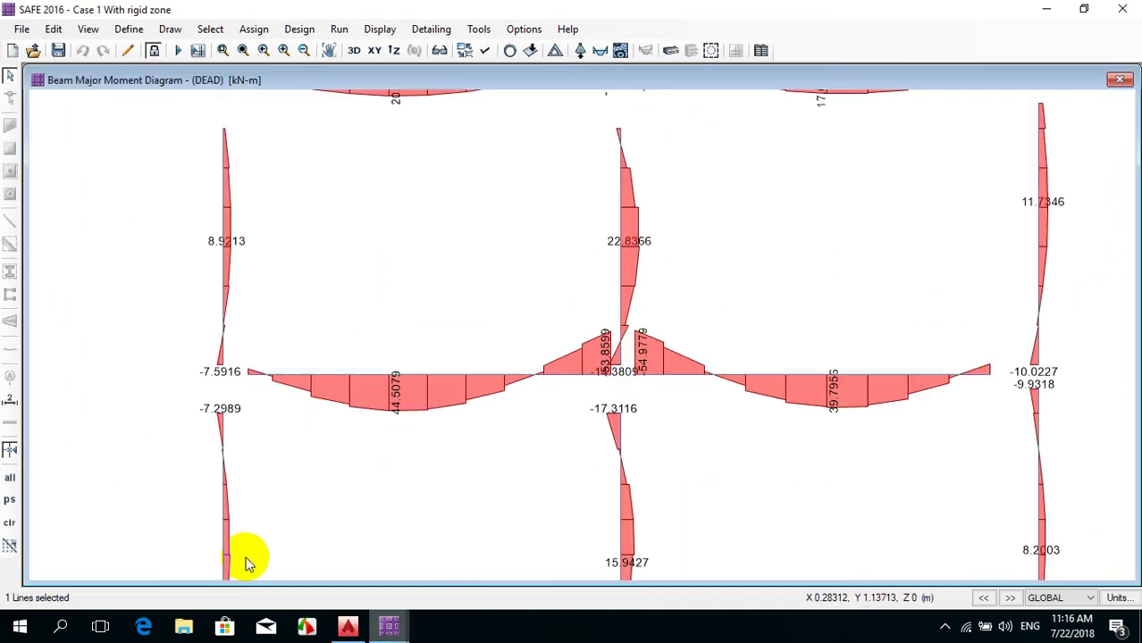
{"action": "left_click", "coordinate": [627, 544]}
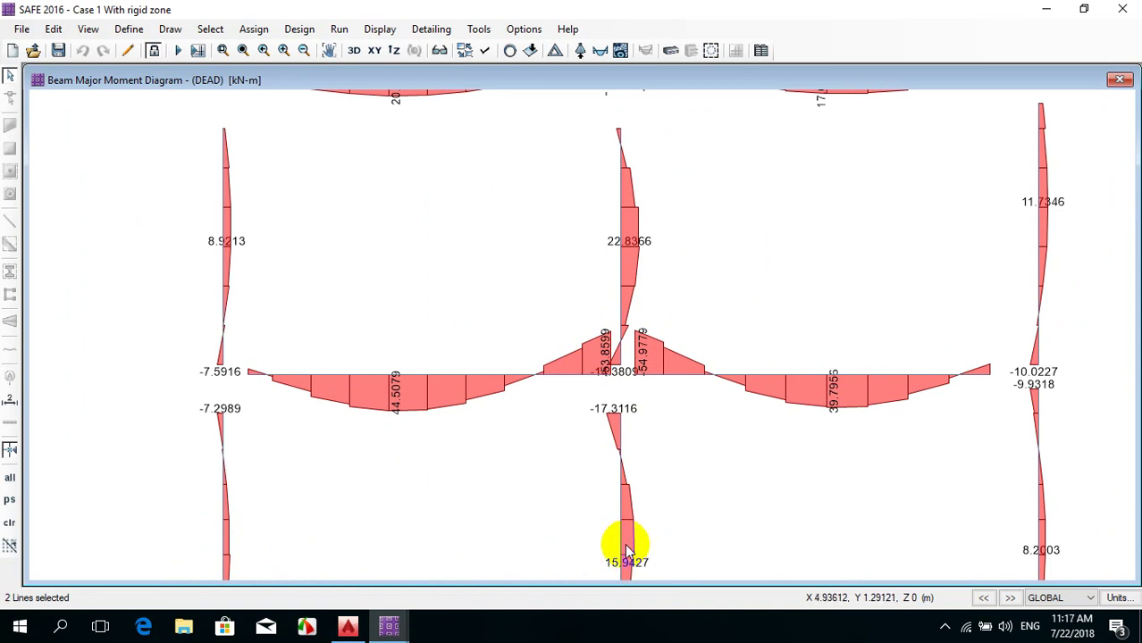
{"action": "left_click", "coordinate": [610, 535]}
{"action": "mouse_move", "coordinate": [546, 369]}
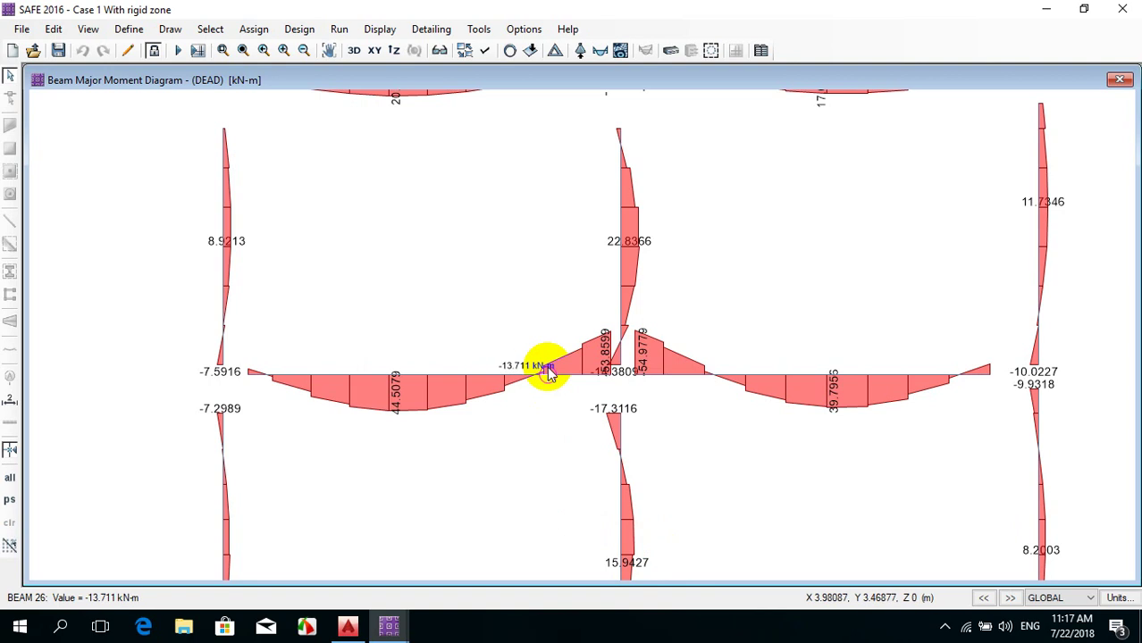
{"action": "scroll", "coordinate": [547, 366], "scroll_direction": "down", "scroll_amount": 1}
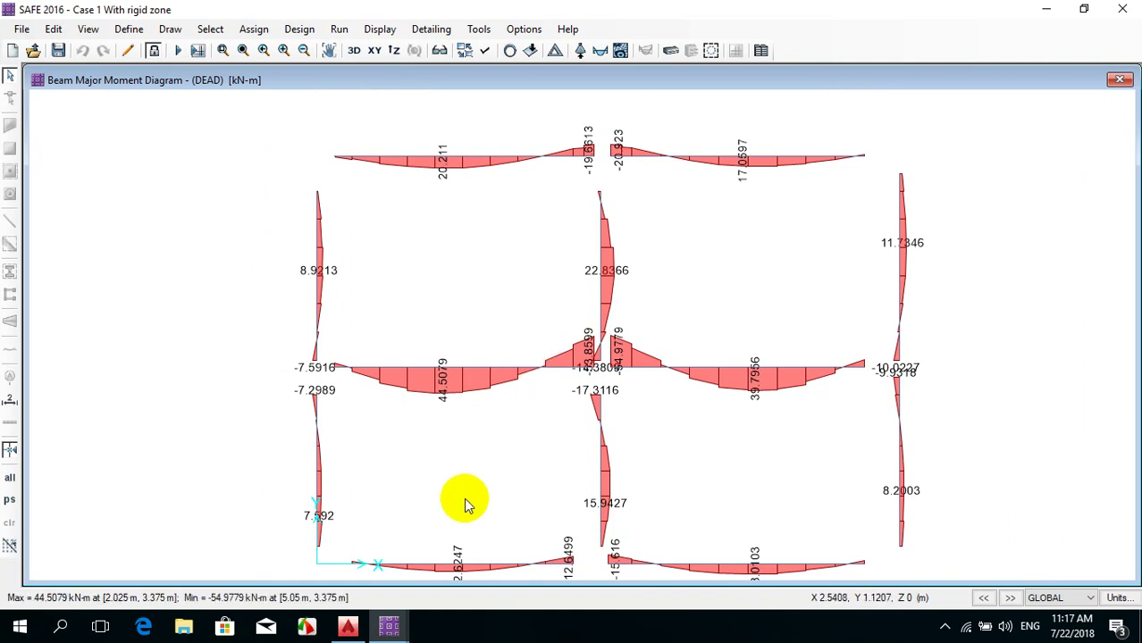
Glance at the Case 3 trial diagram and examine both midspan moments of the central horizontal beam in Case 2
{"action": "left_click", "coordinate": [389, 627]}
{"action": "left_click", "coordinate": [583, 559]}
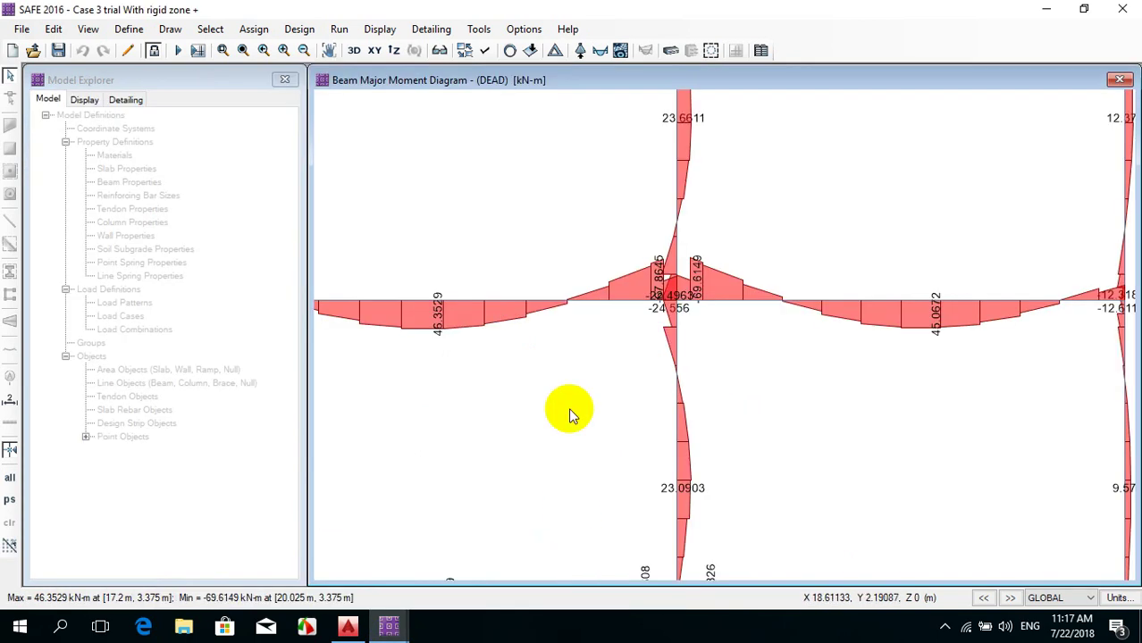
{"action": "mouse_move", "coordinate": [389, 626]}
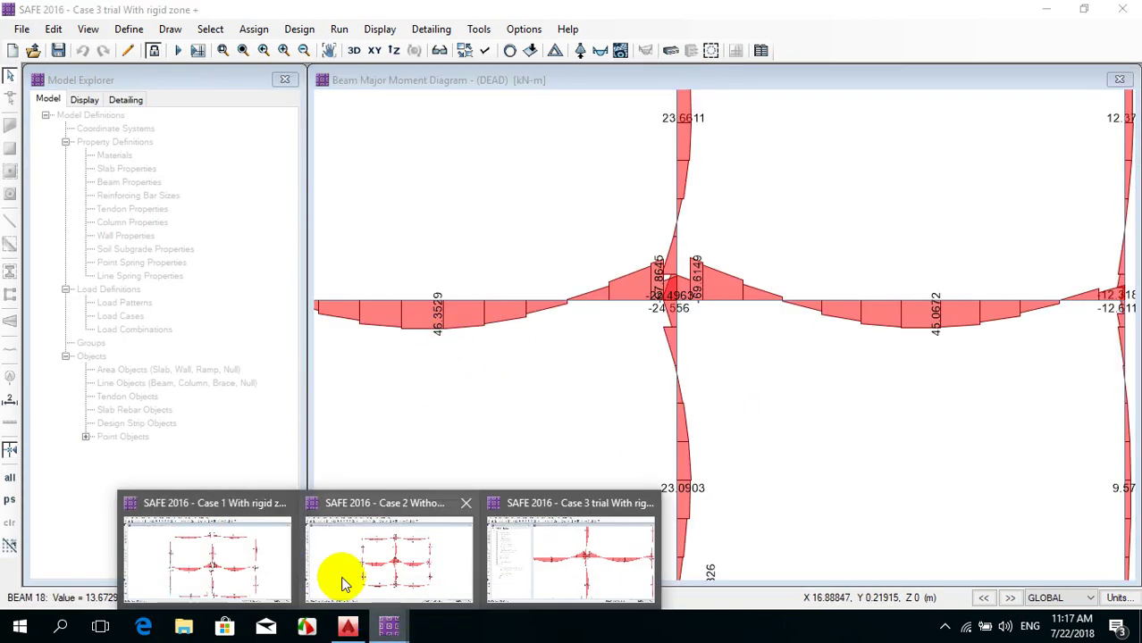
{"action": "left_click", "coordinate": [429, 571]}
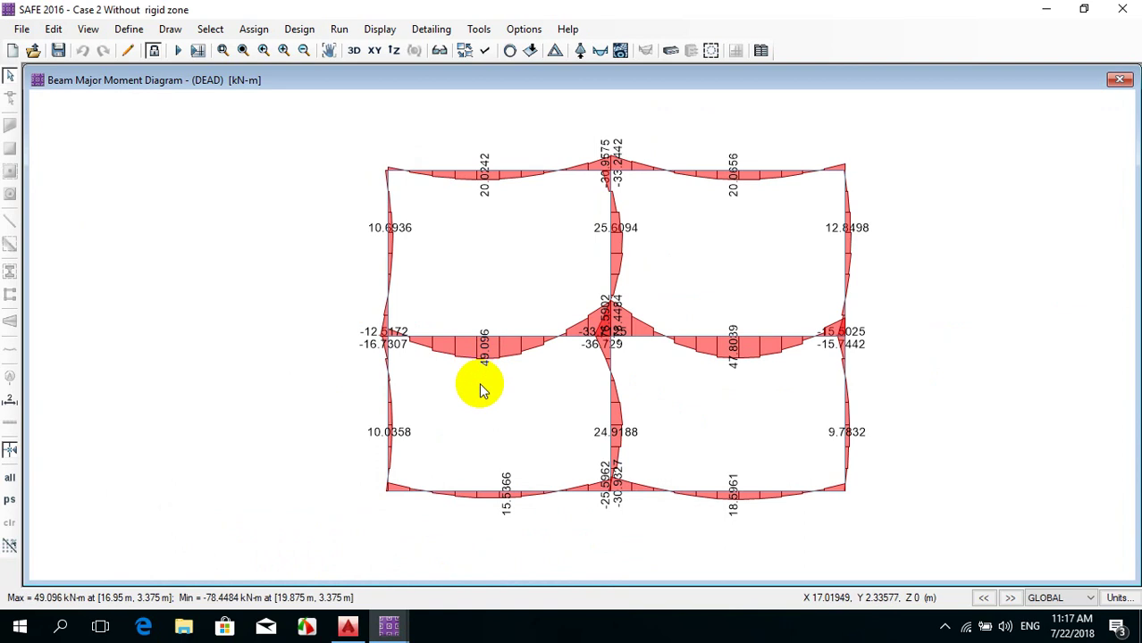
{"action": "left_click", "coordinate": [476, 339]}
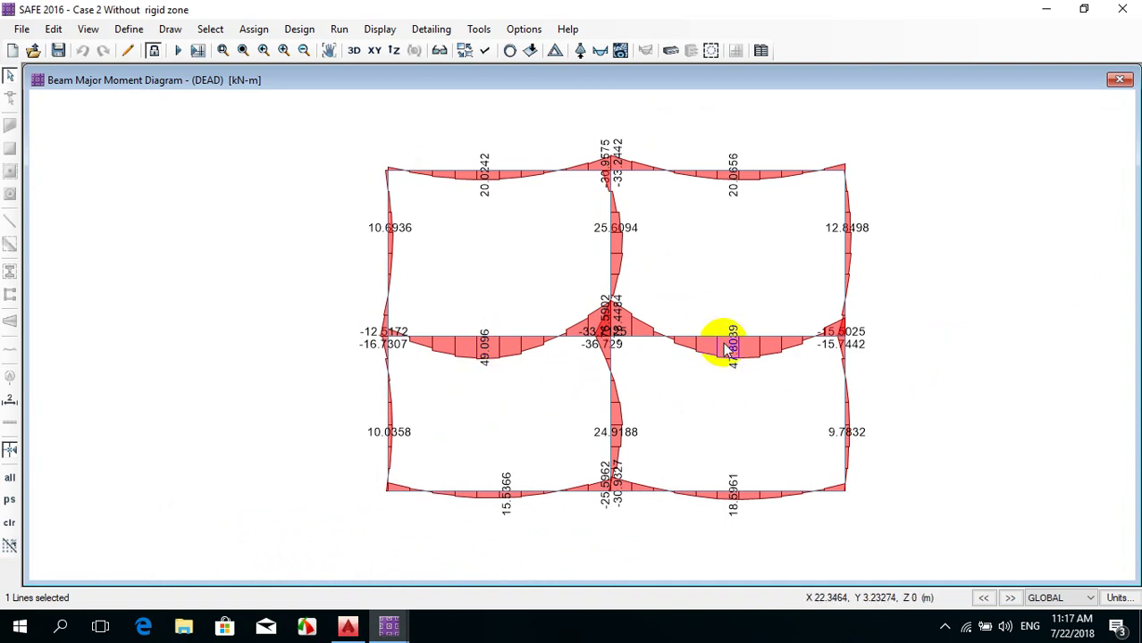
Check the midspan moments of the upper and central horizontal beams in the Case 3 trial model
{"action": "left_click", "coordinate": [399, 631]}
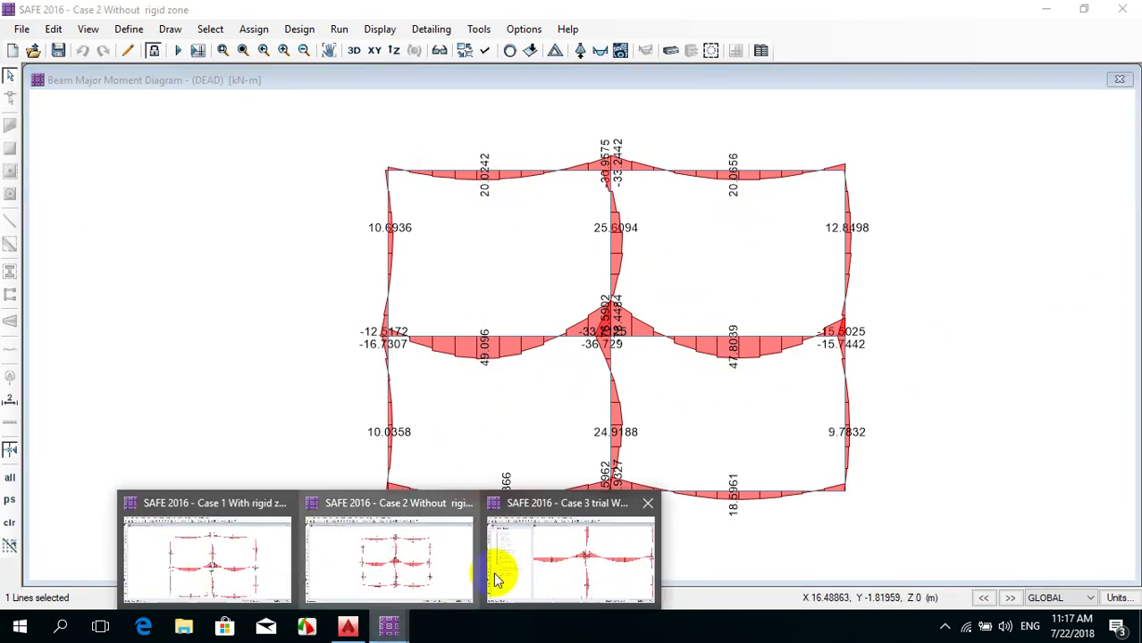
{"action": "left_click", "coordinate": [492, 568]}
{"action": "scroll", "coordinate": [765, 352], "scroll_direction": "down", "scroll_amount": 2}
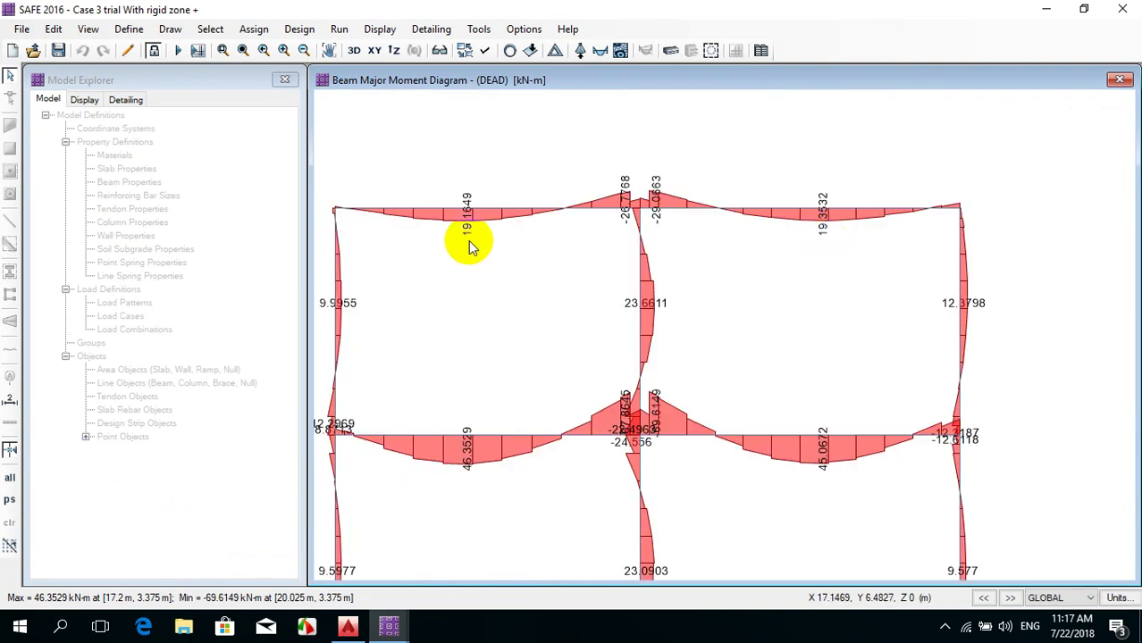
{"action": "mouse_move", "coordinate": [479, 215]}
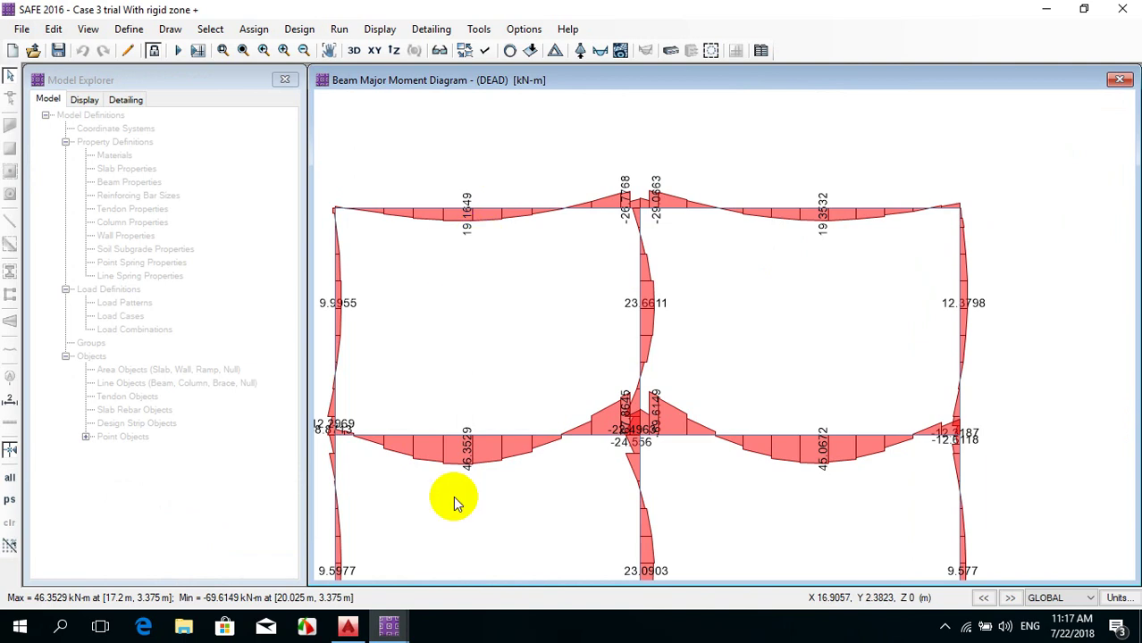
Return to the Case 1 With rigid zone model and review the span moments across its whole beam layout
{"action": "mouse_move", "coordinate": [388, 625]}
{"action": "left_click", "coordinate": [268, 572]}
{"action": "mouse_move", "coordinate": [324, 452]}
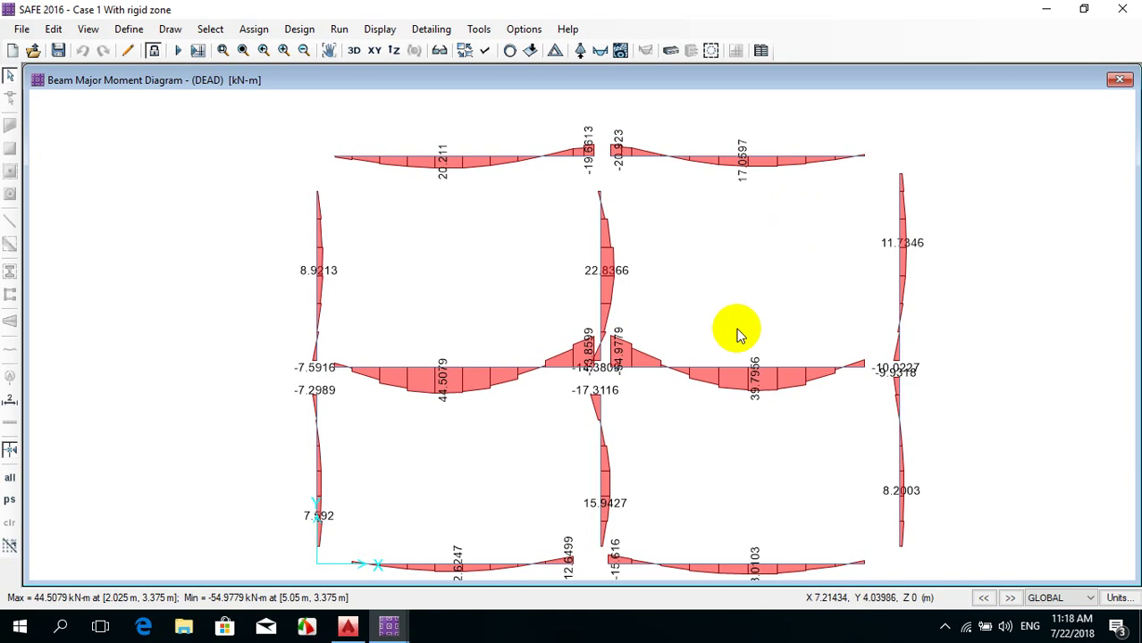
{"action": "mouse_move", "coordinate": [719, 360]}
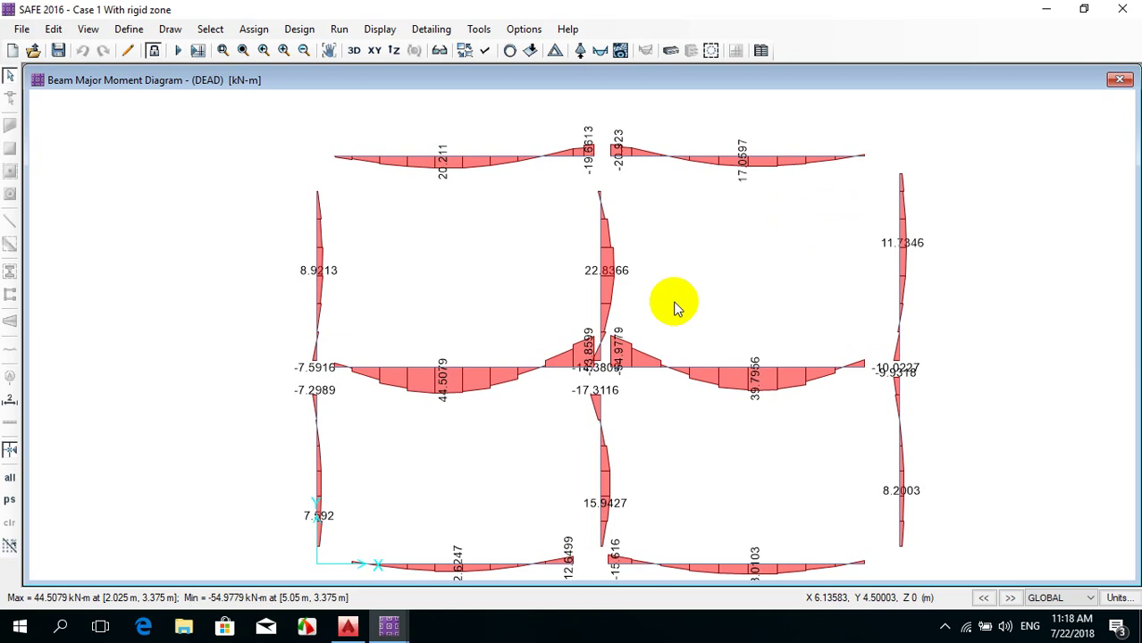
{"action": "left_click", "coordinate": [389, 626]}
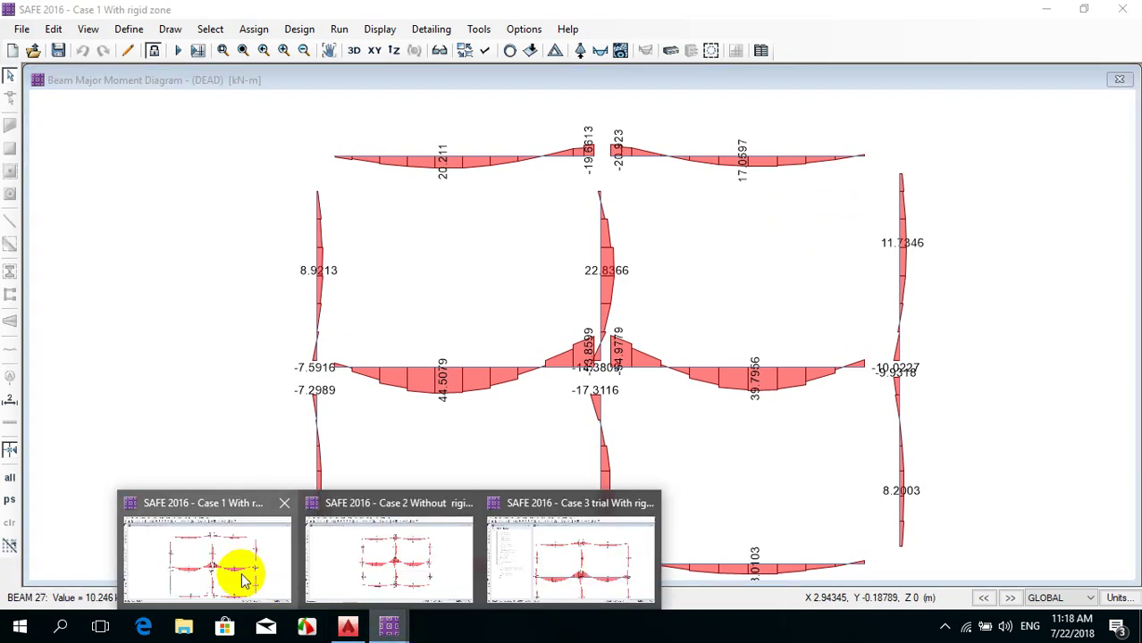
{"action": "left_click", "coordinate": [243, 579]}
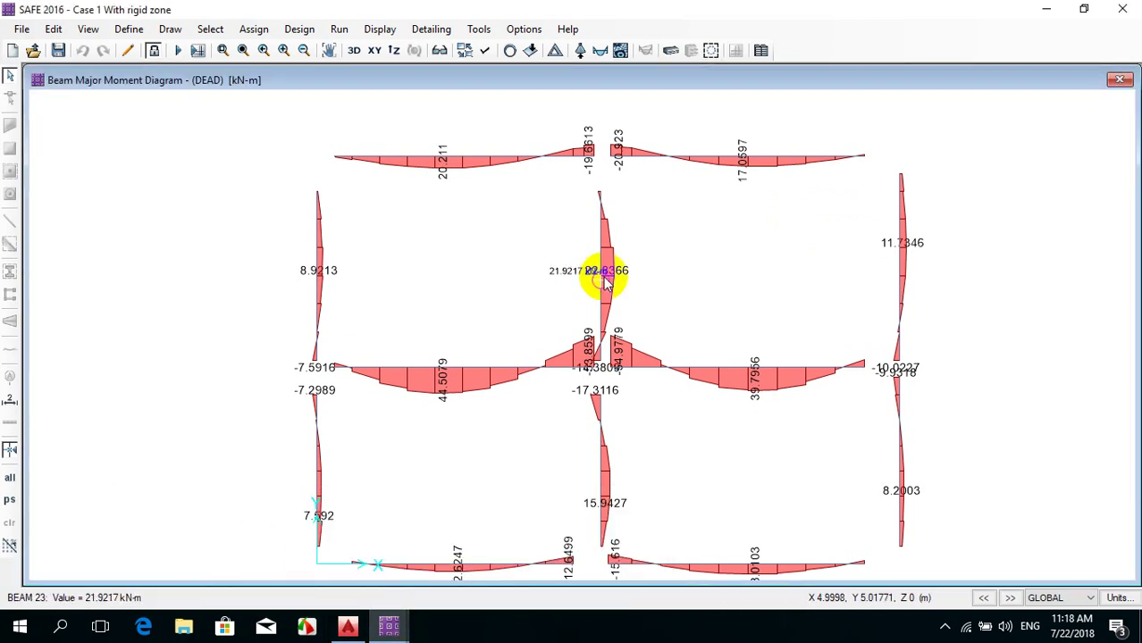
Display Case 1's DEAD point reactions as tabulated Fz values with the tabulation location reset, and view all columns
{"action": "left_click", "coordinate": [581, 51]}
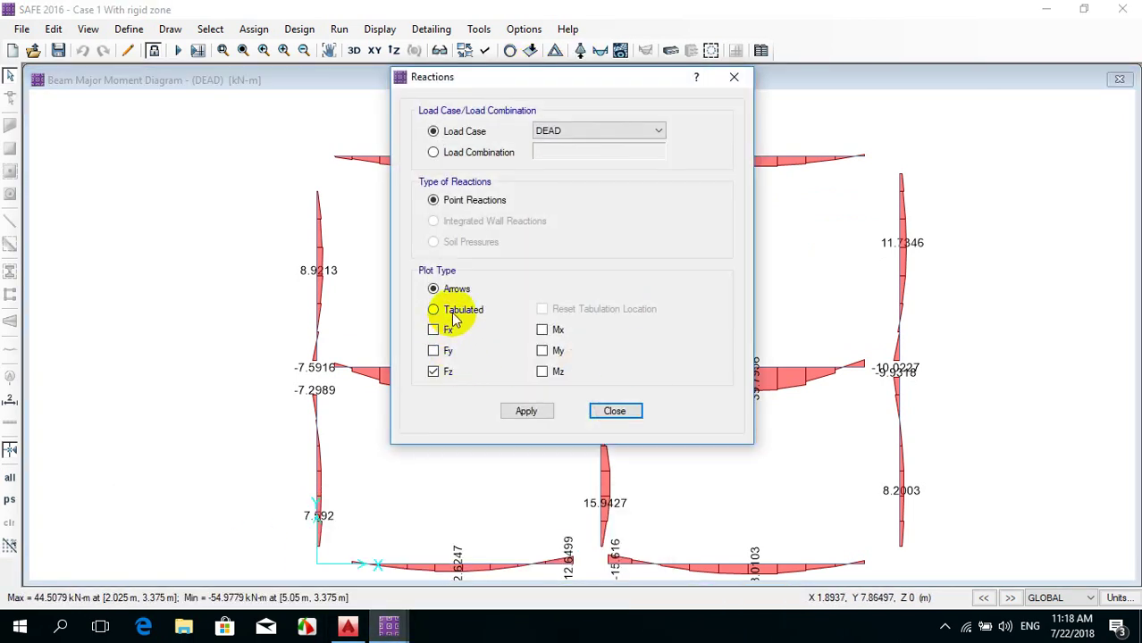
{"action": "left_click", "coordinate": [434, 311]}
{"action": "left_click", "coordinate": [543, 309]}
{"action": "left_click", "coordinate": [527, 411]}
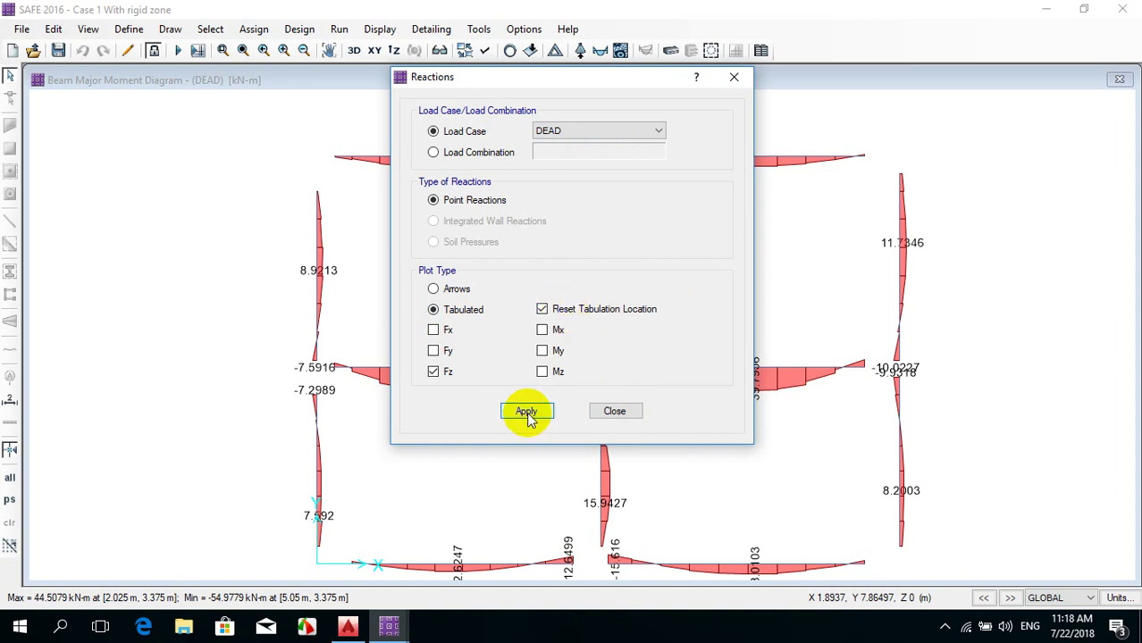
{"action": "left_click", "coordinate": [613, 411]}
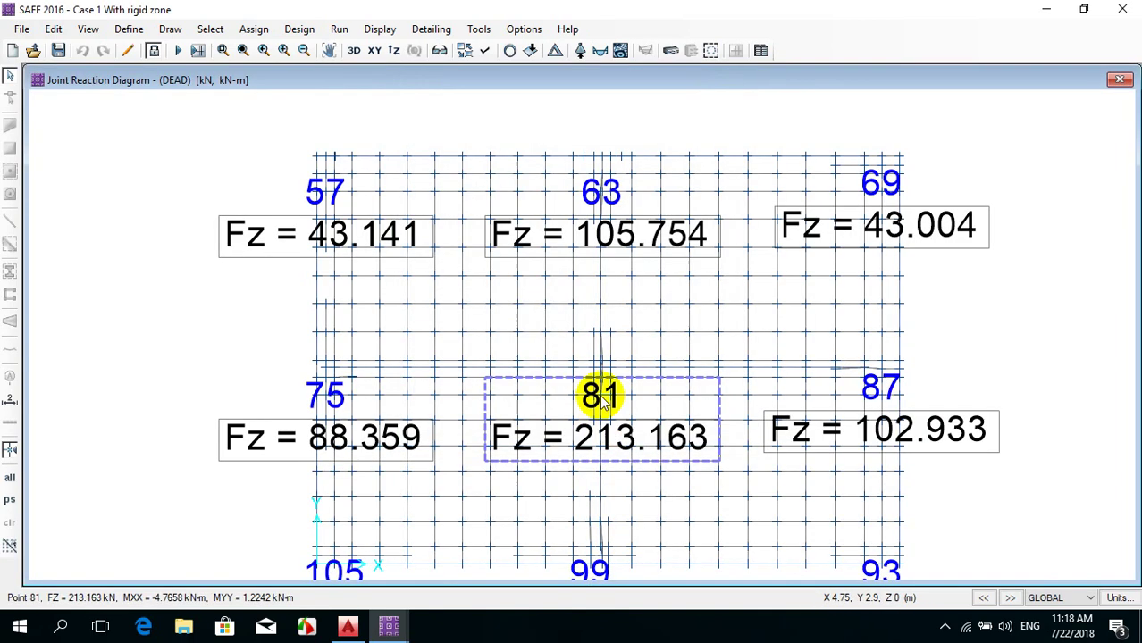
{"action": "scroll", "coordinate": [600, 400], "scroll_direction": "down", "scroll_amount": 1}
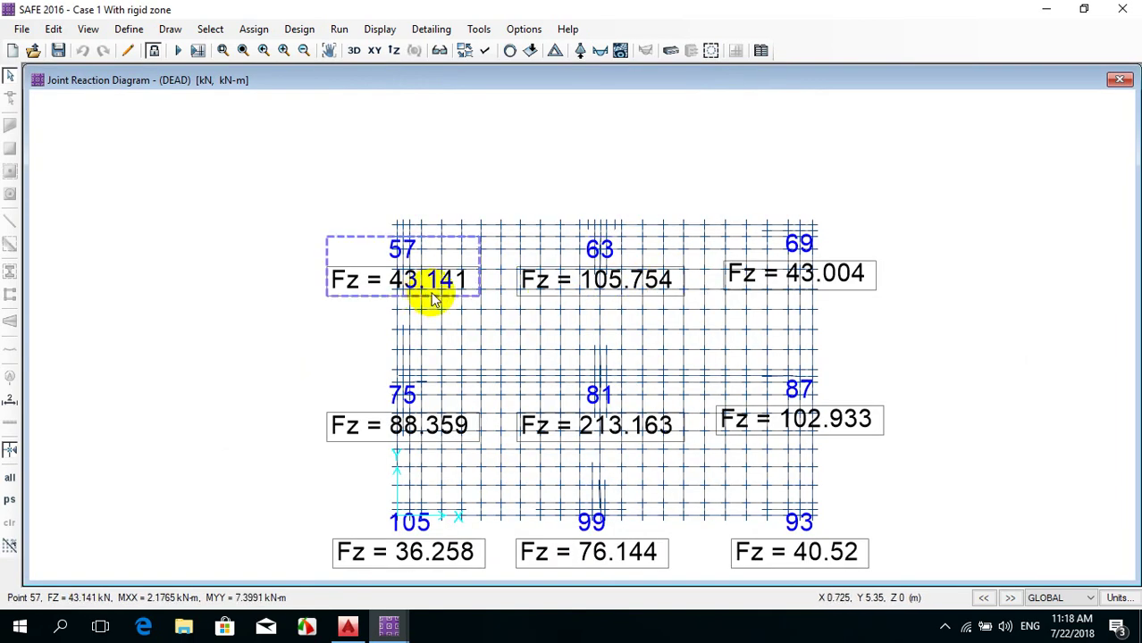
Switch to Case 2 Without rigid zone and display its DEAD point reactions as tabulated Fz values with the tabulation location reset
{"action": "left_click", "coordinate": [391, 628]}
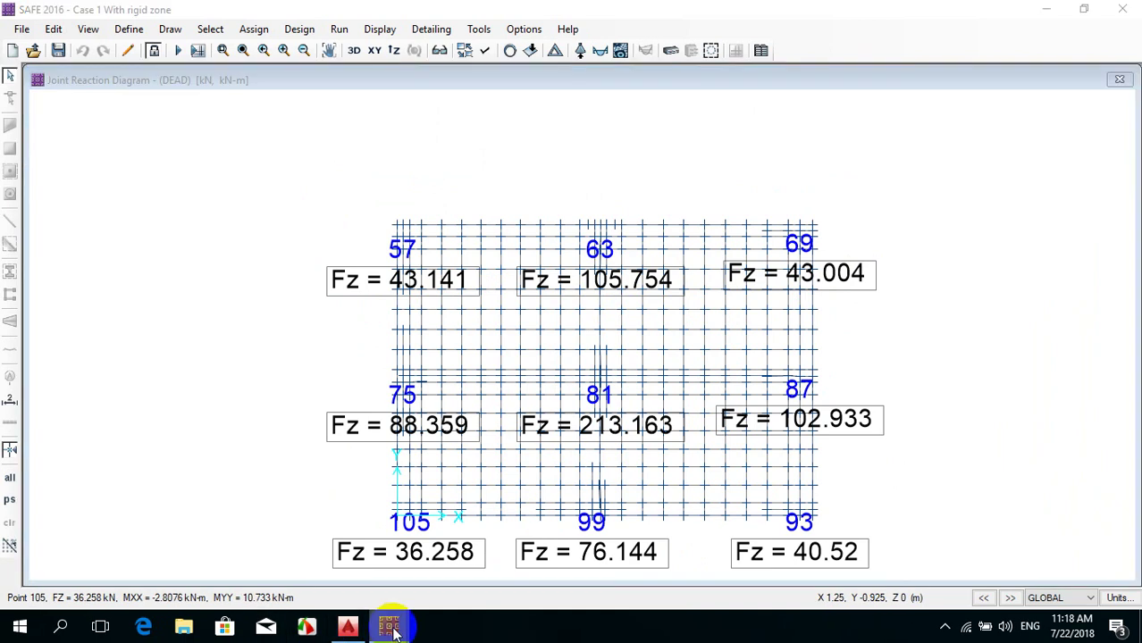
{"action": "left_click", "coordinate": [400, 548]}
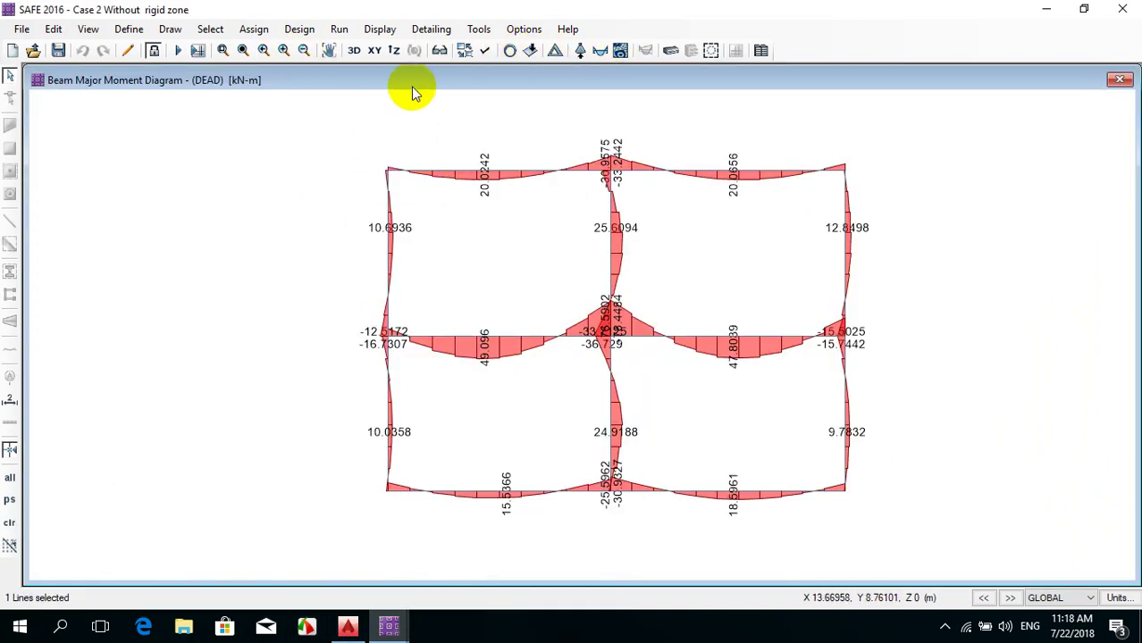
{"action": "left_click", "coordinate": [579, 52]}
{"action": "left_click", "coordinate": [435, 309]}
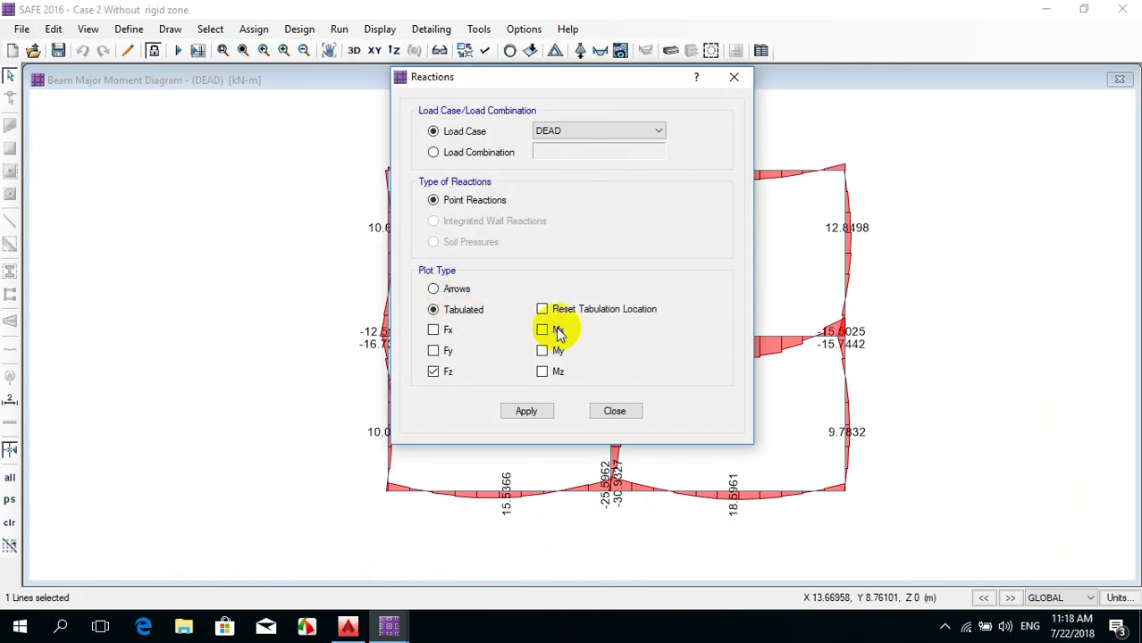
{"action": "left_click", "coordinate": [554, 308]}
{"action": "left_click", "coordinate": [527, 412]}
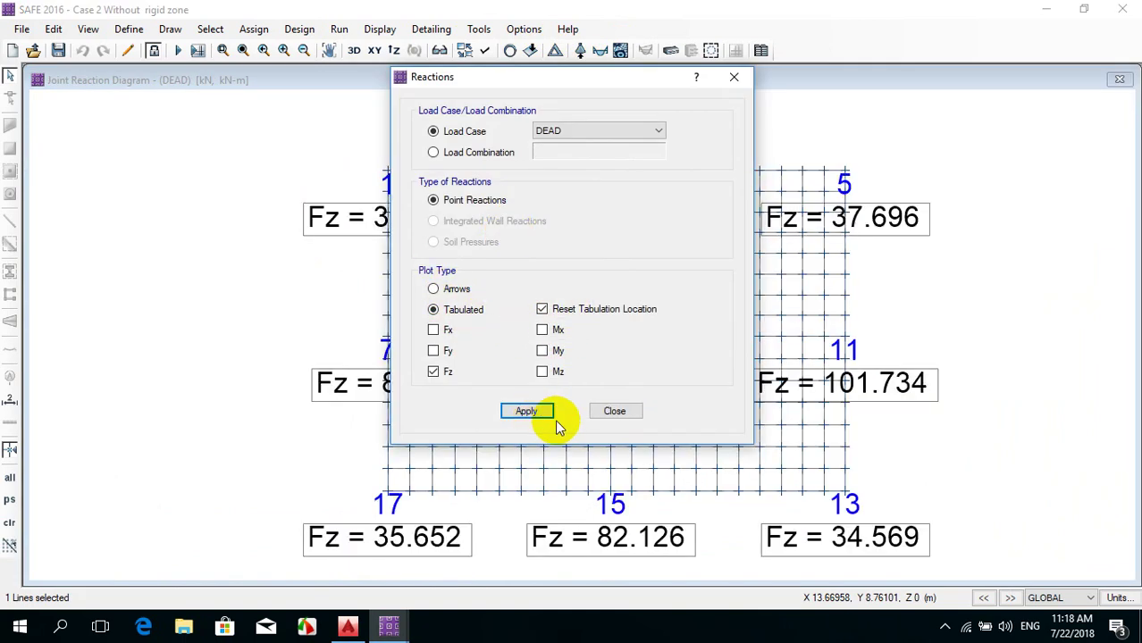
{"action": "left_click", "coordinate": [614, 412]}
Switch to the Case 3 trial, display DEAD point reactions as tabulated Fz values with tabulation location reset, and close the Model Explorer
{"action": "mouse_move", "coordinate": [389, 626]}
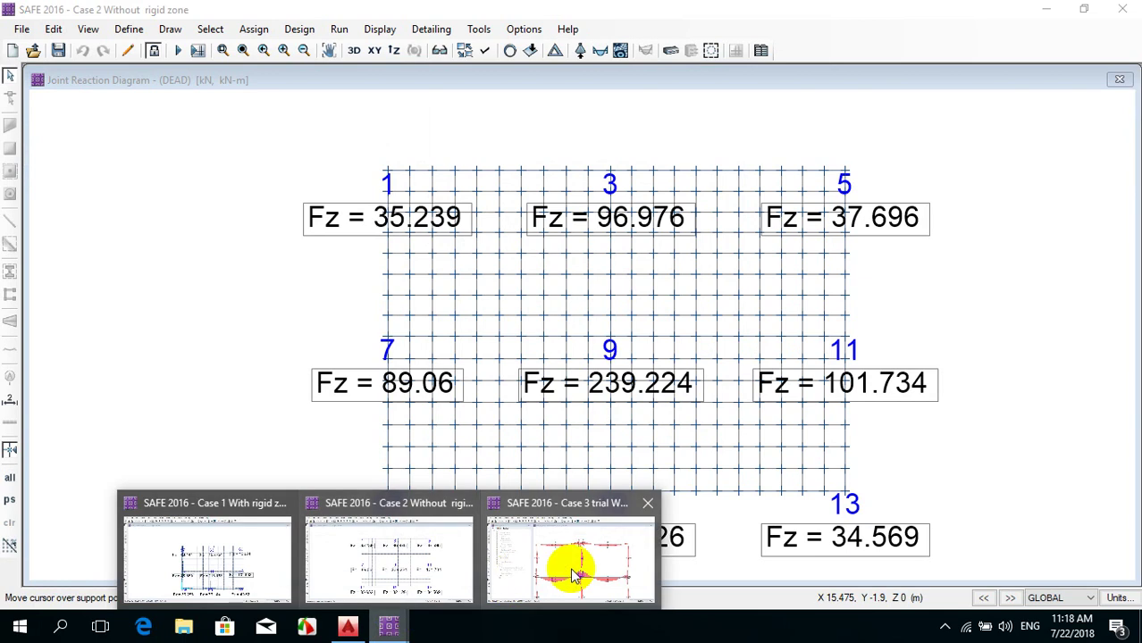
{"action": "left_click", "coordinate": [577, 576]}
{"action": "left_click", "coordinate": [579, 52]}
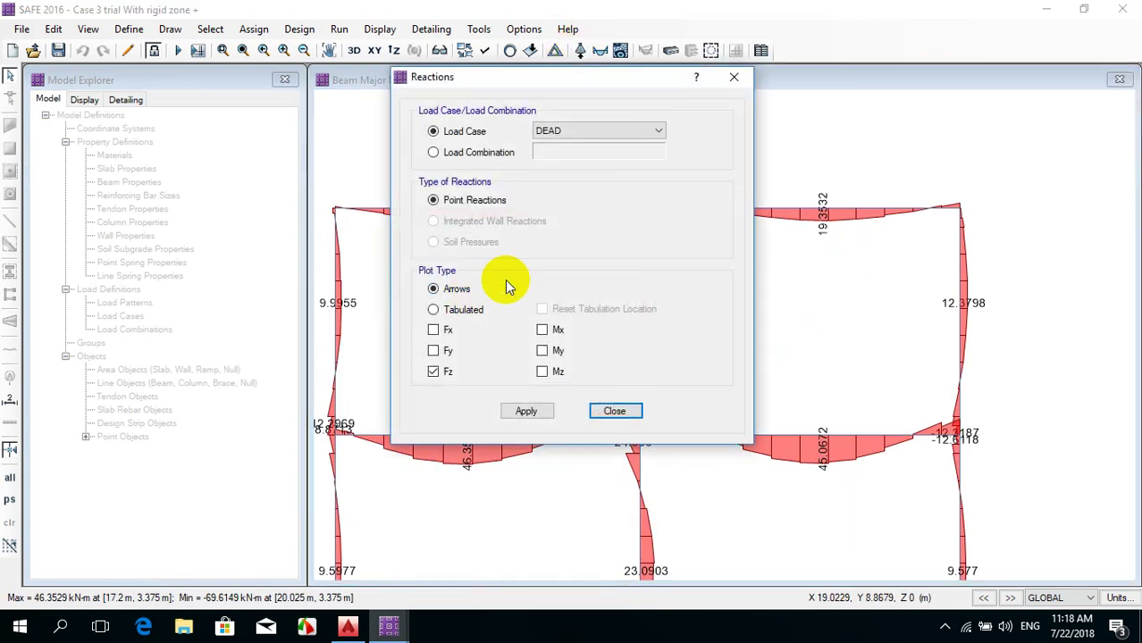
{"action": "left_click", "coordinate": [450, 309]}
{"action": "left_click", "coordinate": [583, 308]}
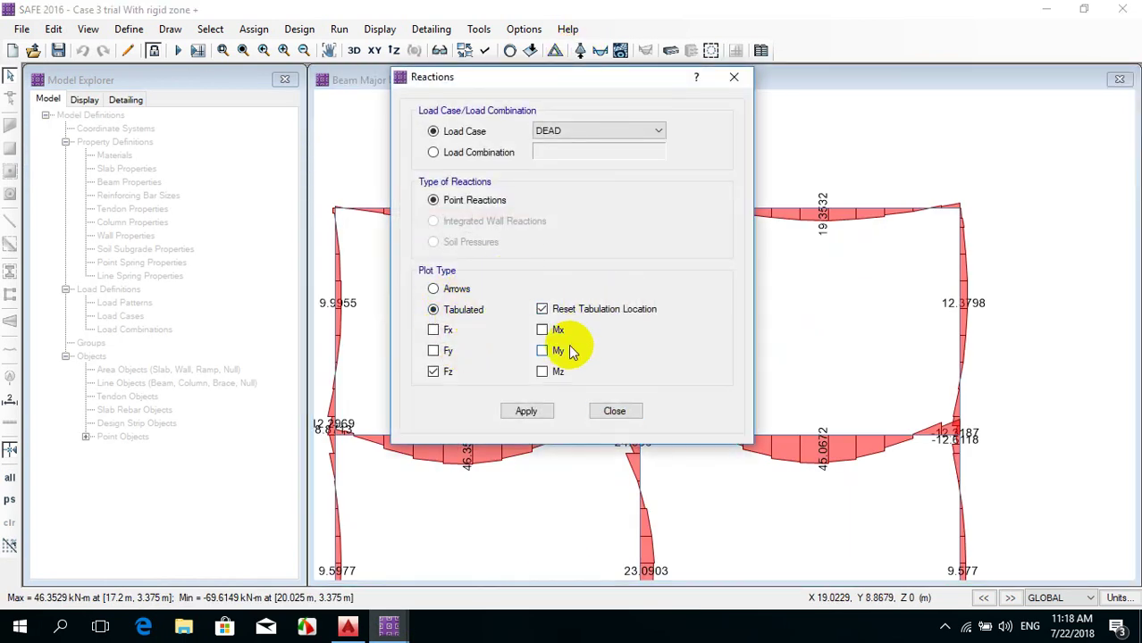
{"action": "left_click", "coordinate": [526, 412]}
{"action": "left_click", "coordinate": [615, 412]}
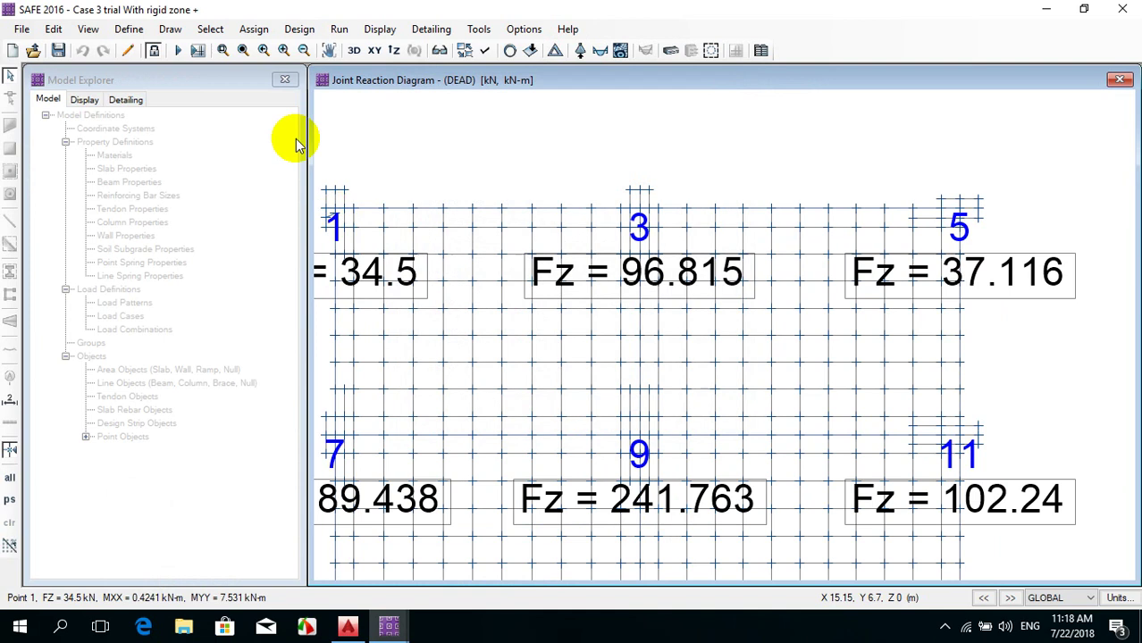
{"action": "left_click", "coordinate": [284, 80]}
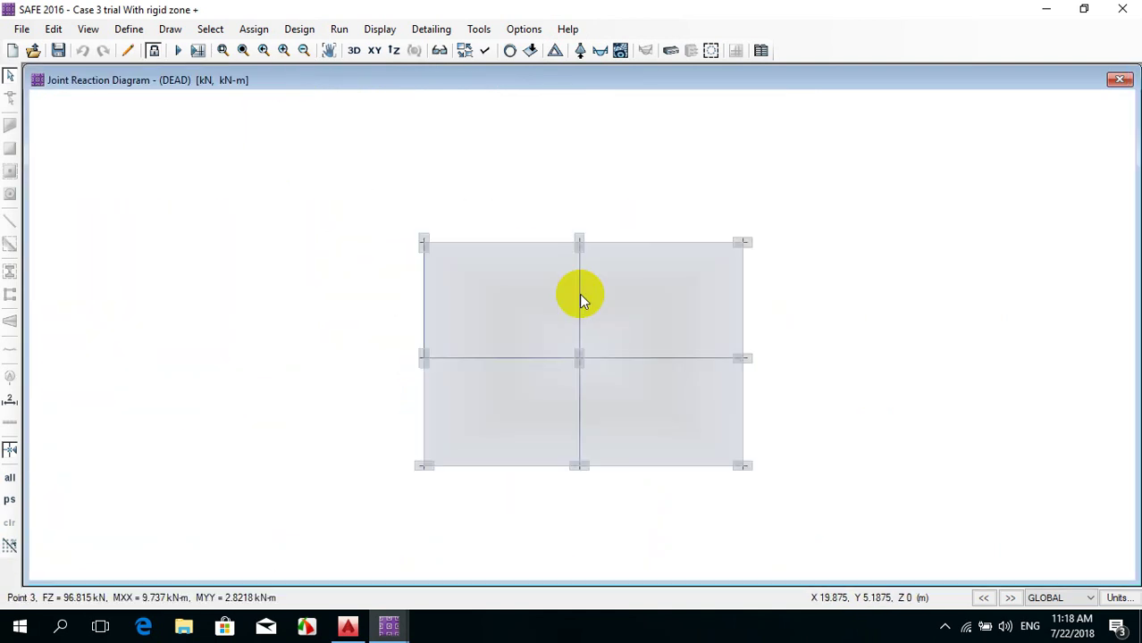
{"action": "scroll", "coordinate": [574, 297], "scroll_direction": "up", "scroll_amount": 1}
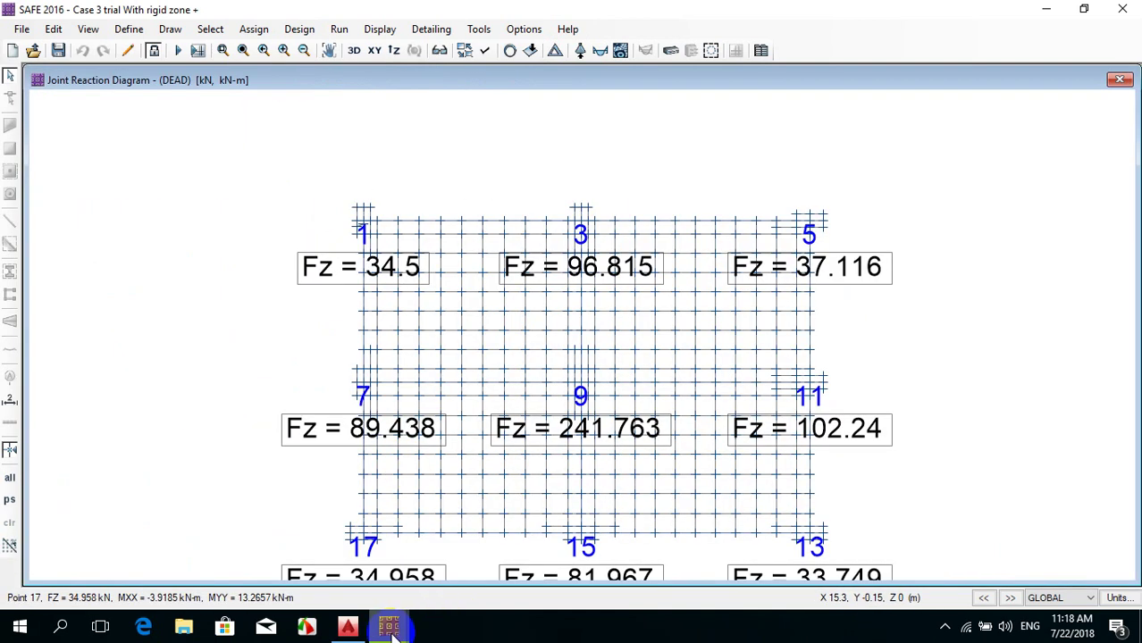
Compare the tabulated DEAD column reactions of Case 1, Case 2 and the Case 3 trial in turn
{"action": "mouse_move", "coordinate": [391, 630]}
{"action": "left_click", "coordinate": [258, 572]}
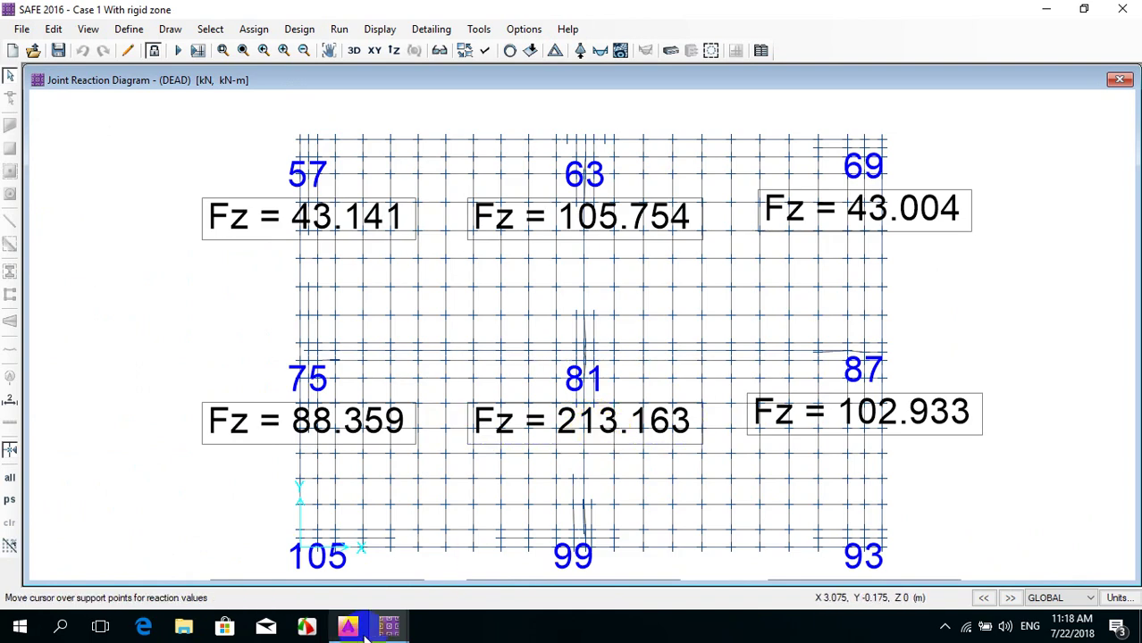
{"action": "mouse_move", "coordinate": [393, 630]}
{"action": "left_click", "coordinate": [421, 543]}
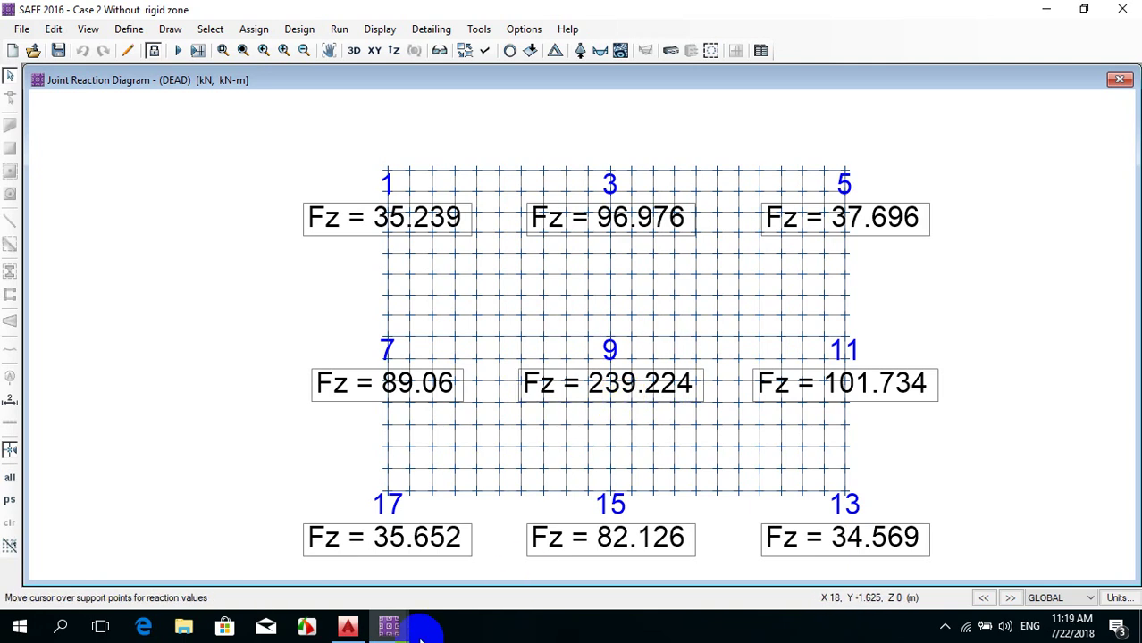
{"action": "mouse_move", "coordinate": [446, 620]}
{"action": "left_click", "coordinate": [637, 556]}
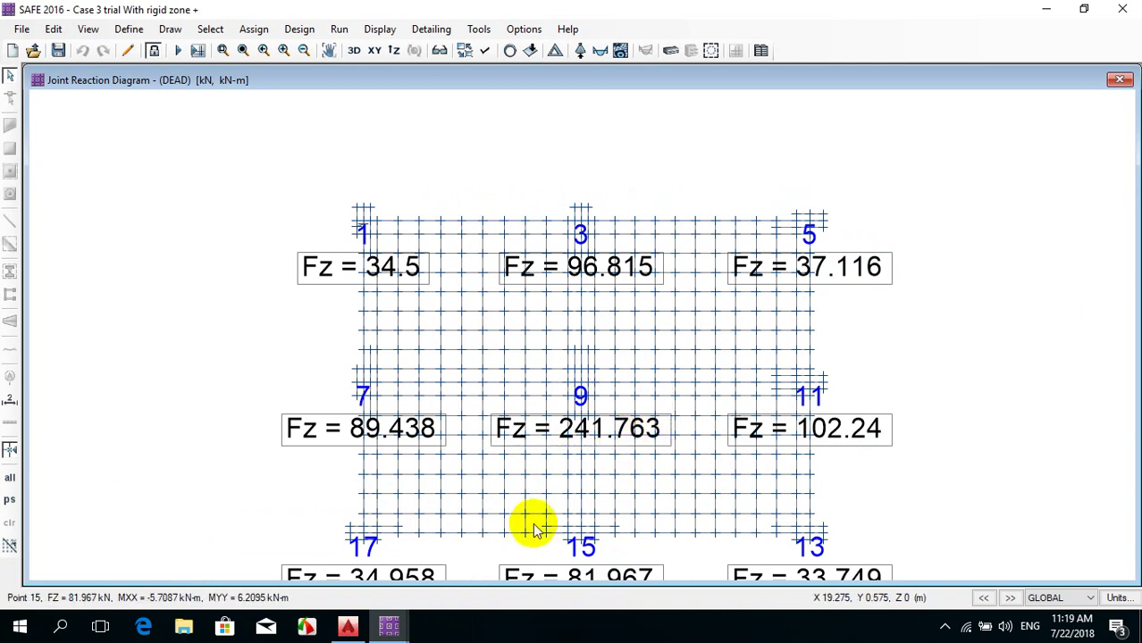
Recheck Case 1's column reactions against those of the Case 3 trial
{"action": "mouse_move", "coordinate": [388, 627]}
{"action": "left_click", "coordinate": [256, 552]}
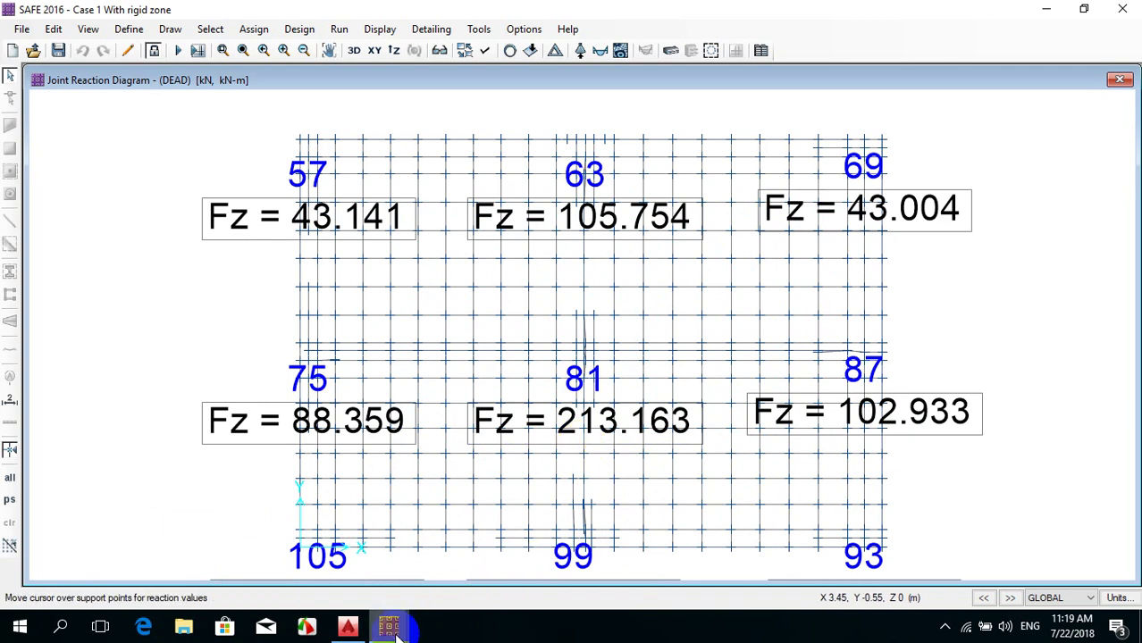
{"action": "mouse_move", "coordinate": [389, 627]}
{"action": "left_click", "coordinate": [597, 554]}
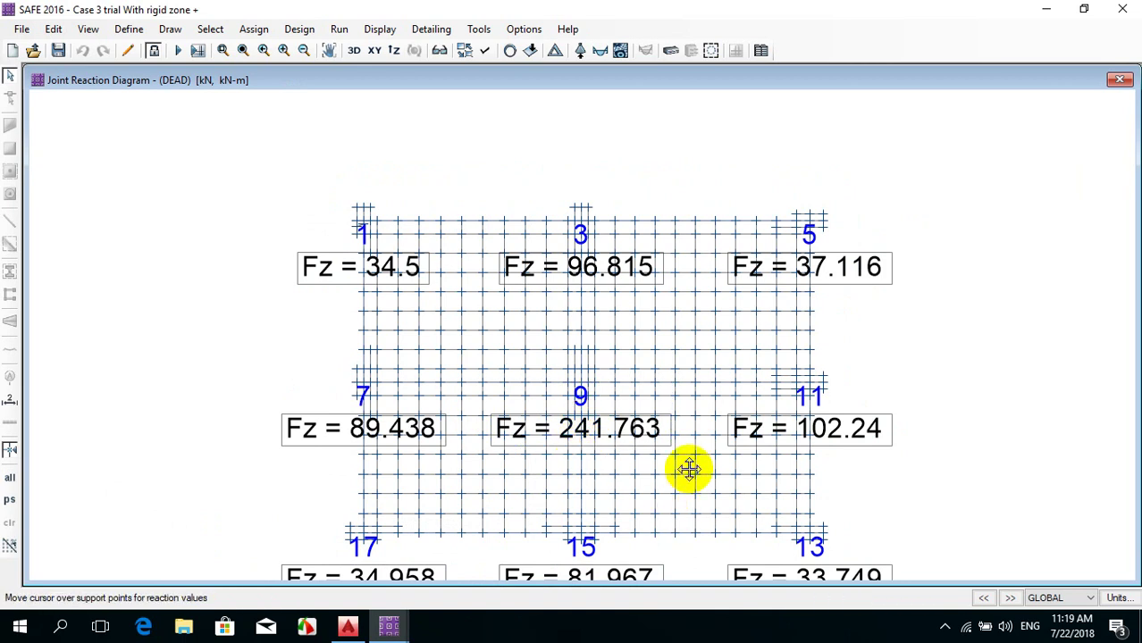
Inspect the lower-middle column's Fz at point 15 in the Case 3 trial and at point 99 in Case 1
{"action": "scroll", "coordinate": [688, 469], "scroll_direction": "down", "scroll_amount": 1}
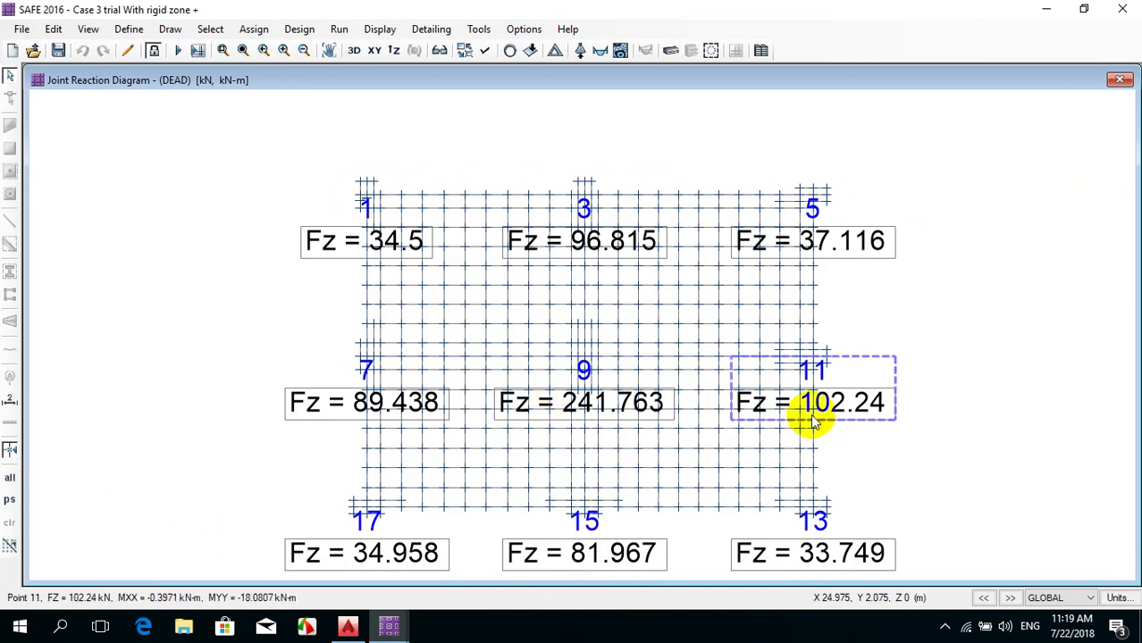
{"action": "scroll", "coordinate": [656, 421], "scroll_direction": "up", "scroll_amount": 1}
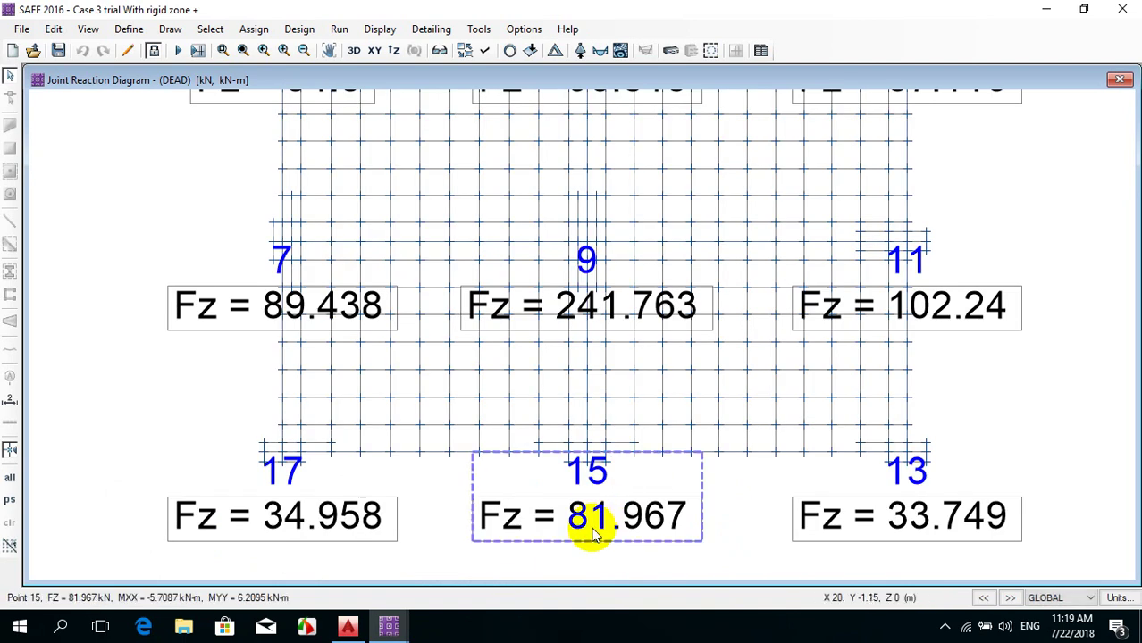
{"action": "left_click", "coordinate": [389, 627]}
{"action": "left_click", "coordinate": [277, 591]}
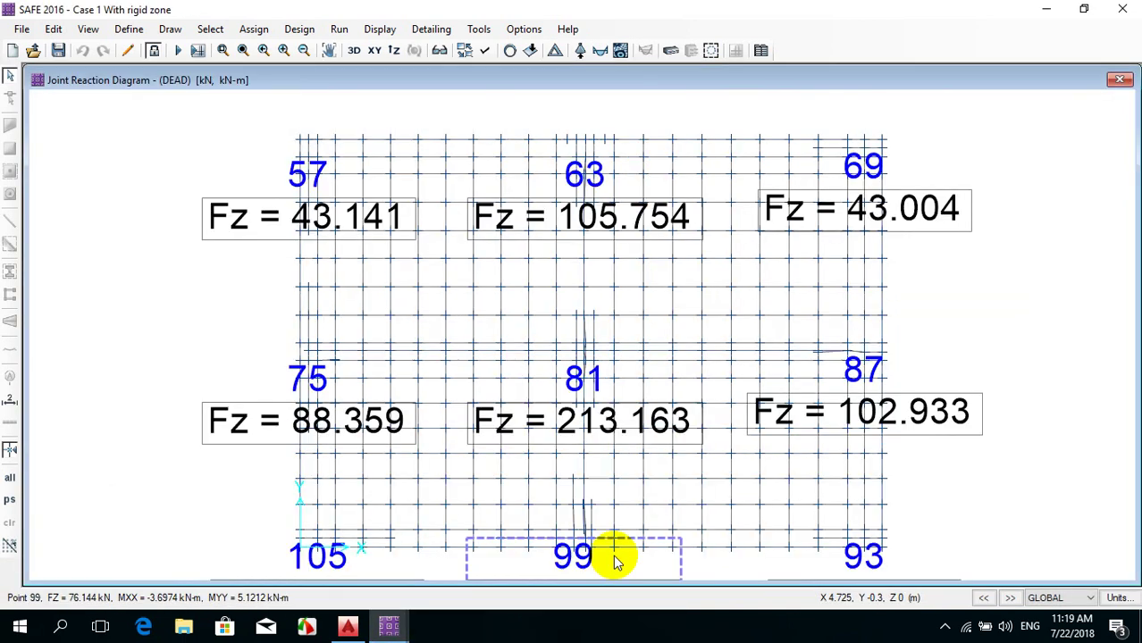
{"action": "middle_click_drag", "start_coordinate": [613, 548], "coordinate": [637, 395]}
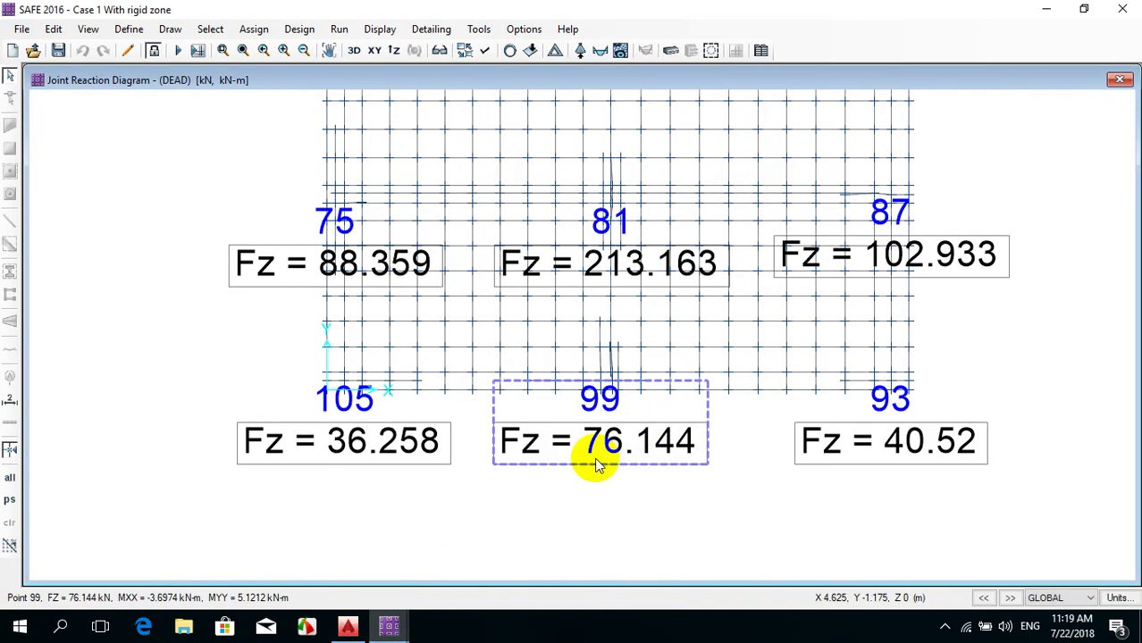
Compare the Fz reaction at point 15 between the Case 3 trial and Case 2 Without rigid zone
{"action": "left_click", "coordinate": [389, 626]}
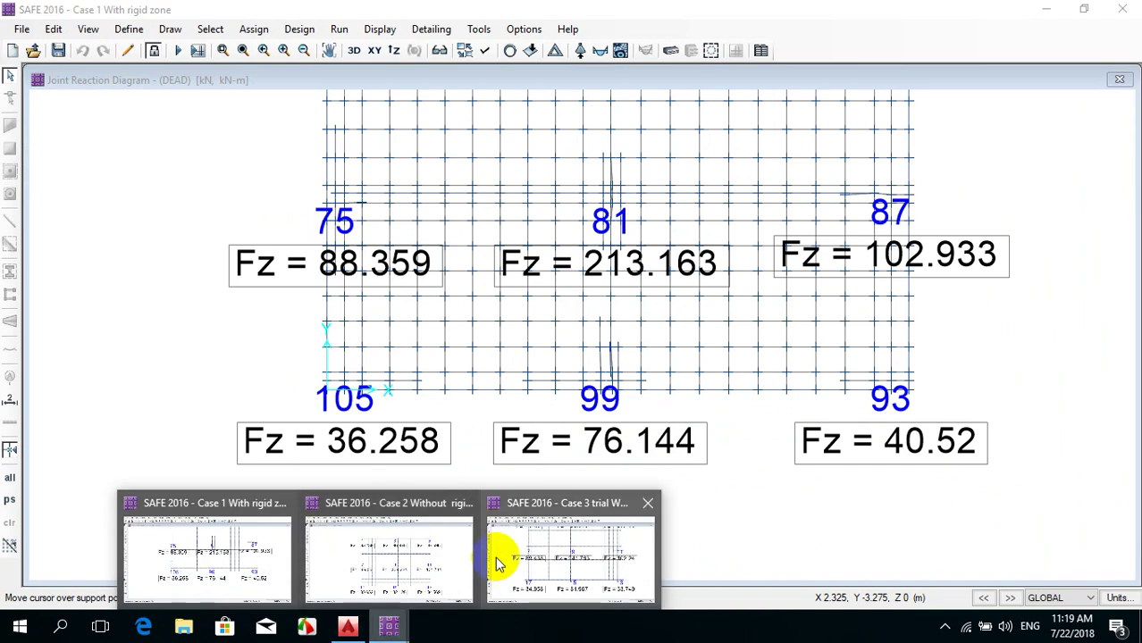
{"action": "left_click", "coordinate": [502, 559]}
{"action": "left_click", "coordinate": [388, 626]}
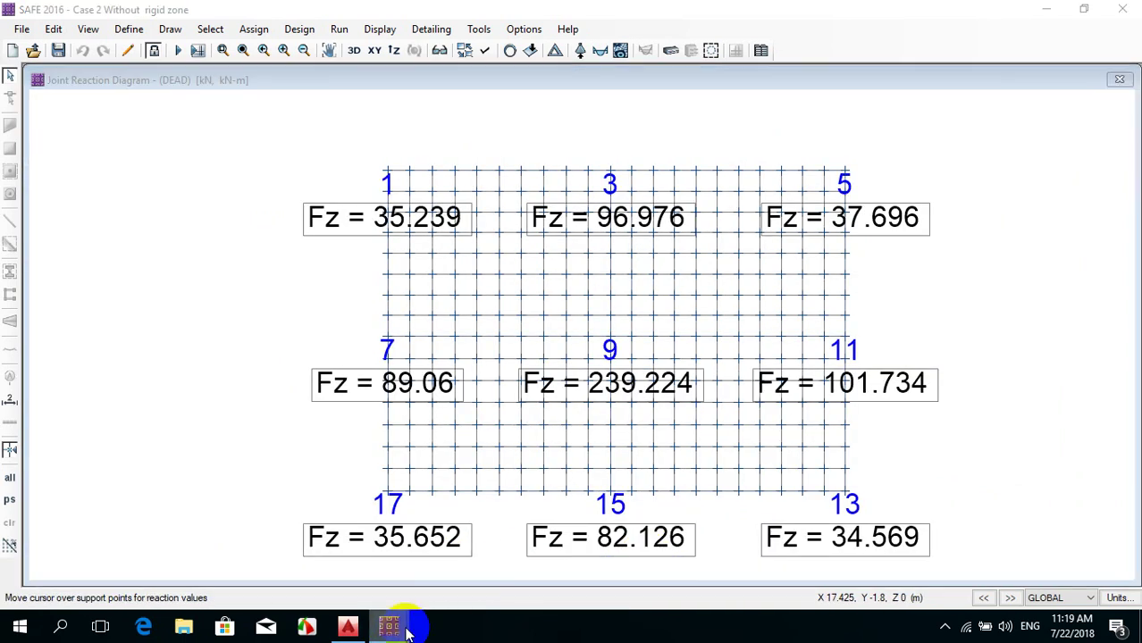
{"action": "left_click", "coordinate": [602, 582]}
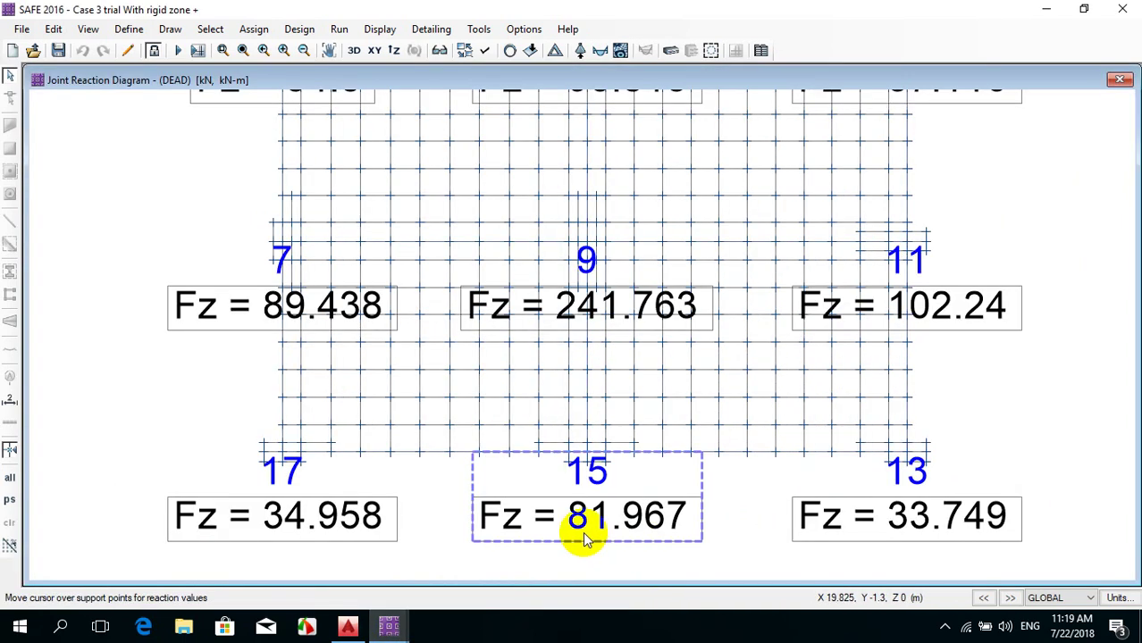
{"action": "left_click", "coordinate": [413, 628]}
{"action": "left_click", "coordinate": [409, 586]}
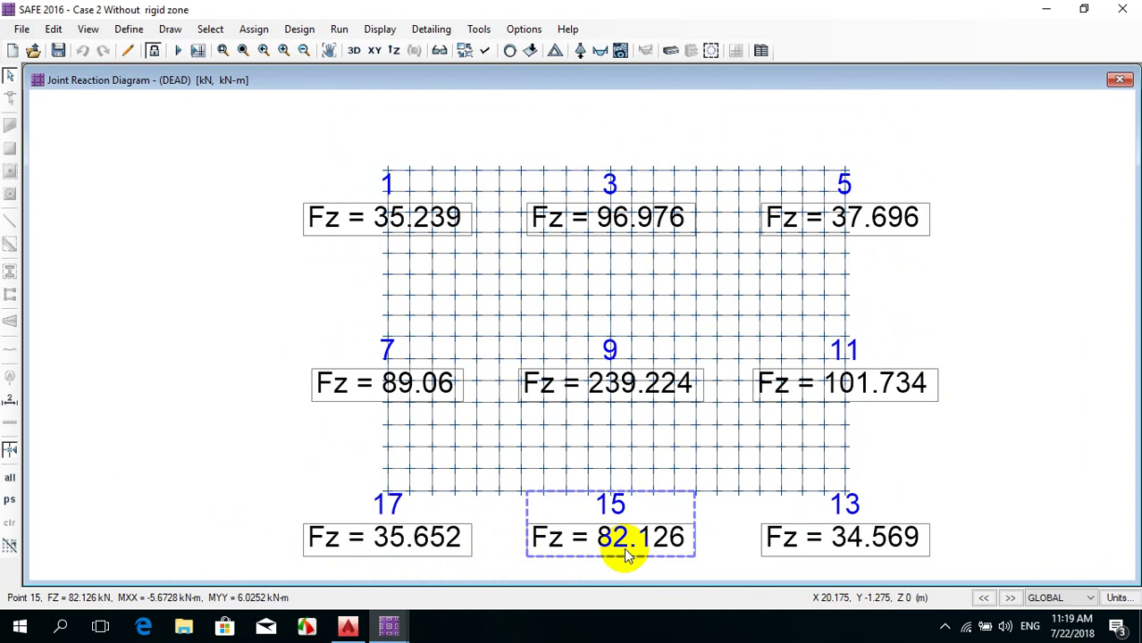
Return to Case 1 With rigid zone and review the lower-middle column's Fz reaction at point 99
{"action": "left_click", "coordinate": [389, 629]}
{"action": "left_click", "coordinate": [232, 570]}
{"action": "mouse_move", "coordinate": [613, 453]}
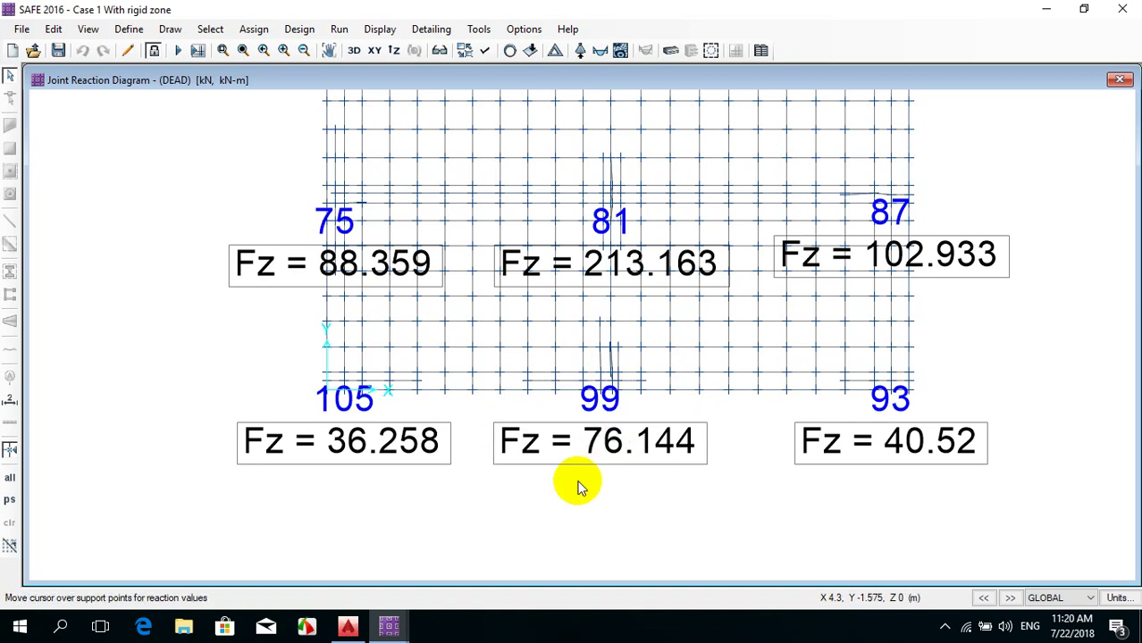
{"action": "left_click", "coordinate": [388, 626]}
{"action": "left_click", "coordinate": [243, 570]}
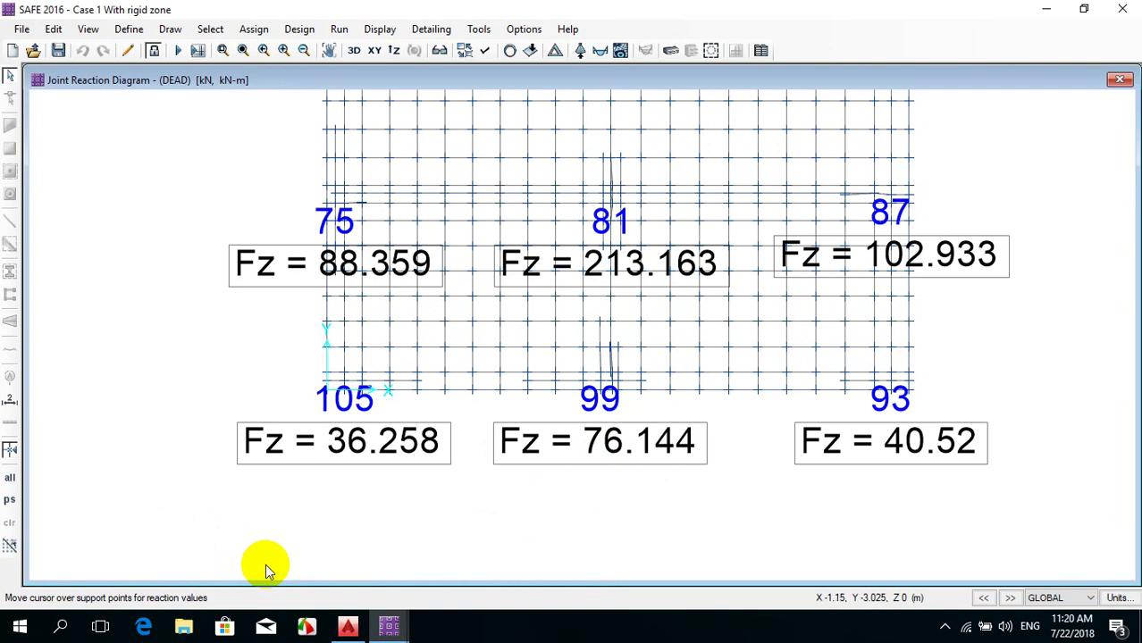
Compare the right-hand middle column's Fz at point 87 in Case 1 with point 11 in Case 2 and the Case 3 trial
{"action": "middle_click_drag", "start_coordinate": [907, 212], "coordinate": [795, 355]}
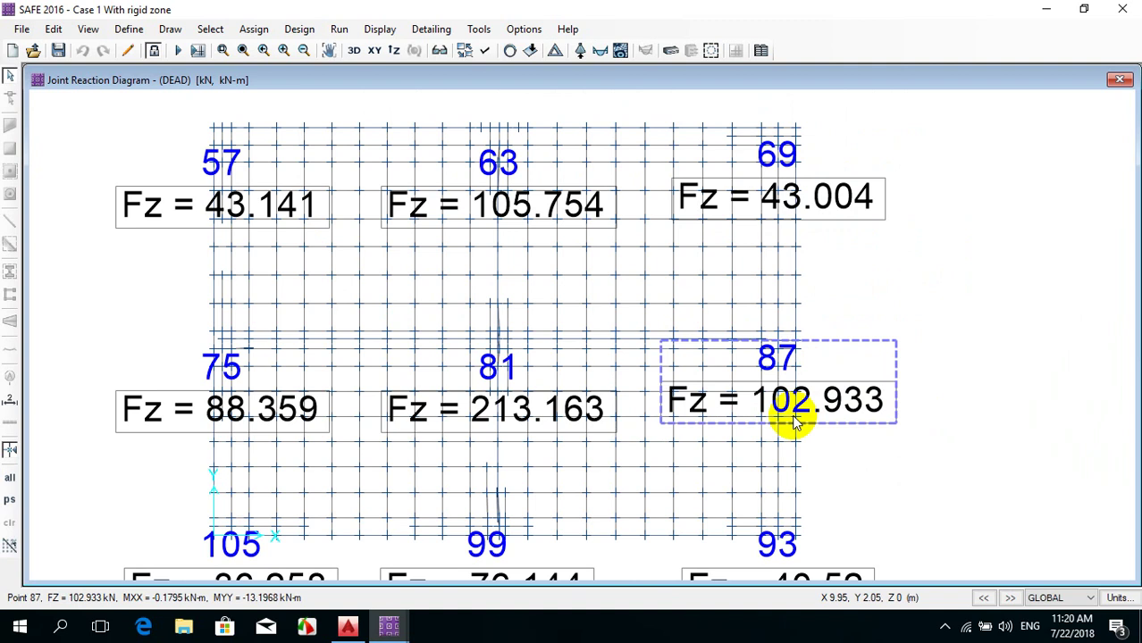
{"action": "left_click", "coordinate": [390, 626]}
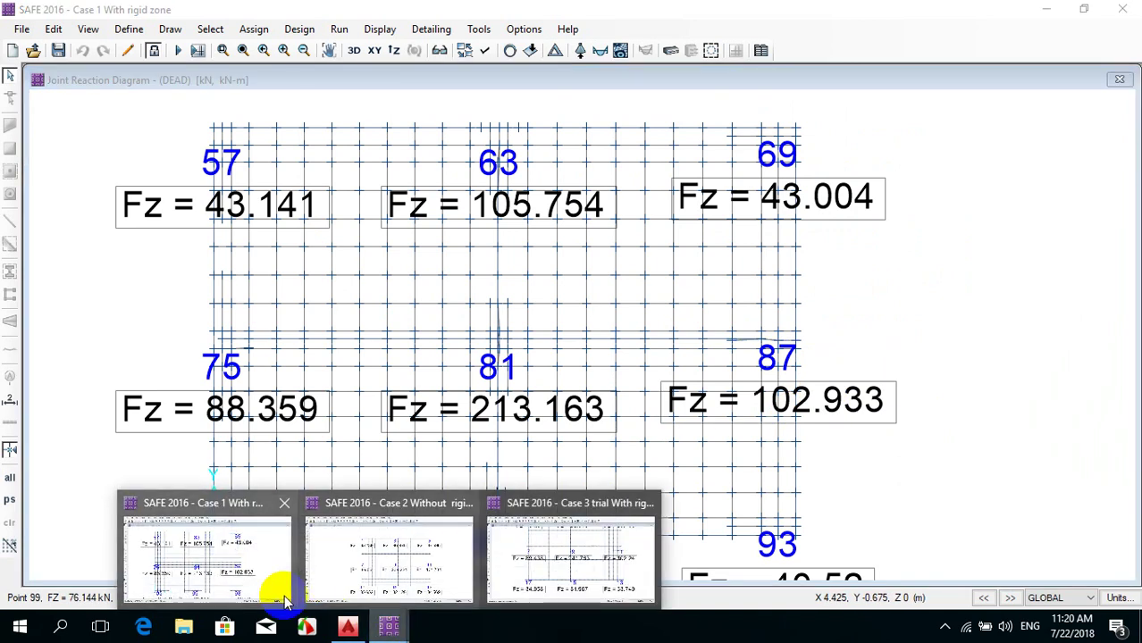
{"action": "left_click", "coordinate": [370, 568]}
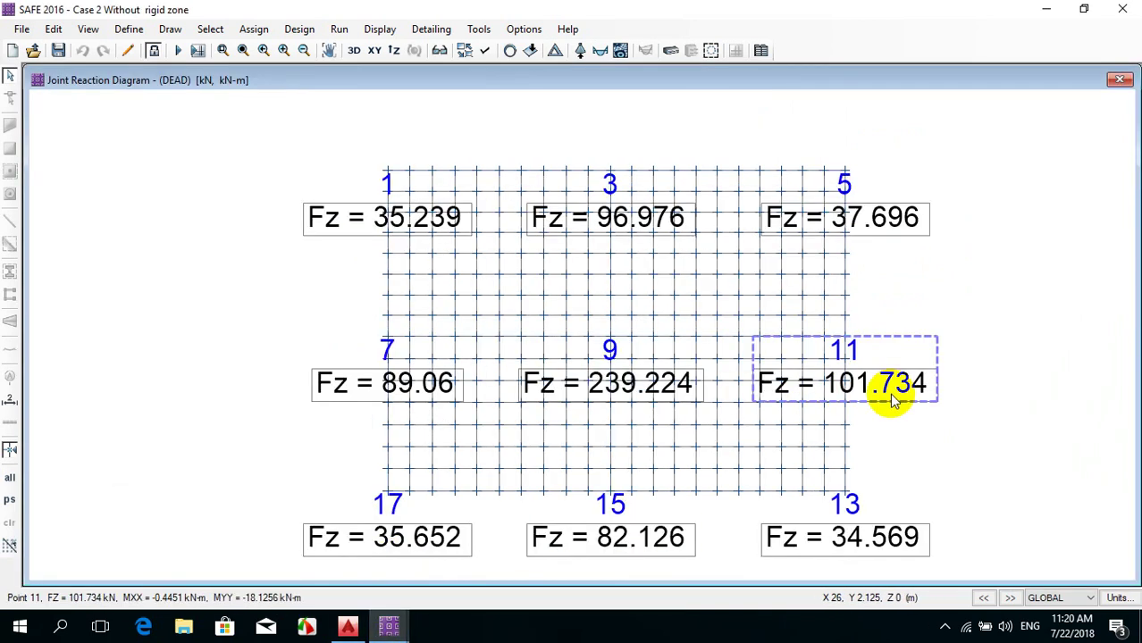
{"action": "left_click", "coordinate": [390, 626]}
{"action": "left_click", "coordinate": [638, 523]}
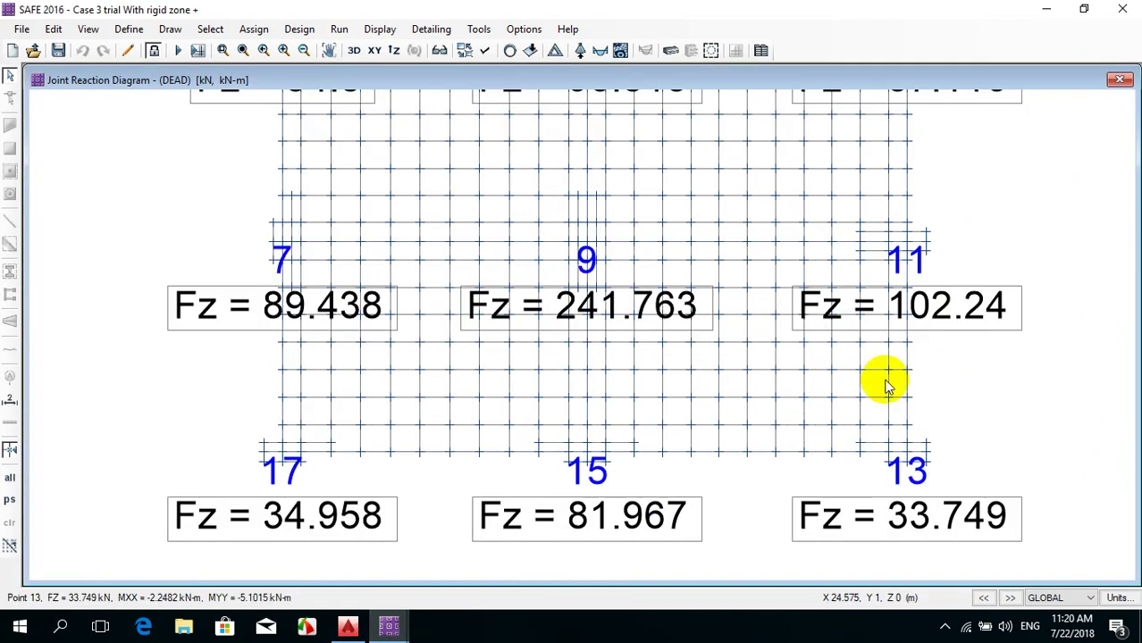
Compare the upper-left corner column's Fz at point 57 in Case 1 with point 1 in Case 2 and the Case 3 trial
{"action": "left_click", "coordinate": [389, 626]}
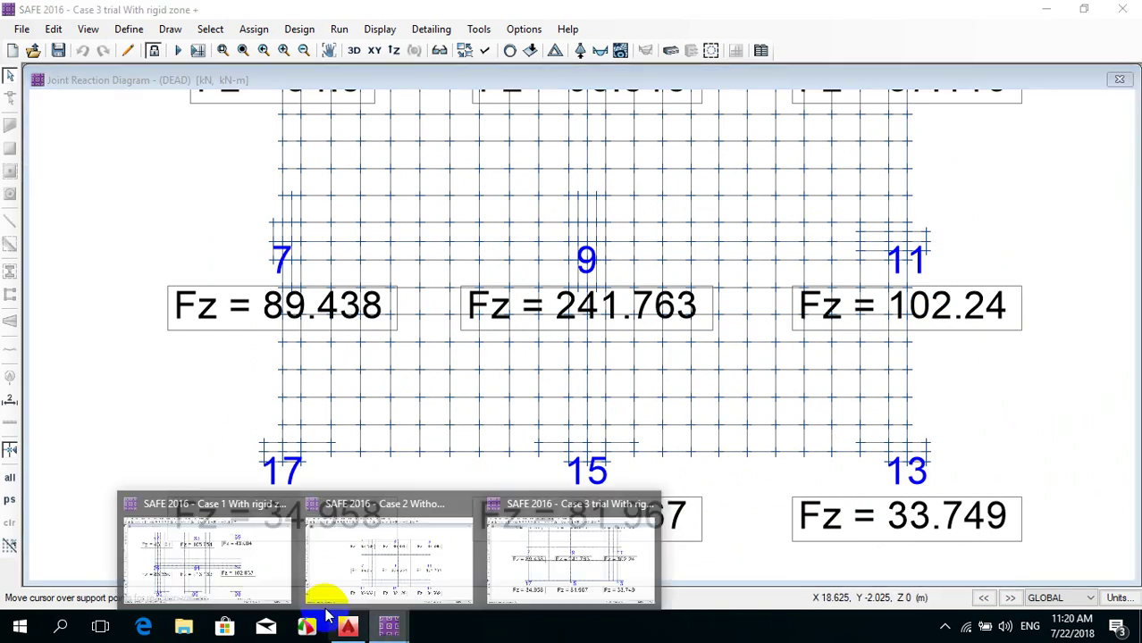
{"action": "left_click", "coordinate": [207, 558]}
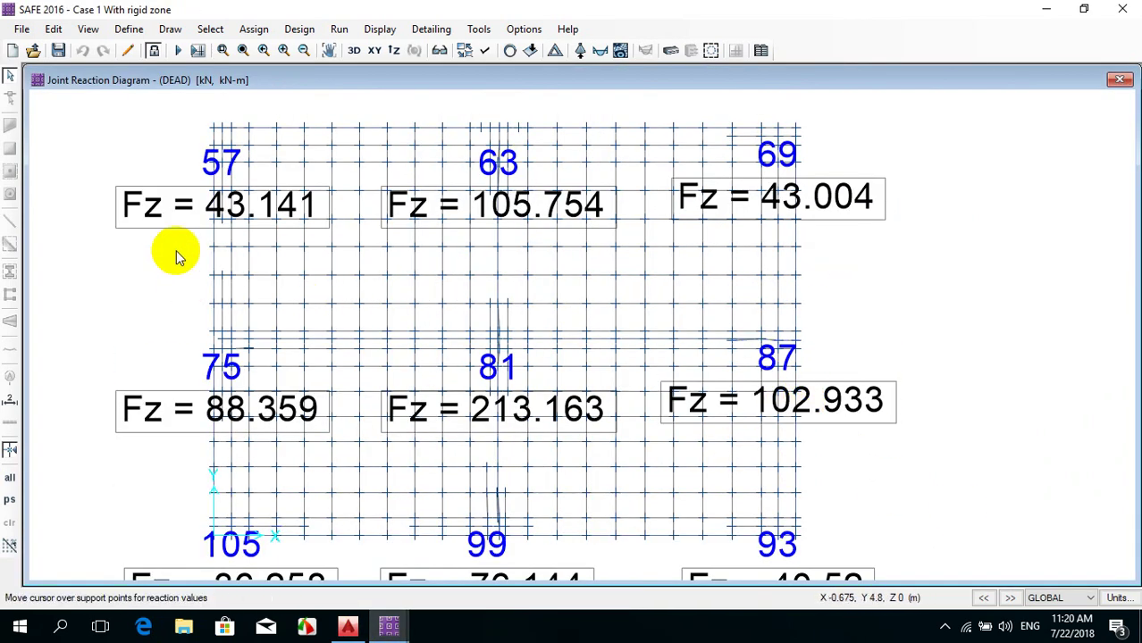
{"action": "mouse_move", "coordinate": [254, 218]}
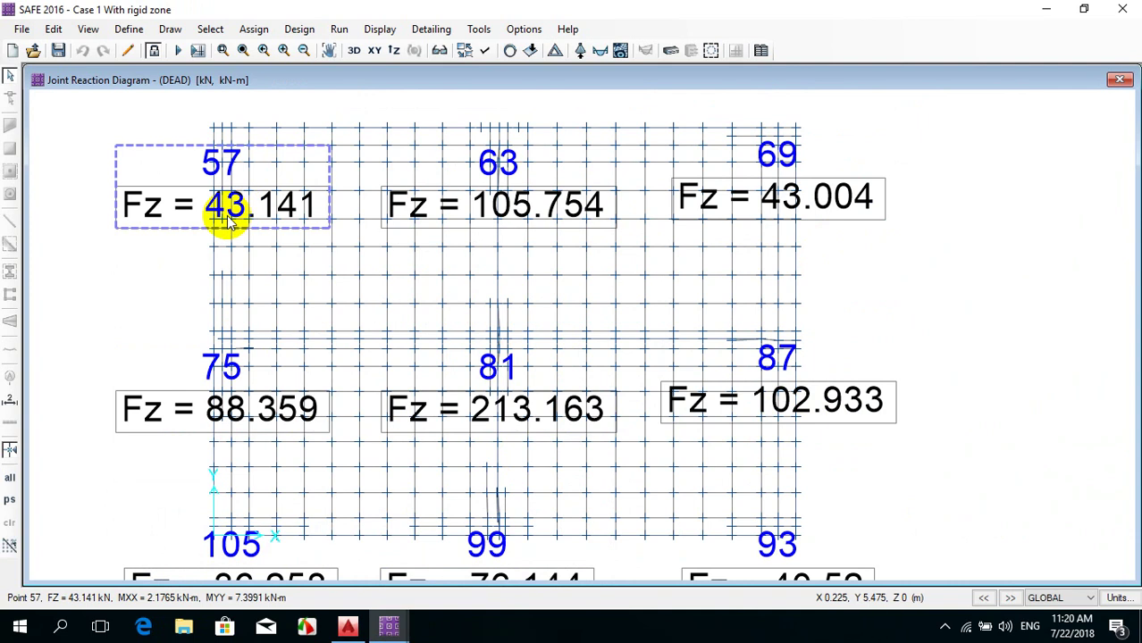
{"action": "mouse_move", "coordinate": [394, 627]}
{"action": "left_click", "coordinate": [406, 547]}
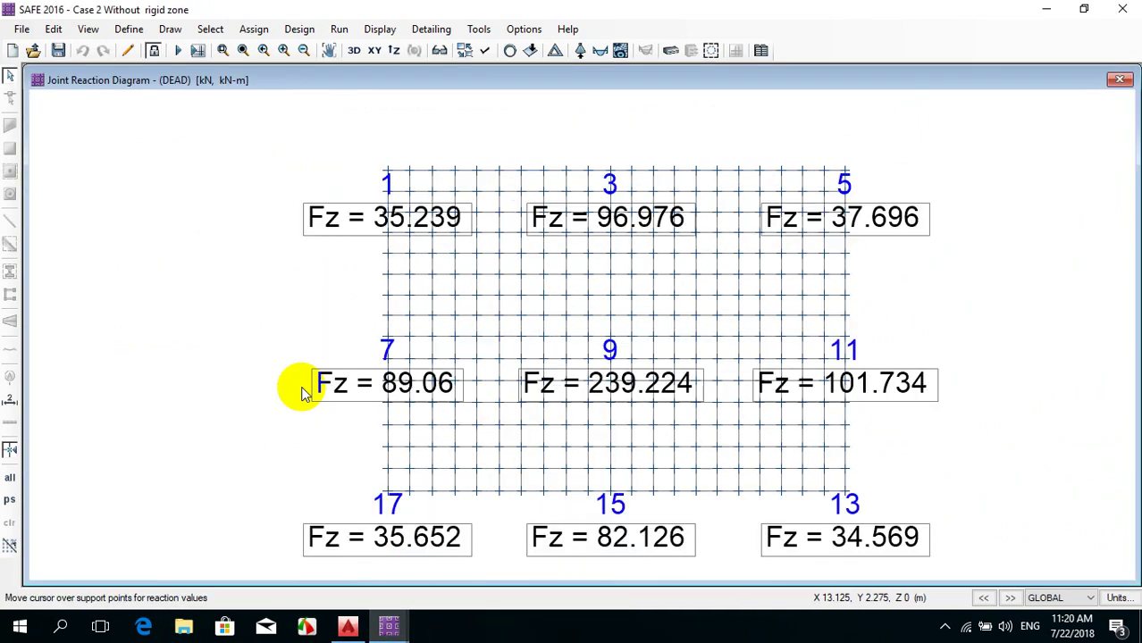
{"action": "right_click", "coordinate": [380, 230]}
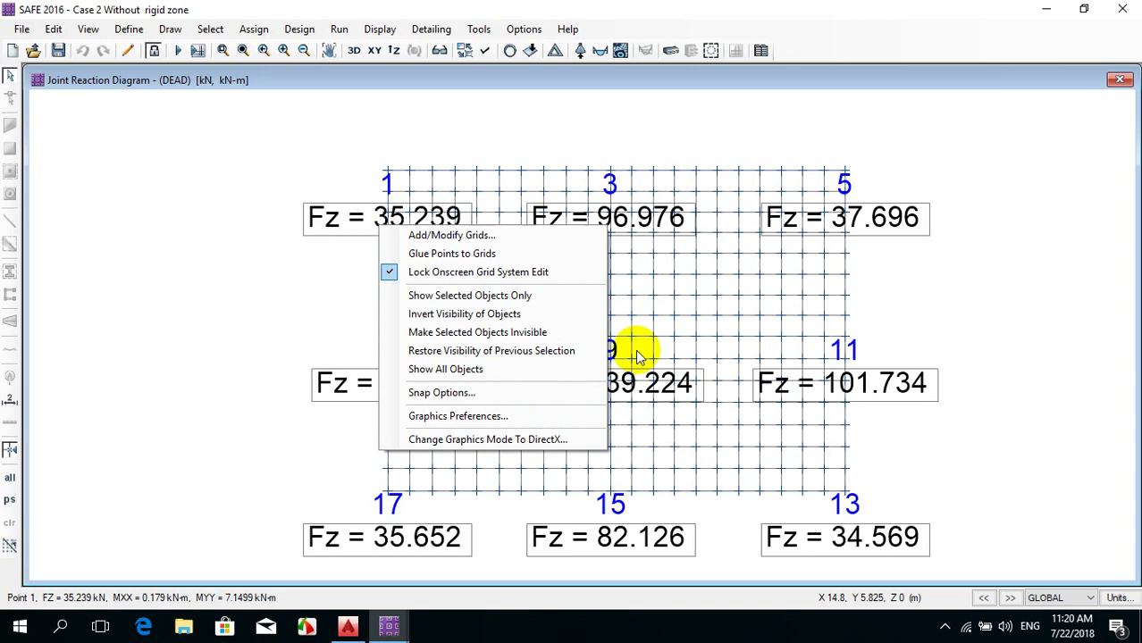
{"action": "left_click", "coordinate": [725, 291]}
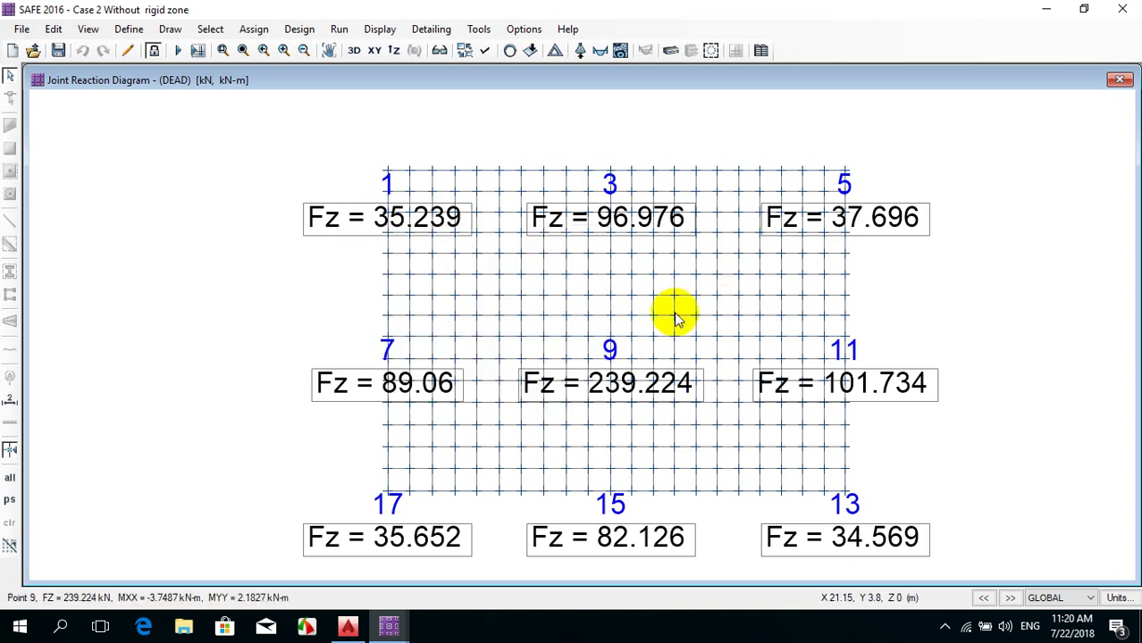
{"action": "mouse_move", "coordinate": [389, 626]}
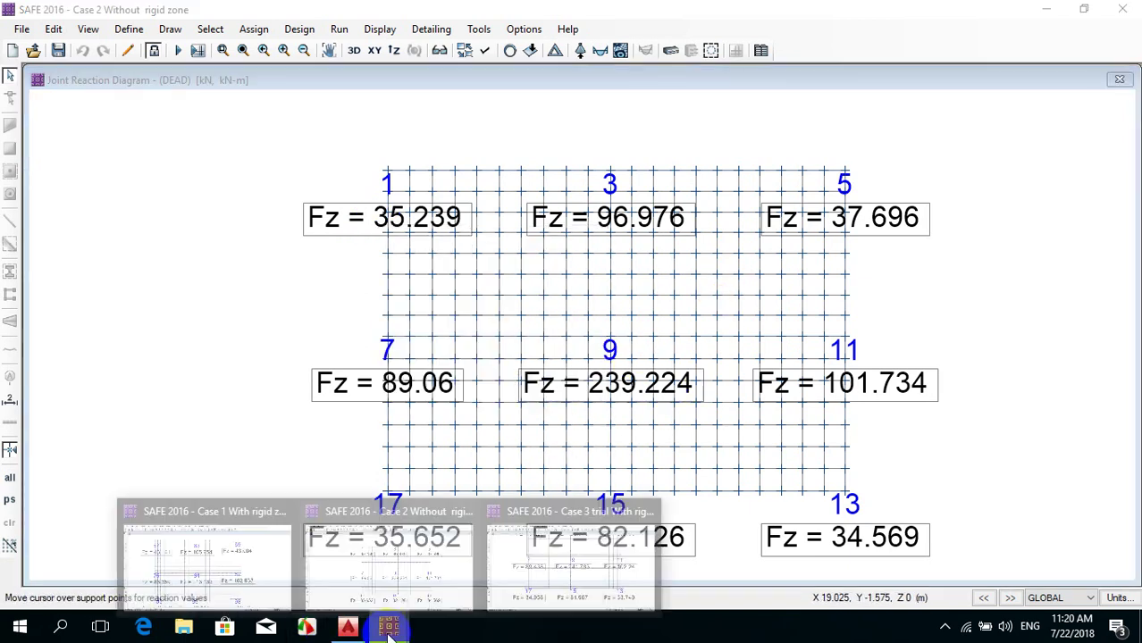
{"action": "left_click", "coordinate": [545, 559]}
{"action": "middle_click_drag", "start_coordinate": [367, 254], "coordinate": [390, 370]}
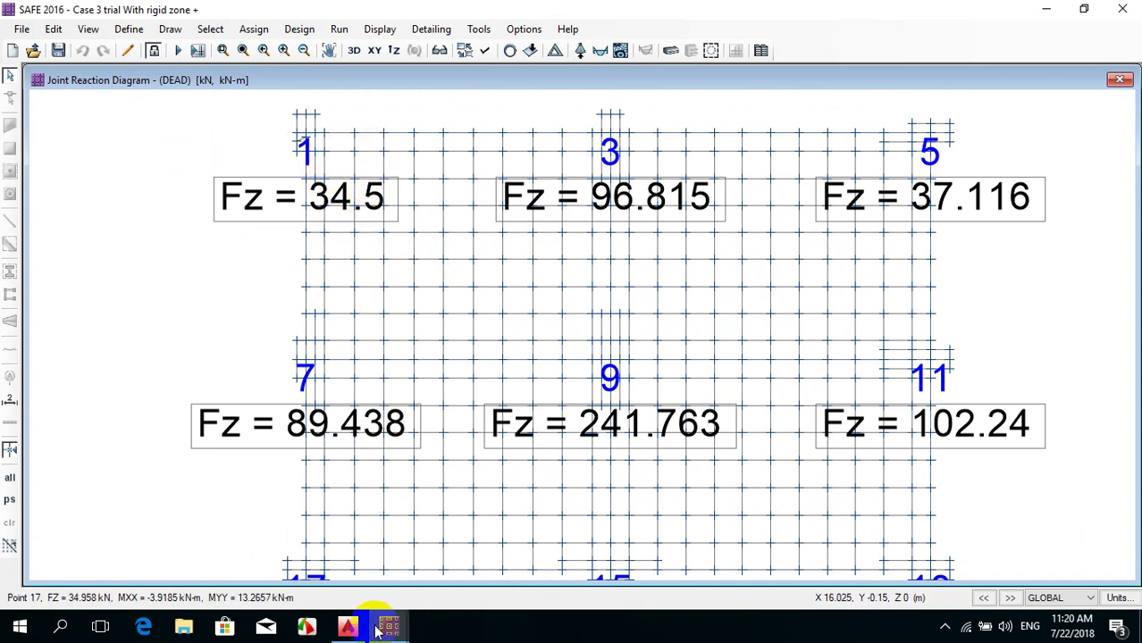
Review the column reactions in Case 2 Without rigid zone, finishing on those of Case 1 With rigid zone
{"action": "mouse_move", "coordinate": [385, 626]}
{"action": "left_click", "coordinate": [401, 567]}
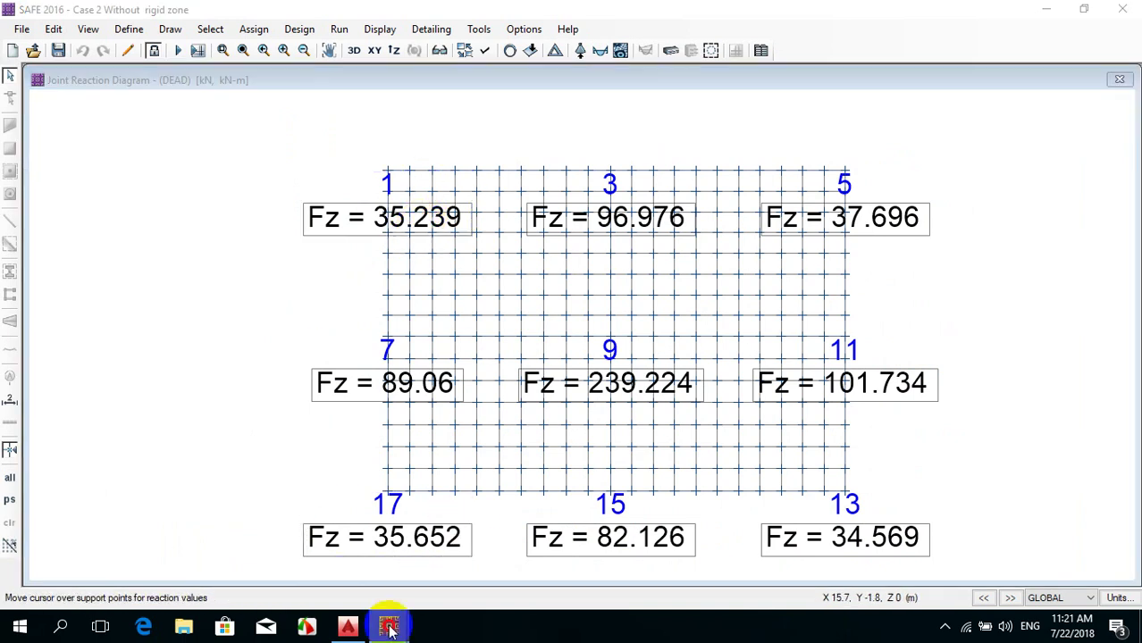
{"action": "mouse_move", "coordinate": [388, 625]}
{"action": "left_click", "coordinate": [210, 545]}
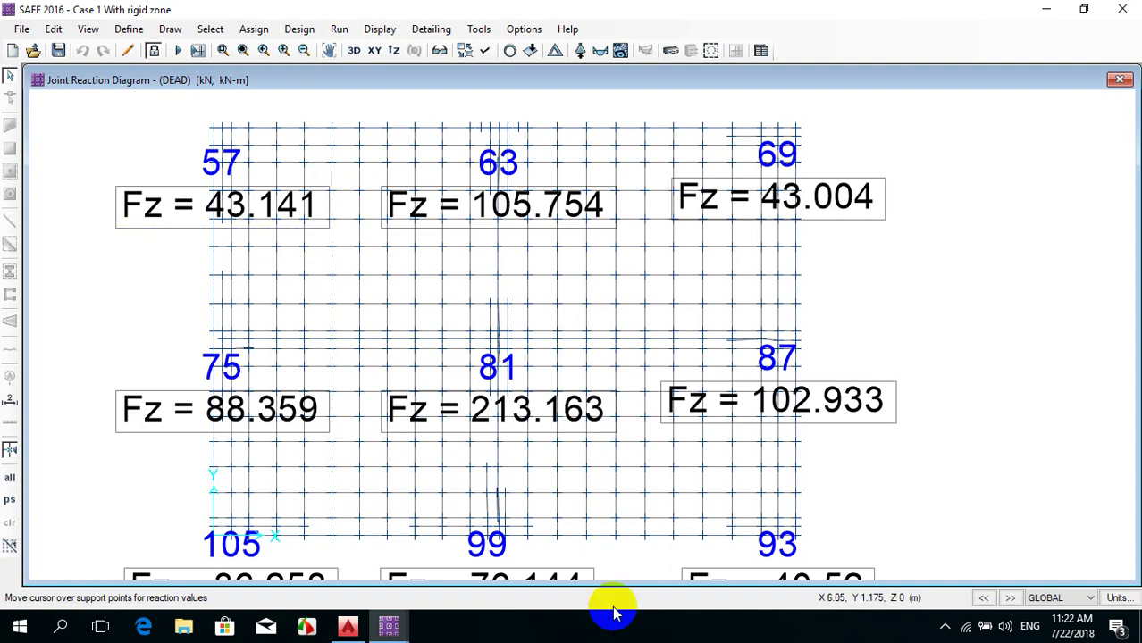
Replace the DEAD reaction diagram with the undeformed plan view and examine the STIFF slab property's material, type and thickness
{"action": "left_click", "coordinate": [509, 51]}
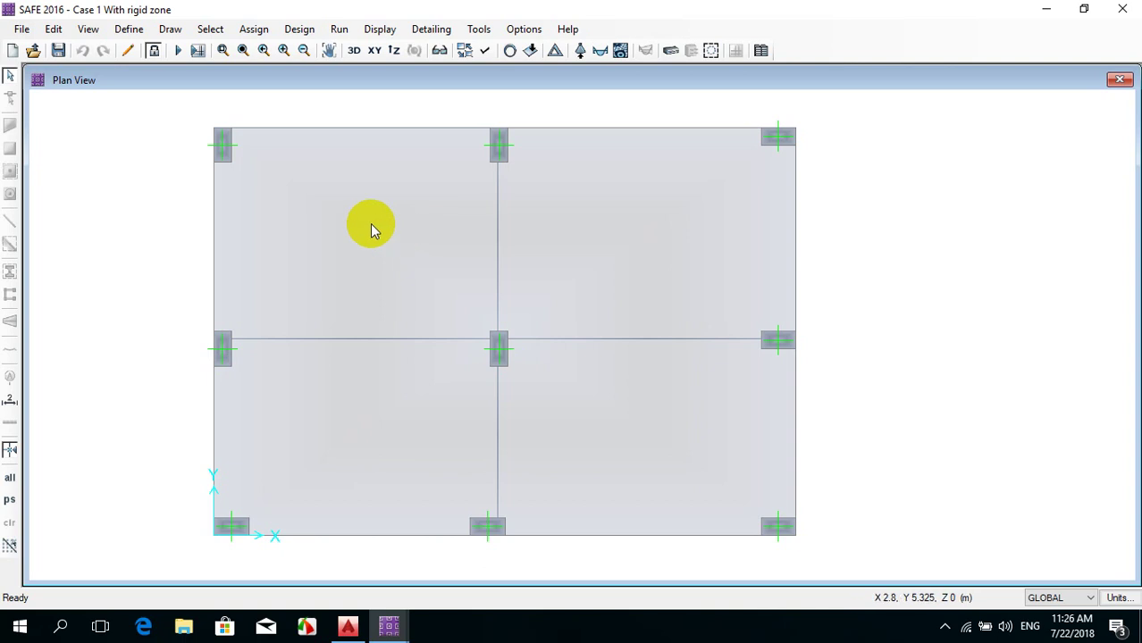
{"action": "left_click", "coordinate": [130, 31]}
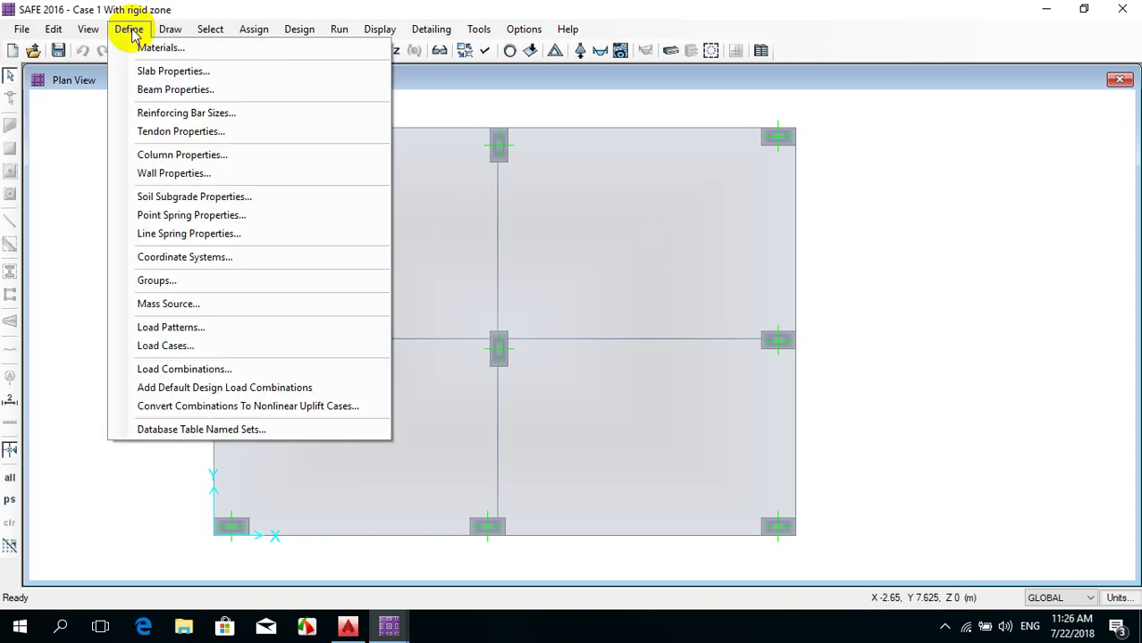
{"action": "left_click", "coordinate": [215, 71]}
{"action": "left_click", "coordinate": [424, 261]}
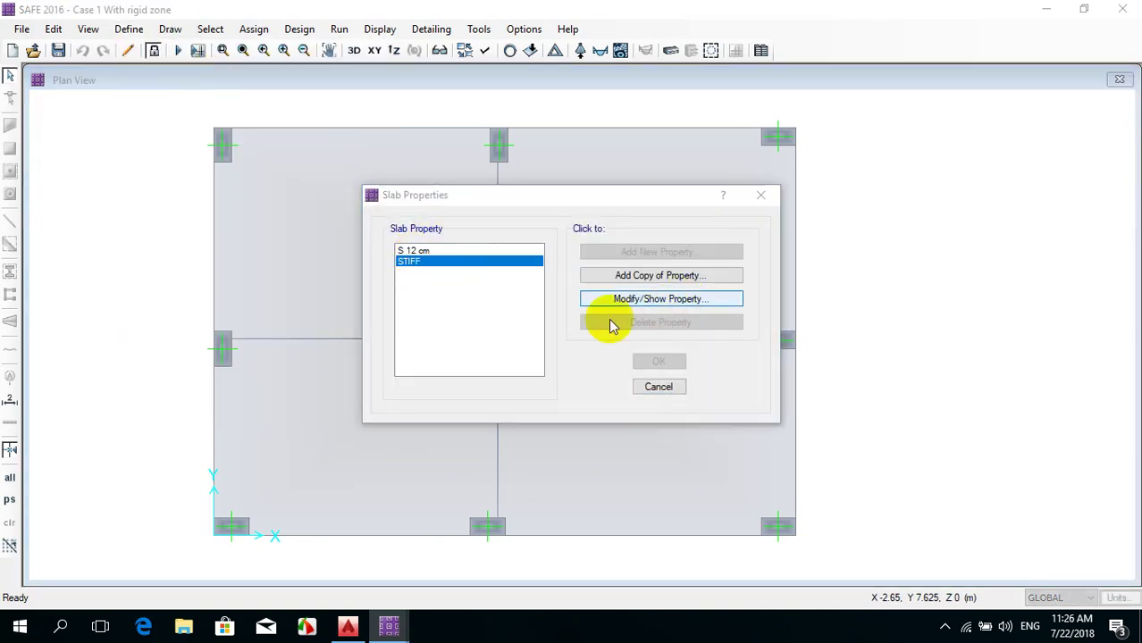
{"action": "left_click", "coordinate": [626, 300]}
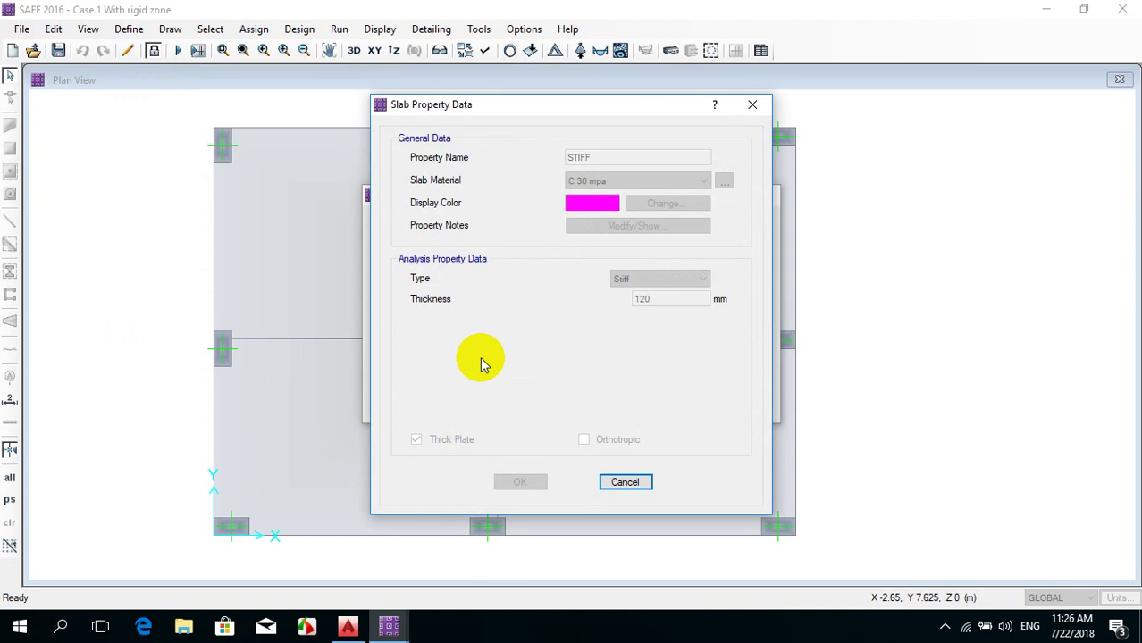
{"action": "key", "text": "Escape"}
{"action": "key", "text": "Escape"}
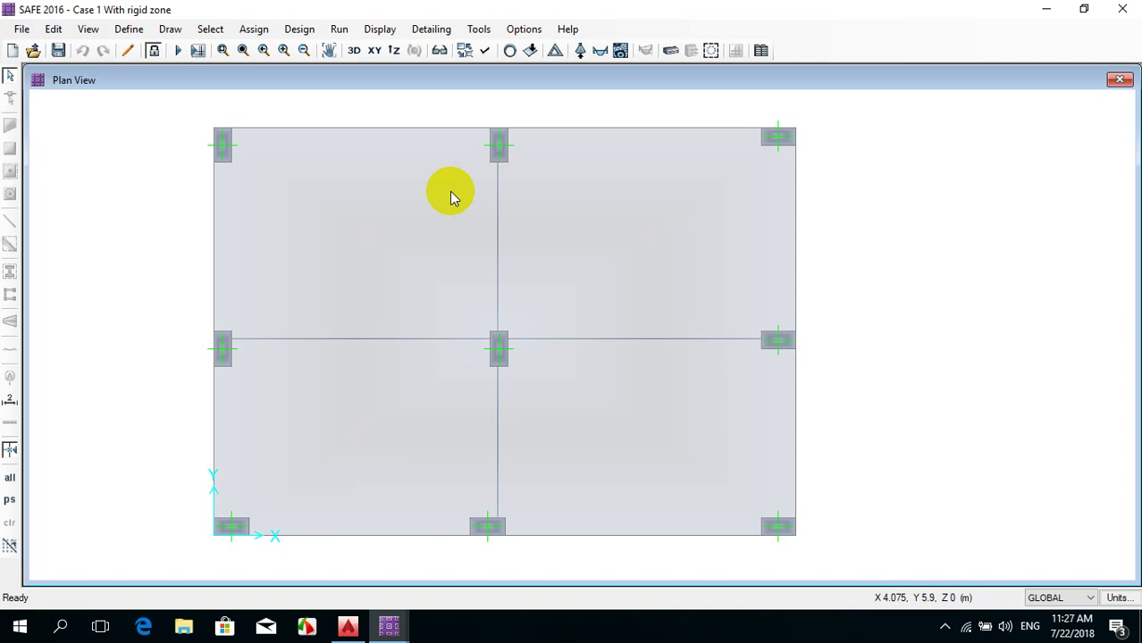
Reopen the STIFF slab property's data to recheck its analysis type and thickness, and switch to AutoCAD
{"action": "left_click", "coordinate": [128, 28]}
{"action": "left_click", "coordinate": [197, 72]}
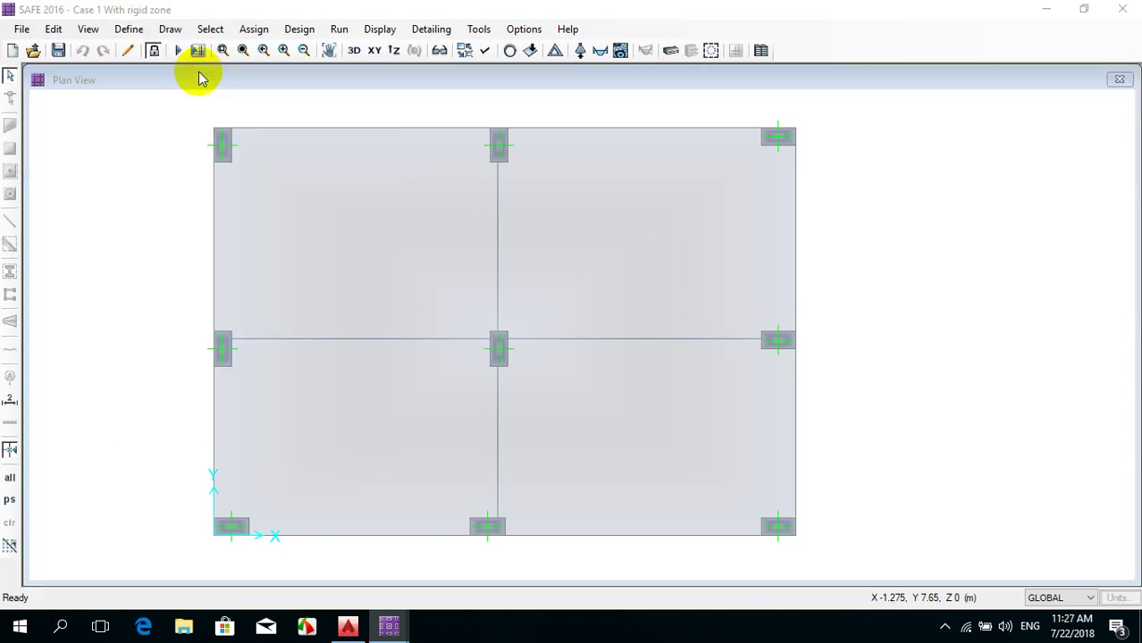
{"action": "left_click", "coordinate": [411, 263]}
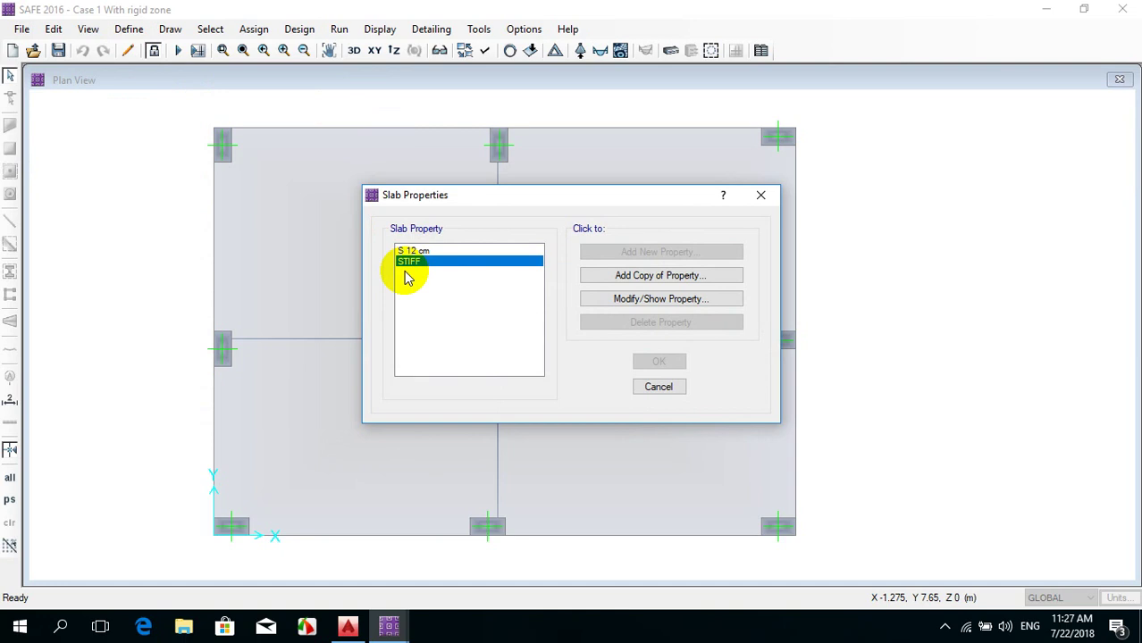
{"action": "left_click", "coordinate": [662, 301]}
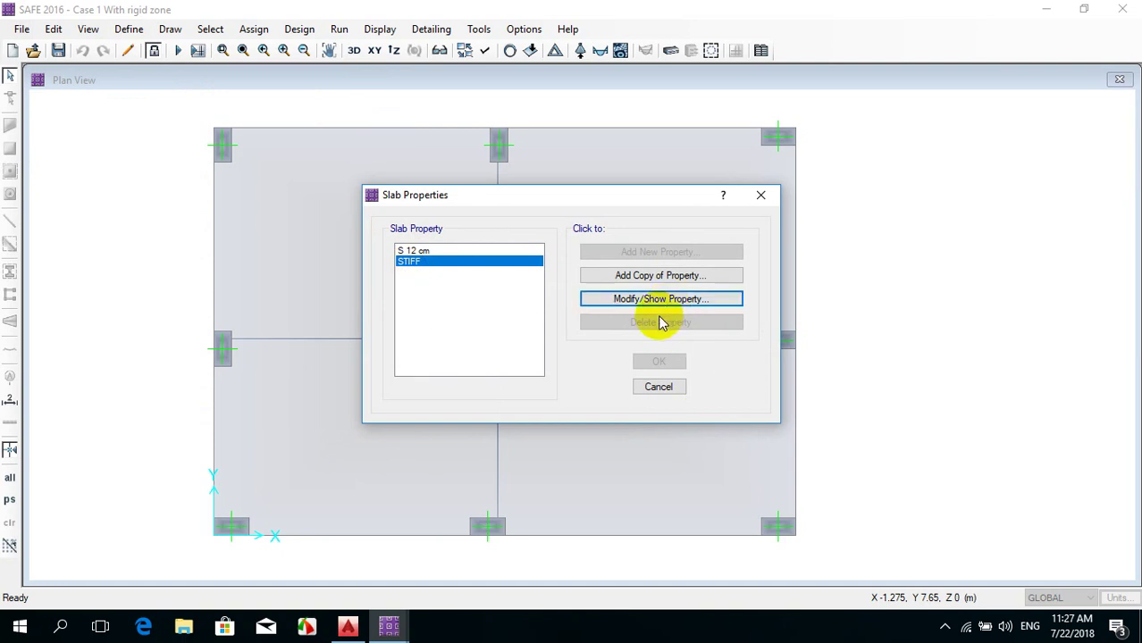
{"action": "left_click", "coordinate": [646, 302]}
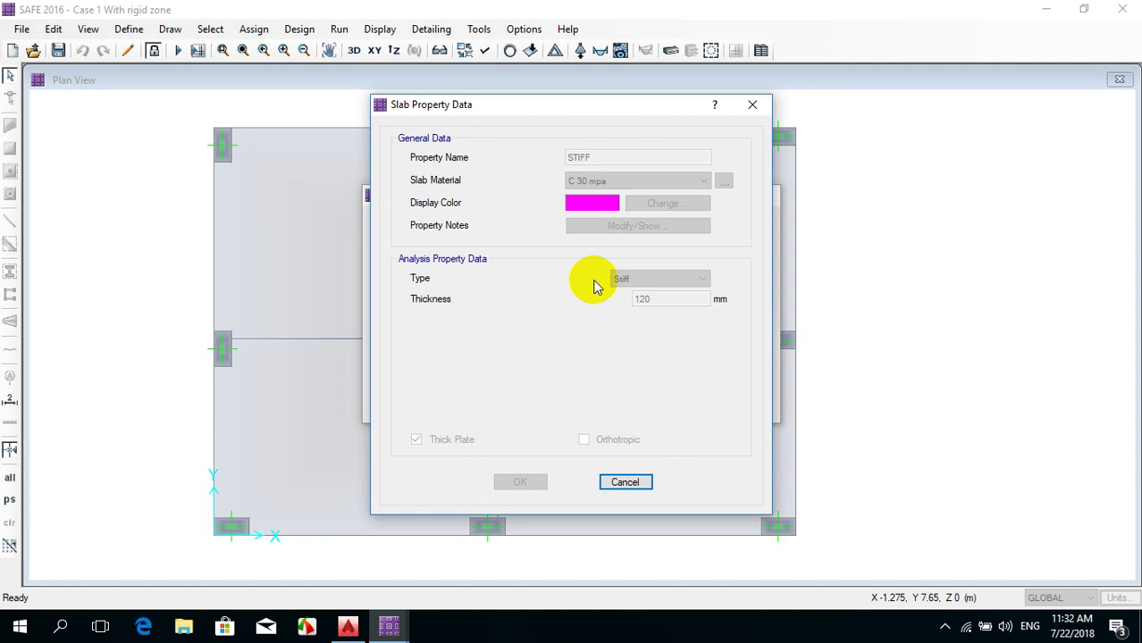
{"action": "left_click", "coordinate": [350, 628]}
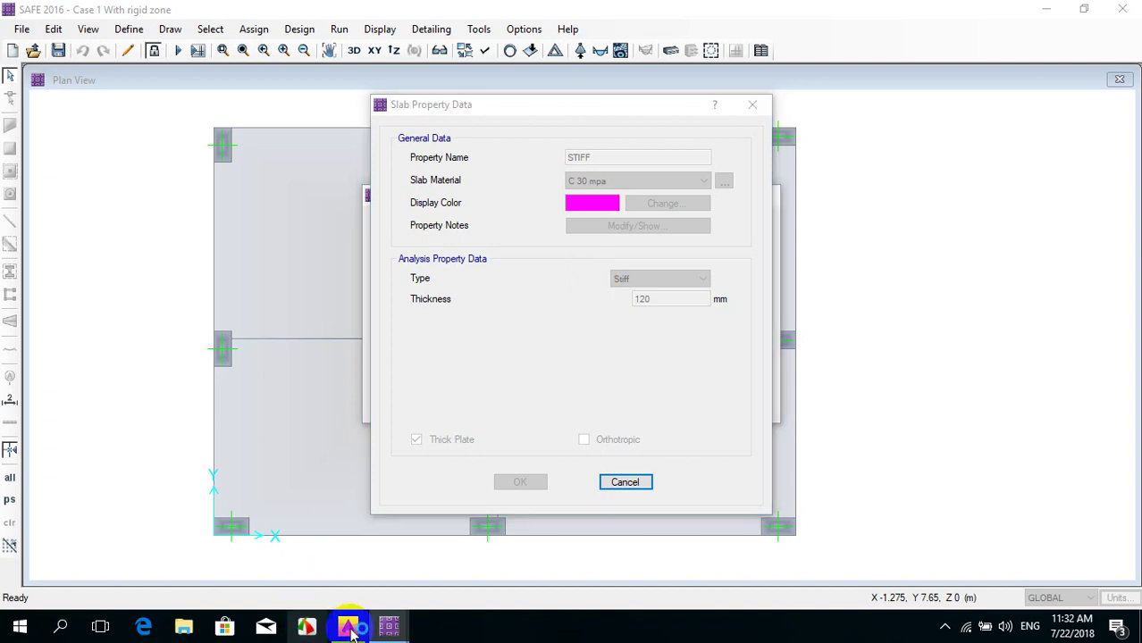